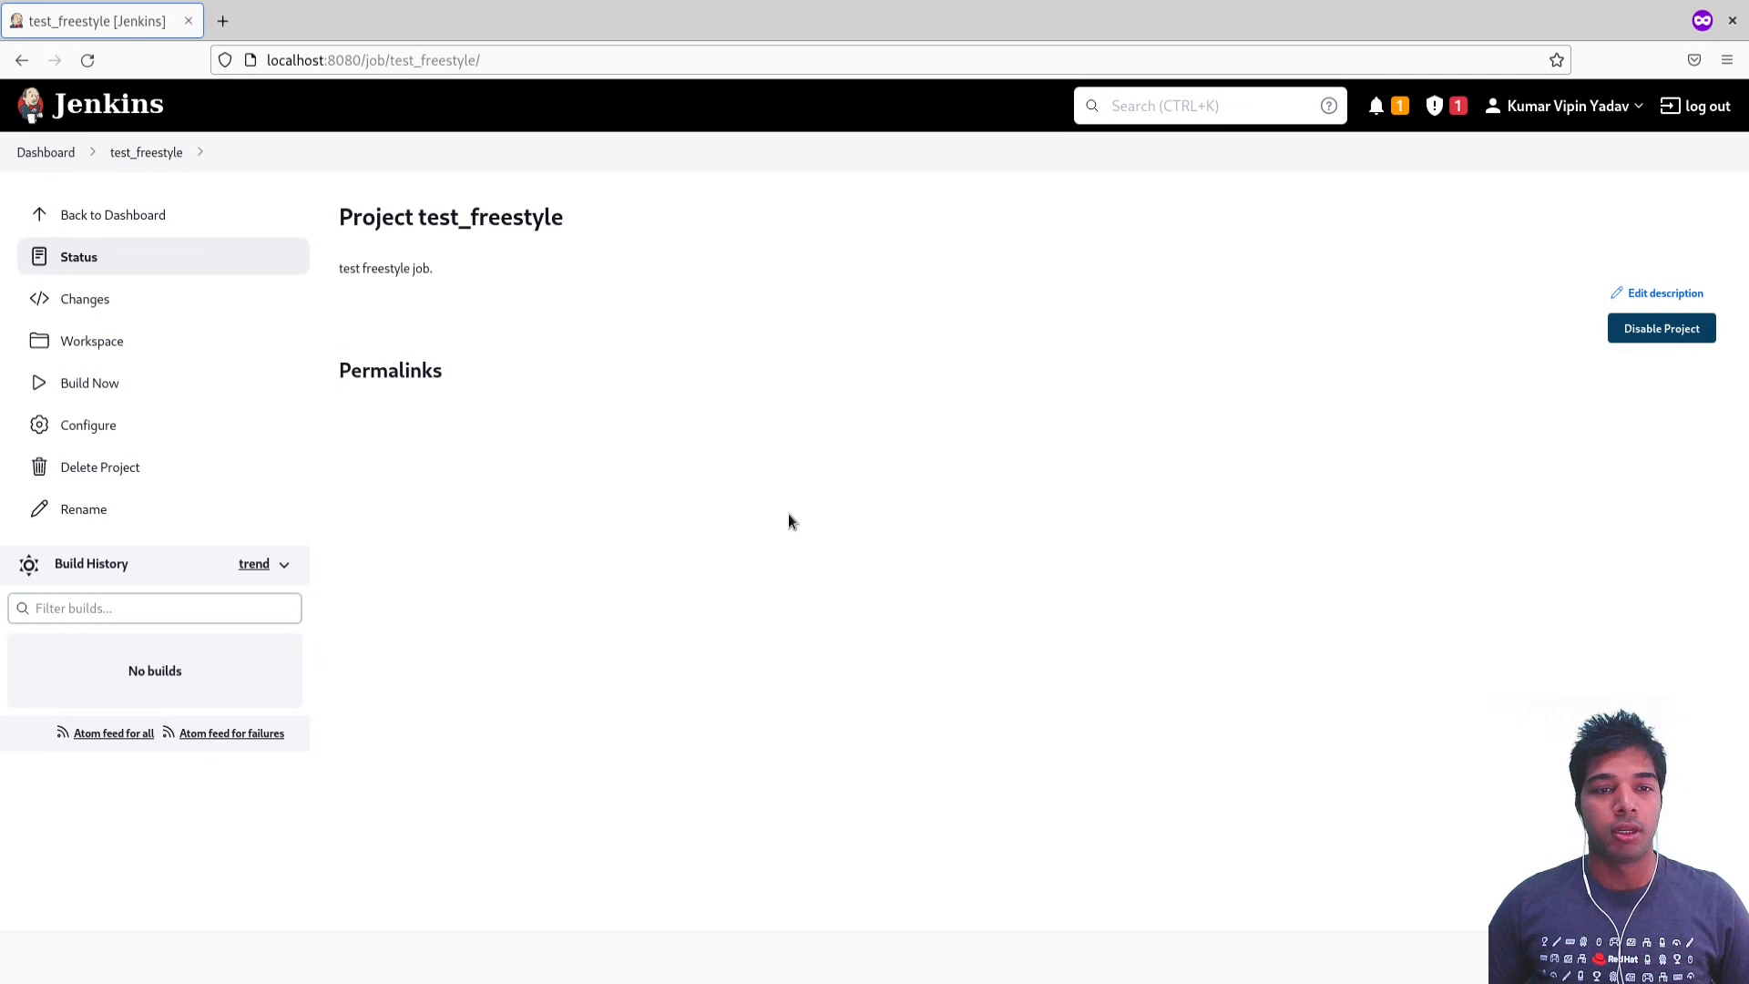
# Step: Review the test_freestyle project's status page, its change list and its workspace
pyautogui.click(82, 255)
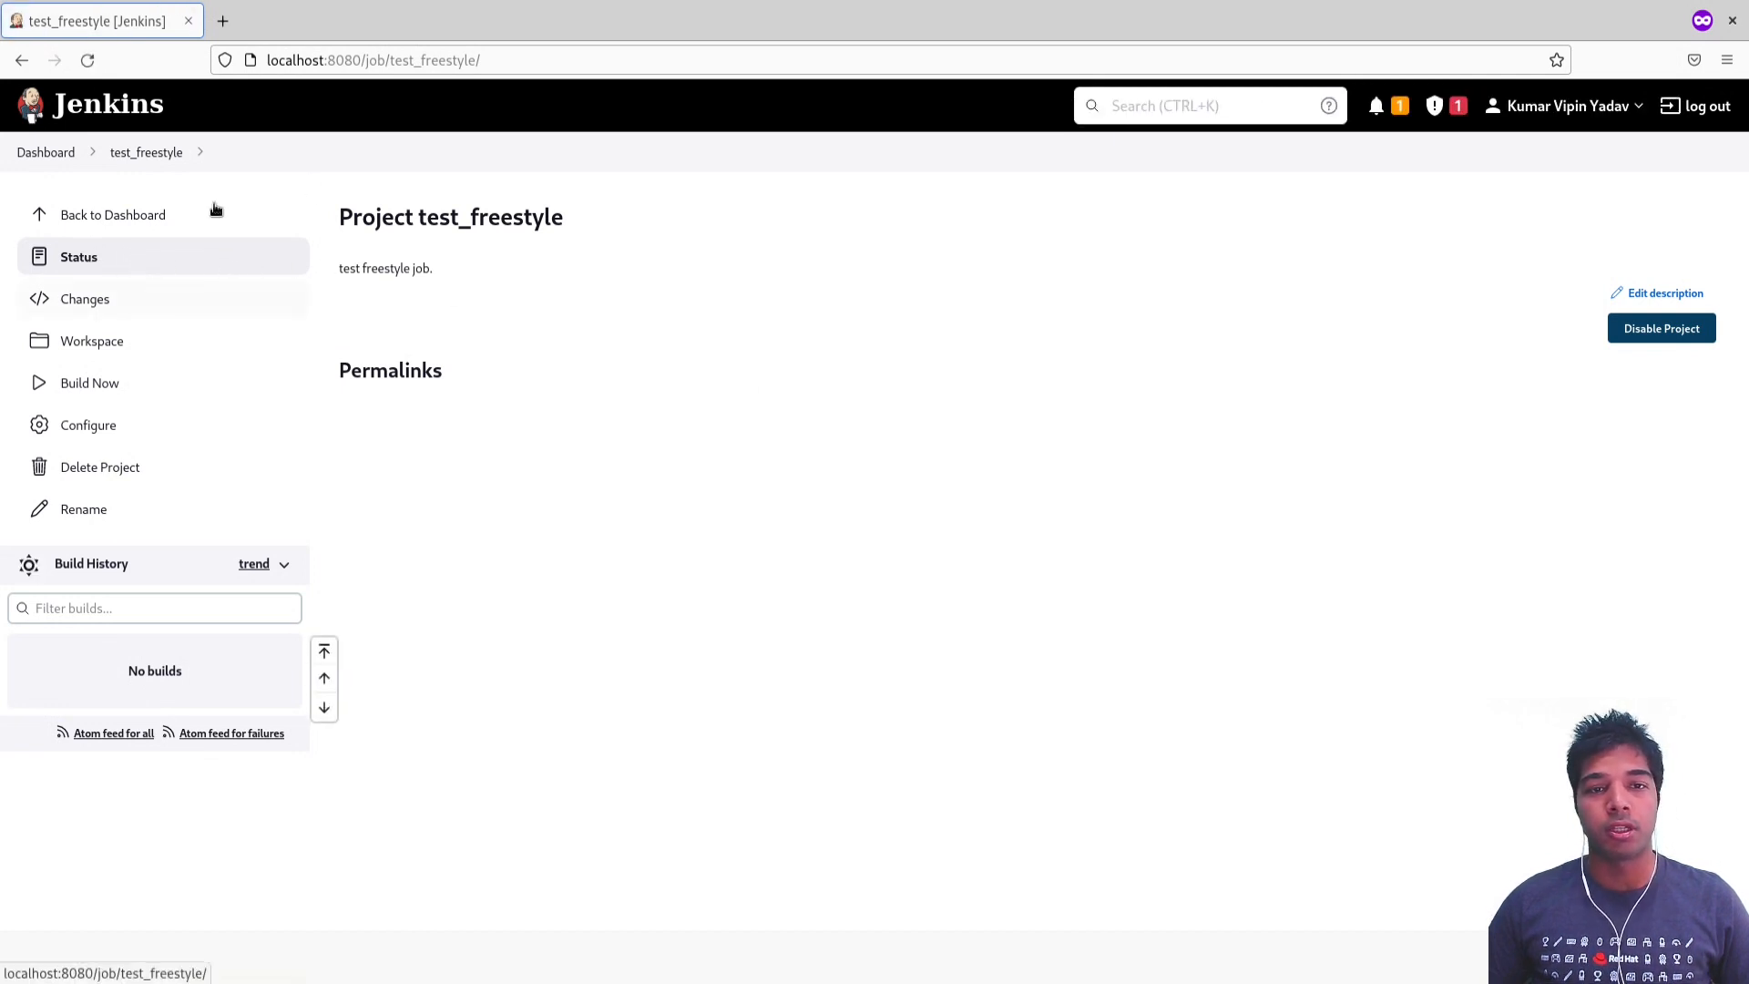
pyautogui.doubleClick(383, 224)
pyautogui.moveTo(382, 224); pyautogui.dragTo(636, 229)
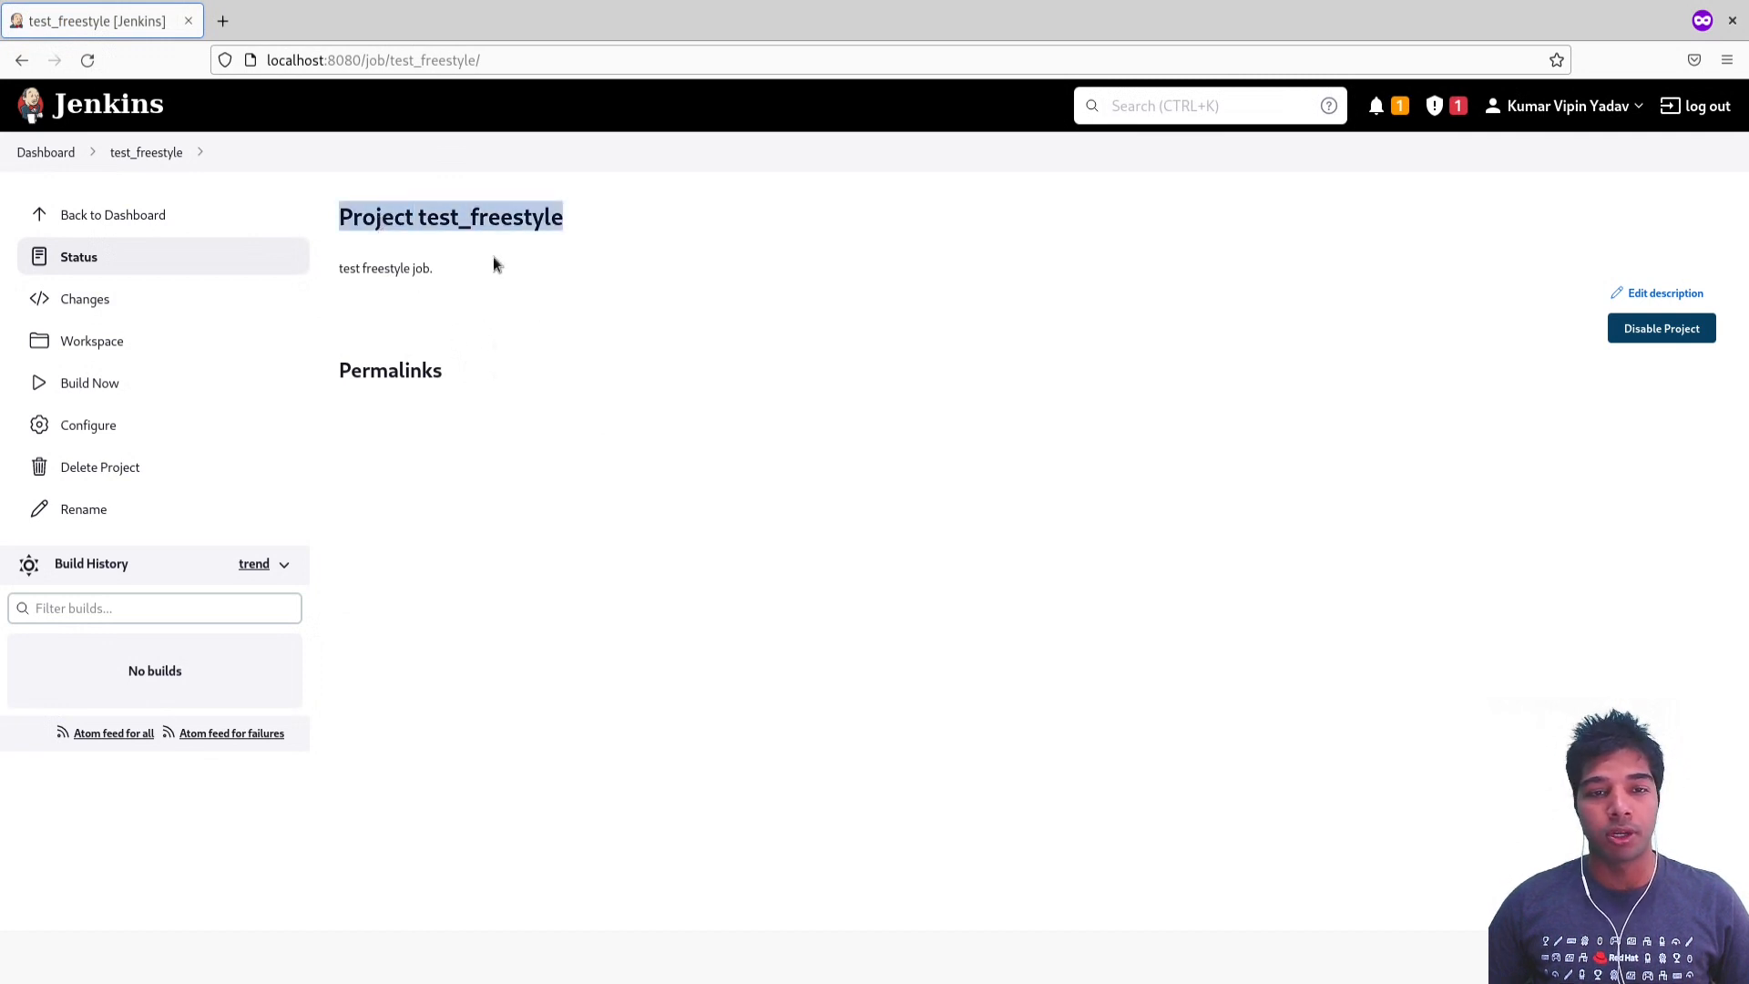
pyautogui.tripleClick(380, 265)
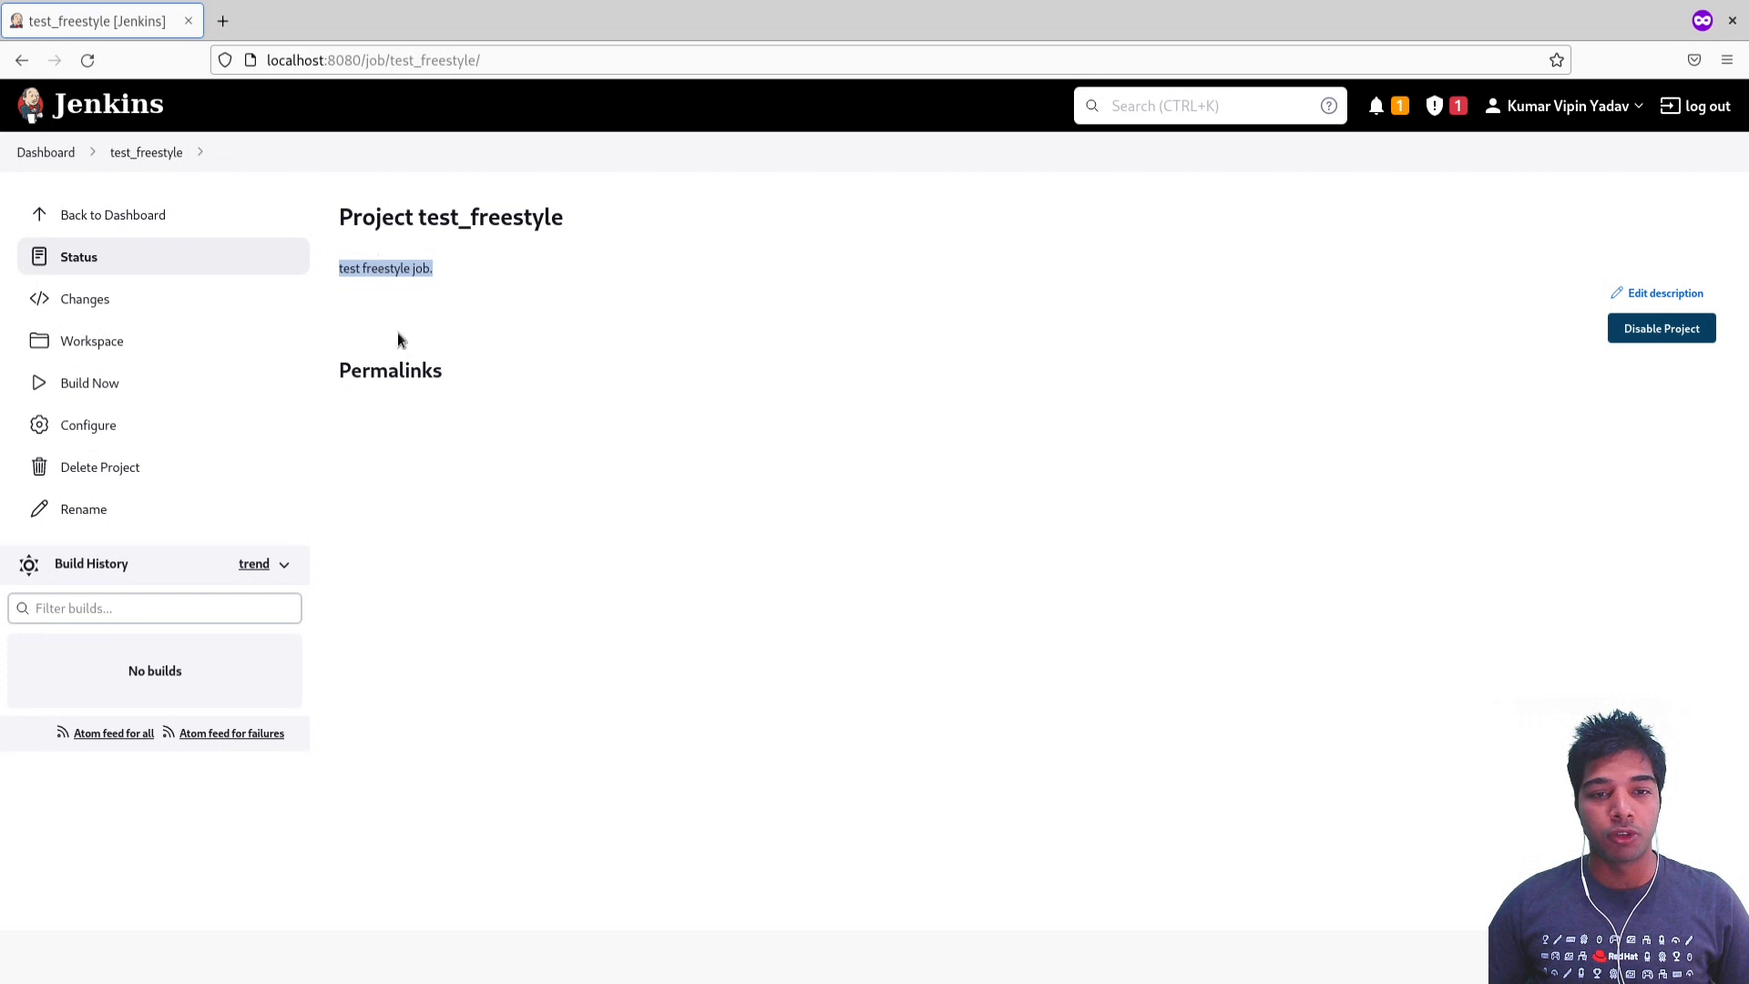
pyautogui.doubleClick(382, 373)
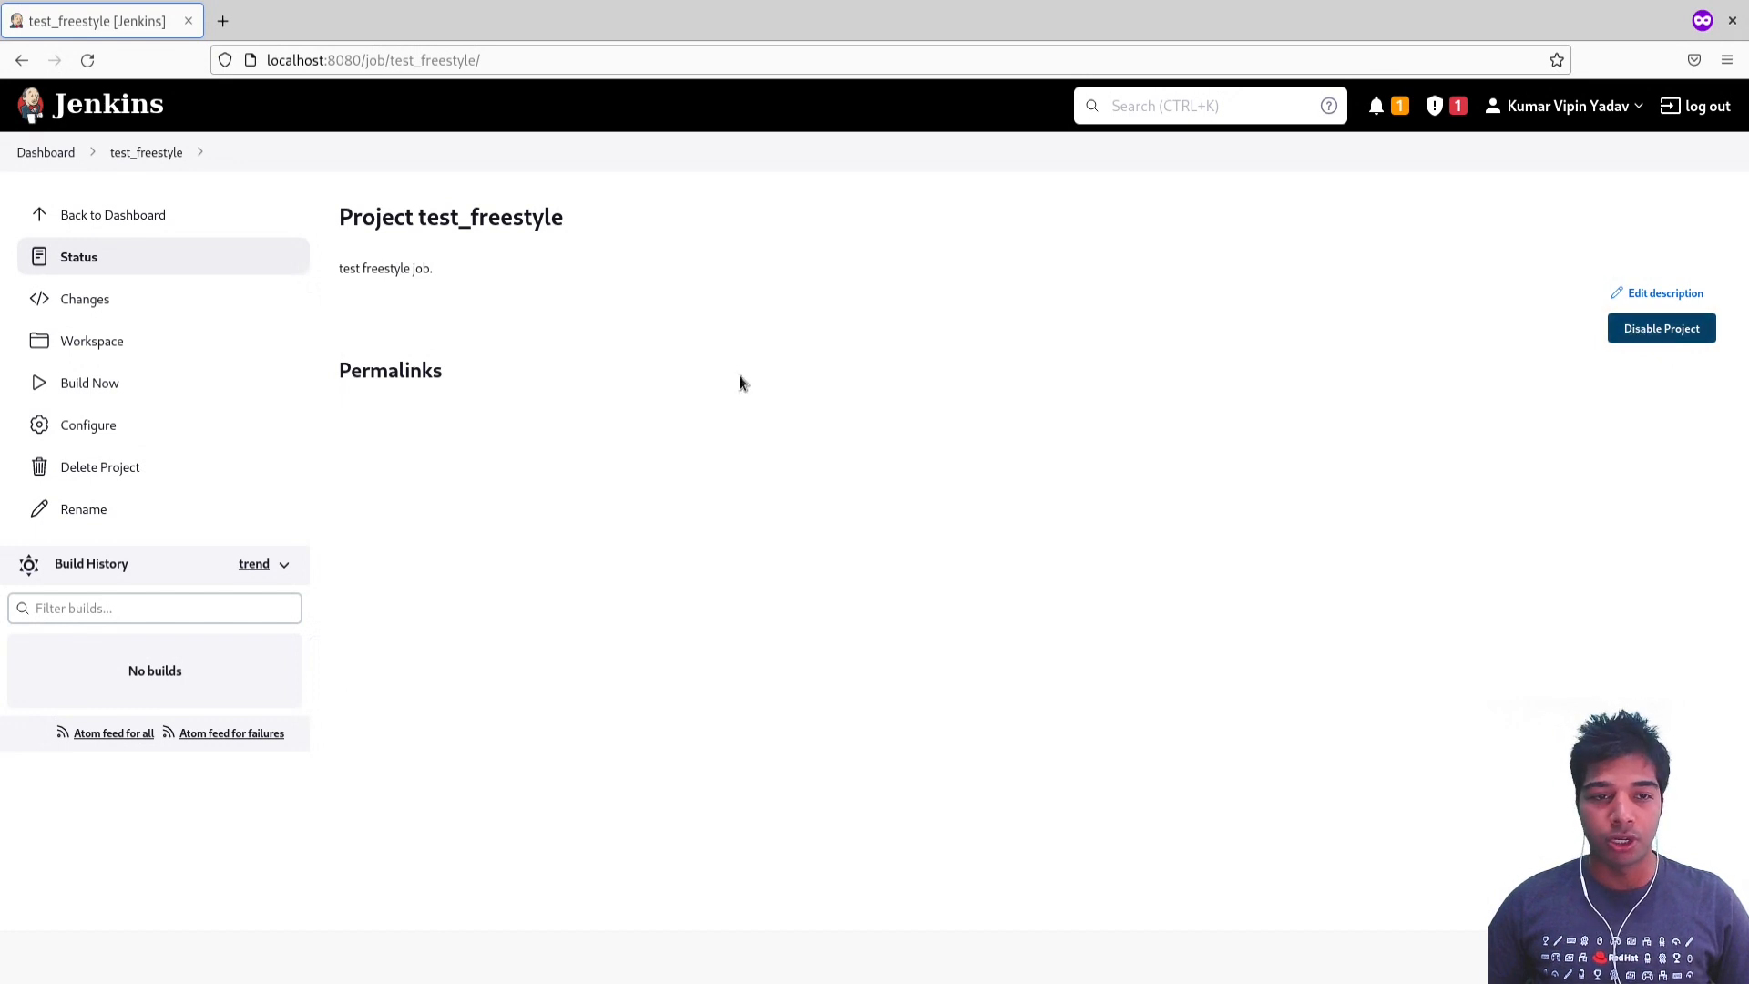
pyautogui.click(193, 299)
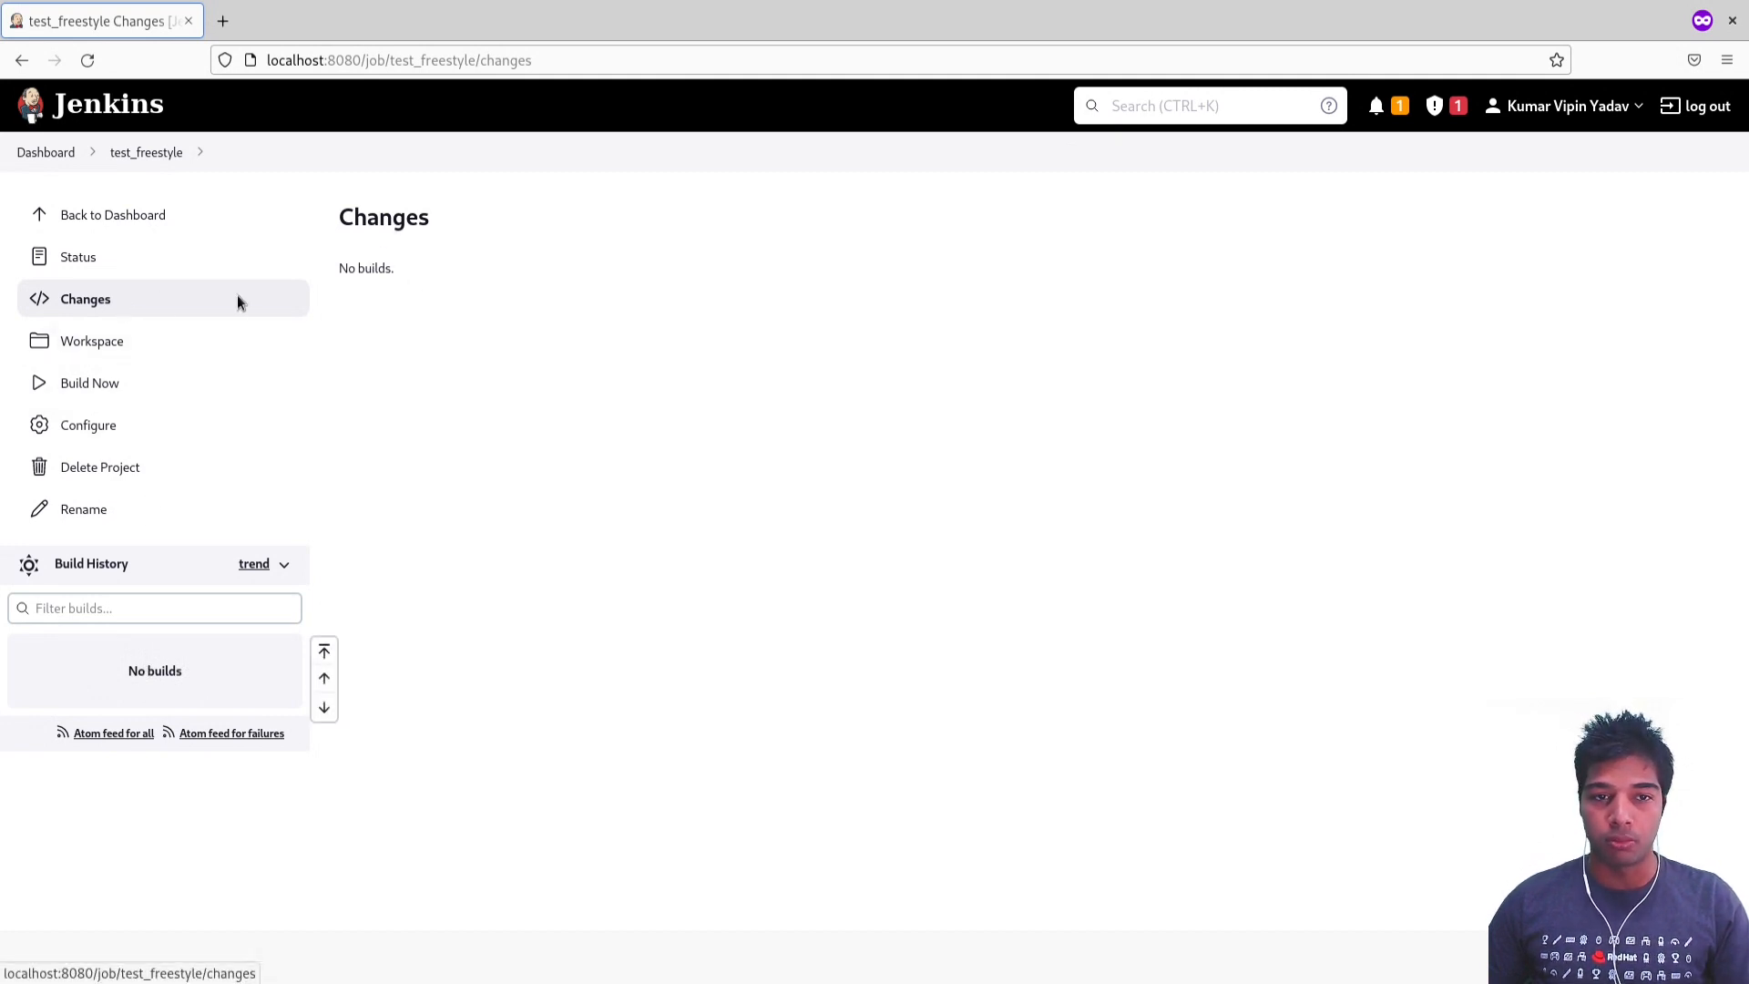
pyautogui.click(88, 343)
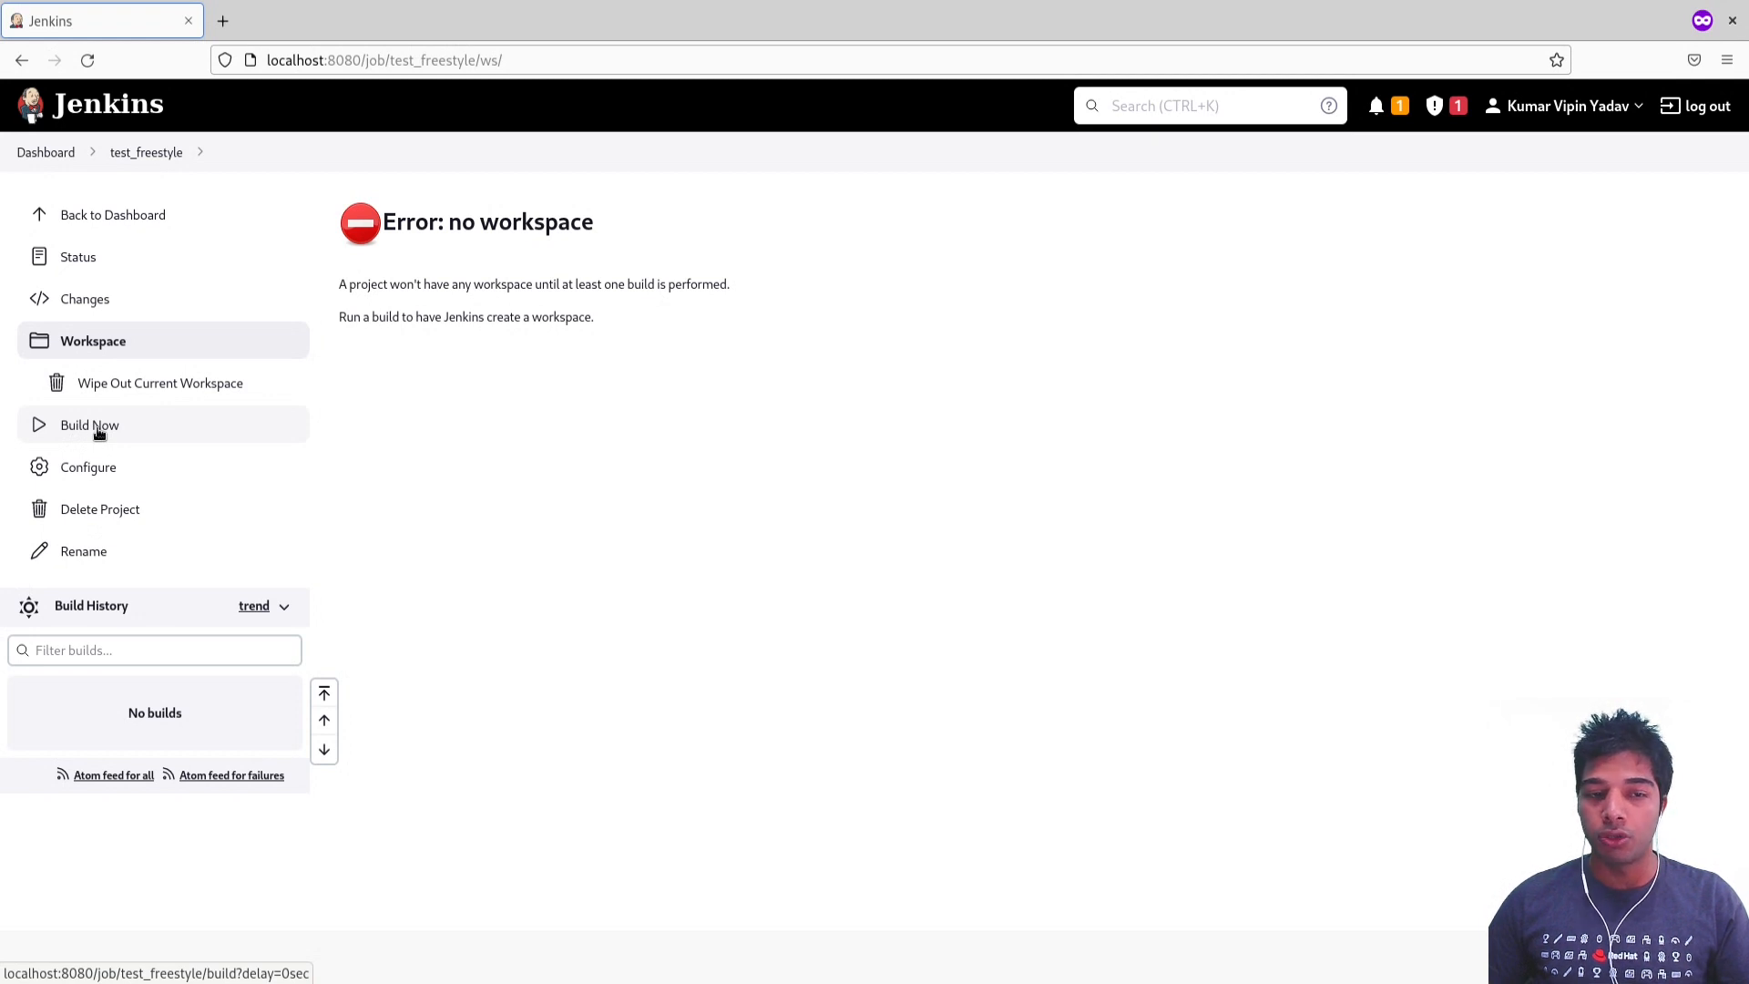
# Step: Open the project's configuration and examine its description and the retention settings for discarding old builds
pyautogui.click(115, 473)
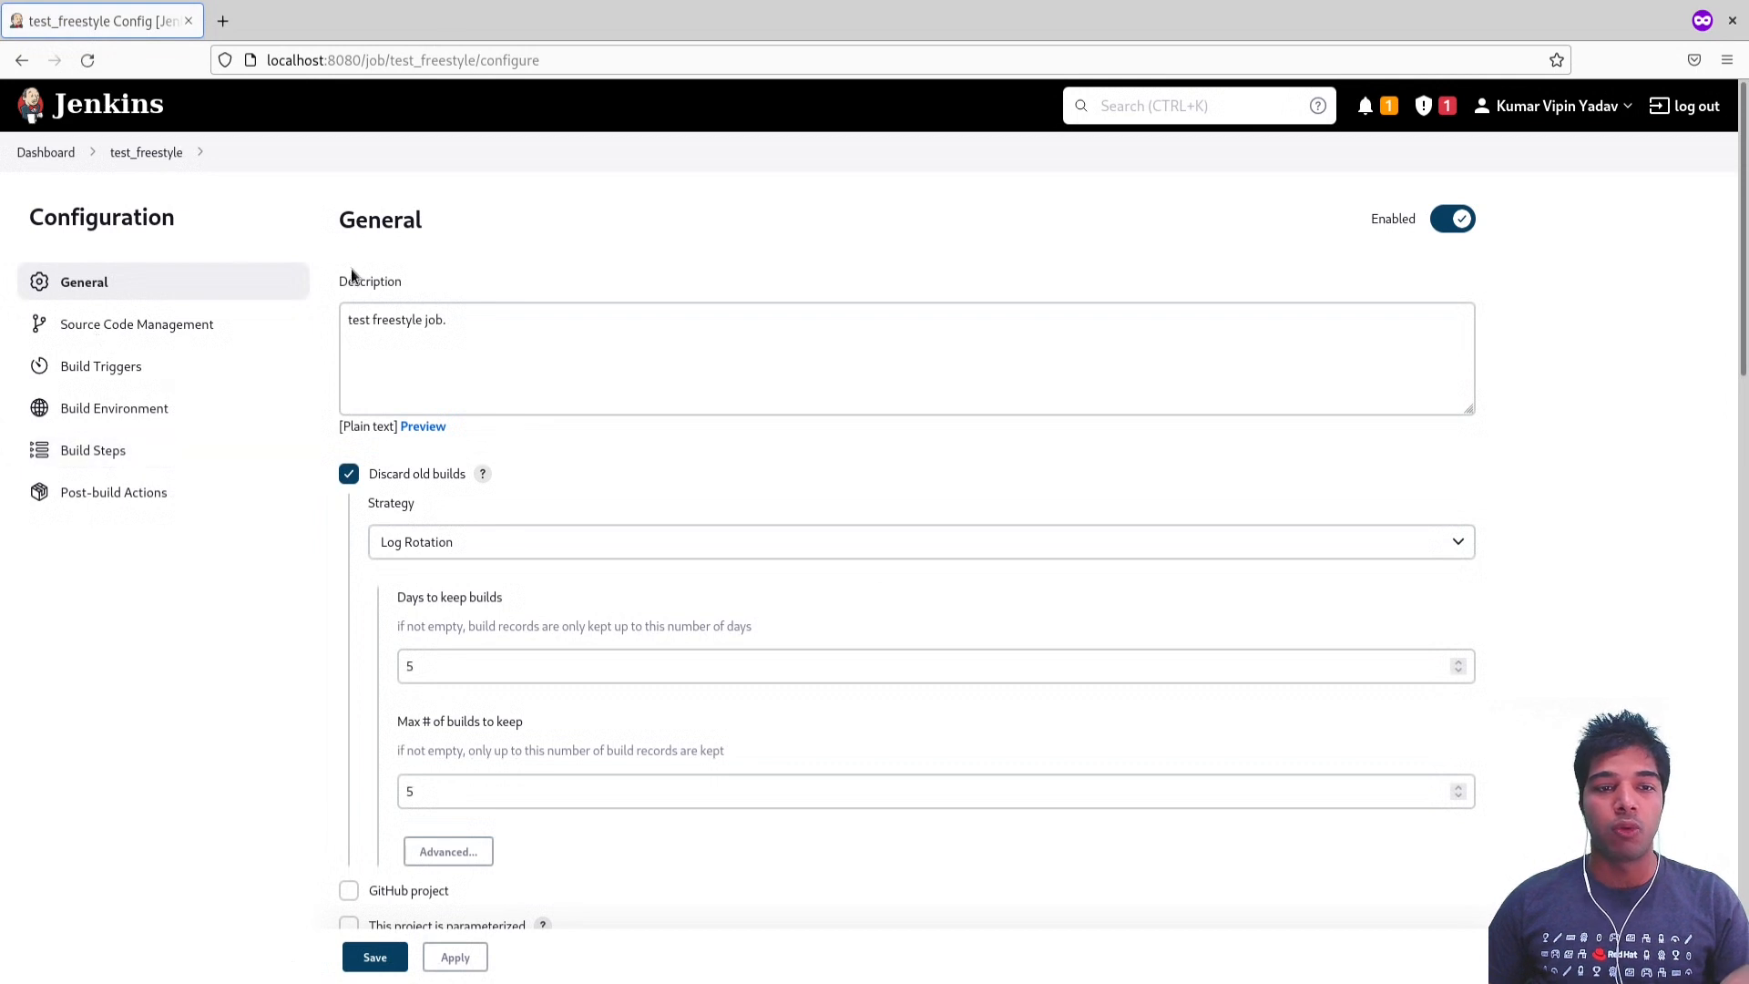
pyautogui.doubleClick(379, 281)
pyautogui.click(412, 320)
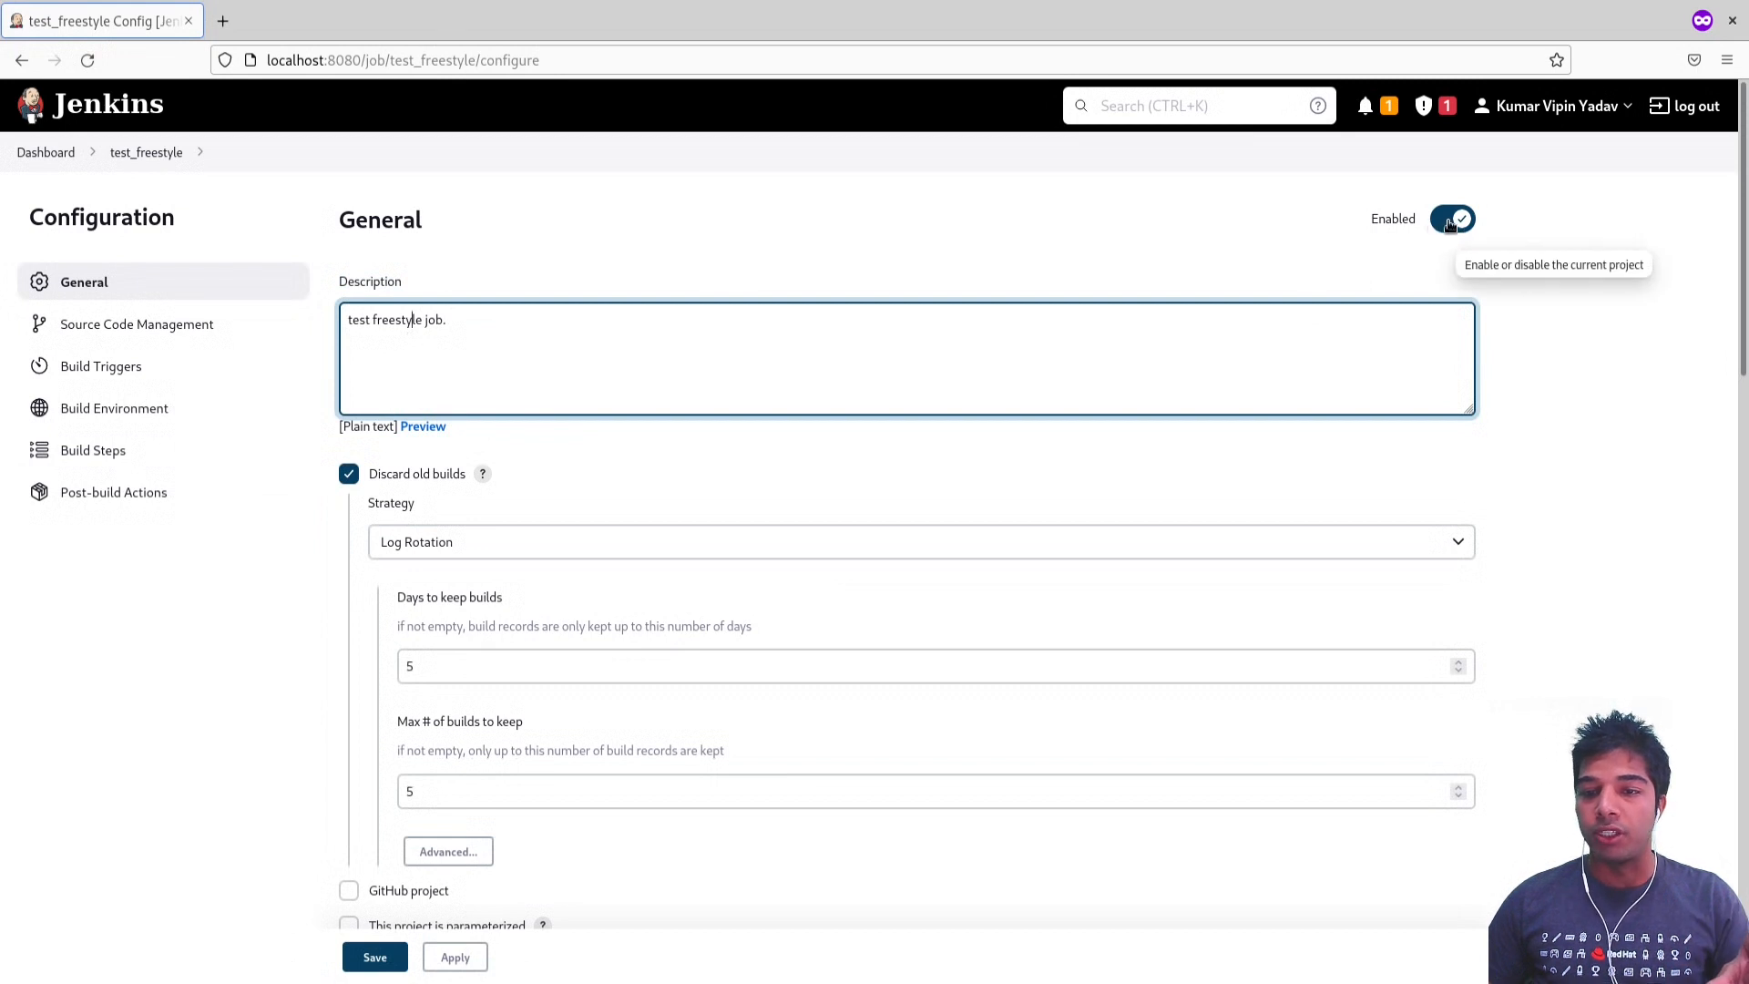
pyautogui.scroll(-1, 403, 496)
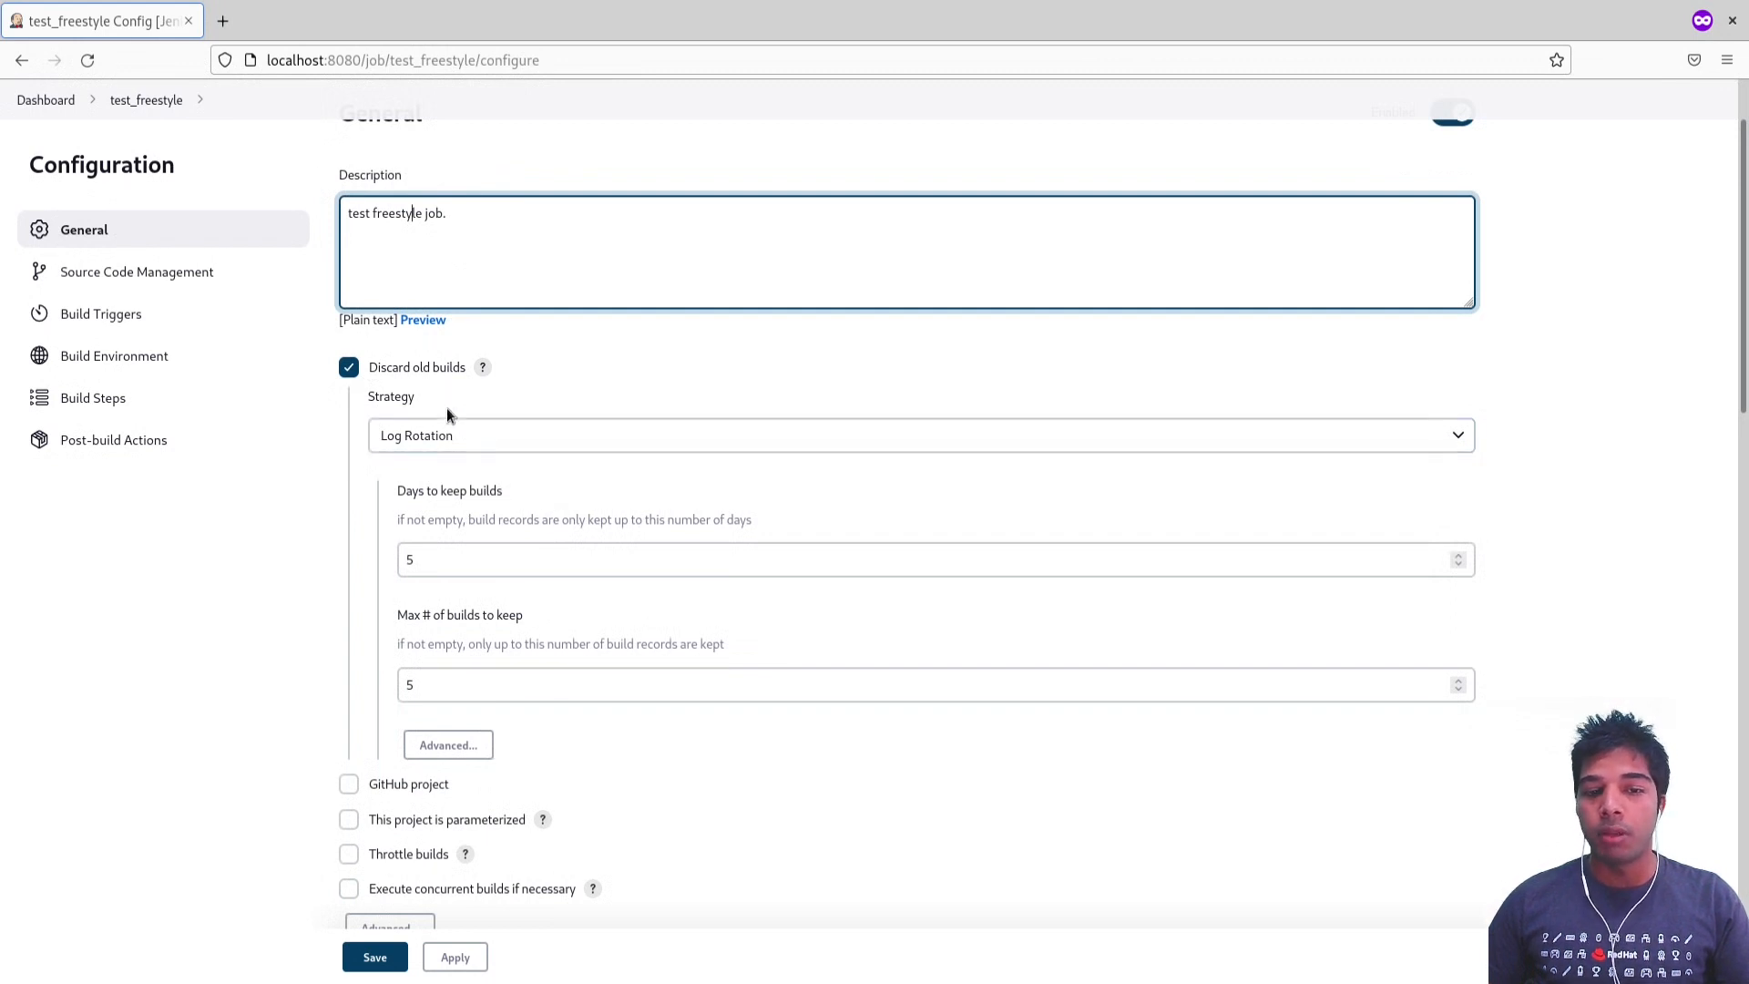
pyautogui.tripleClick(480, 525)
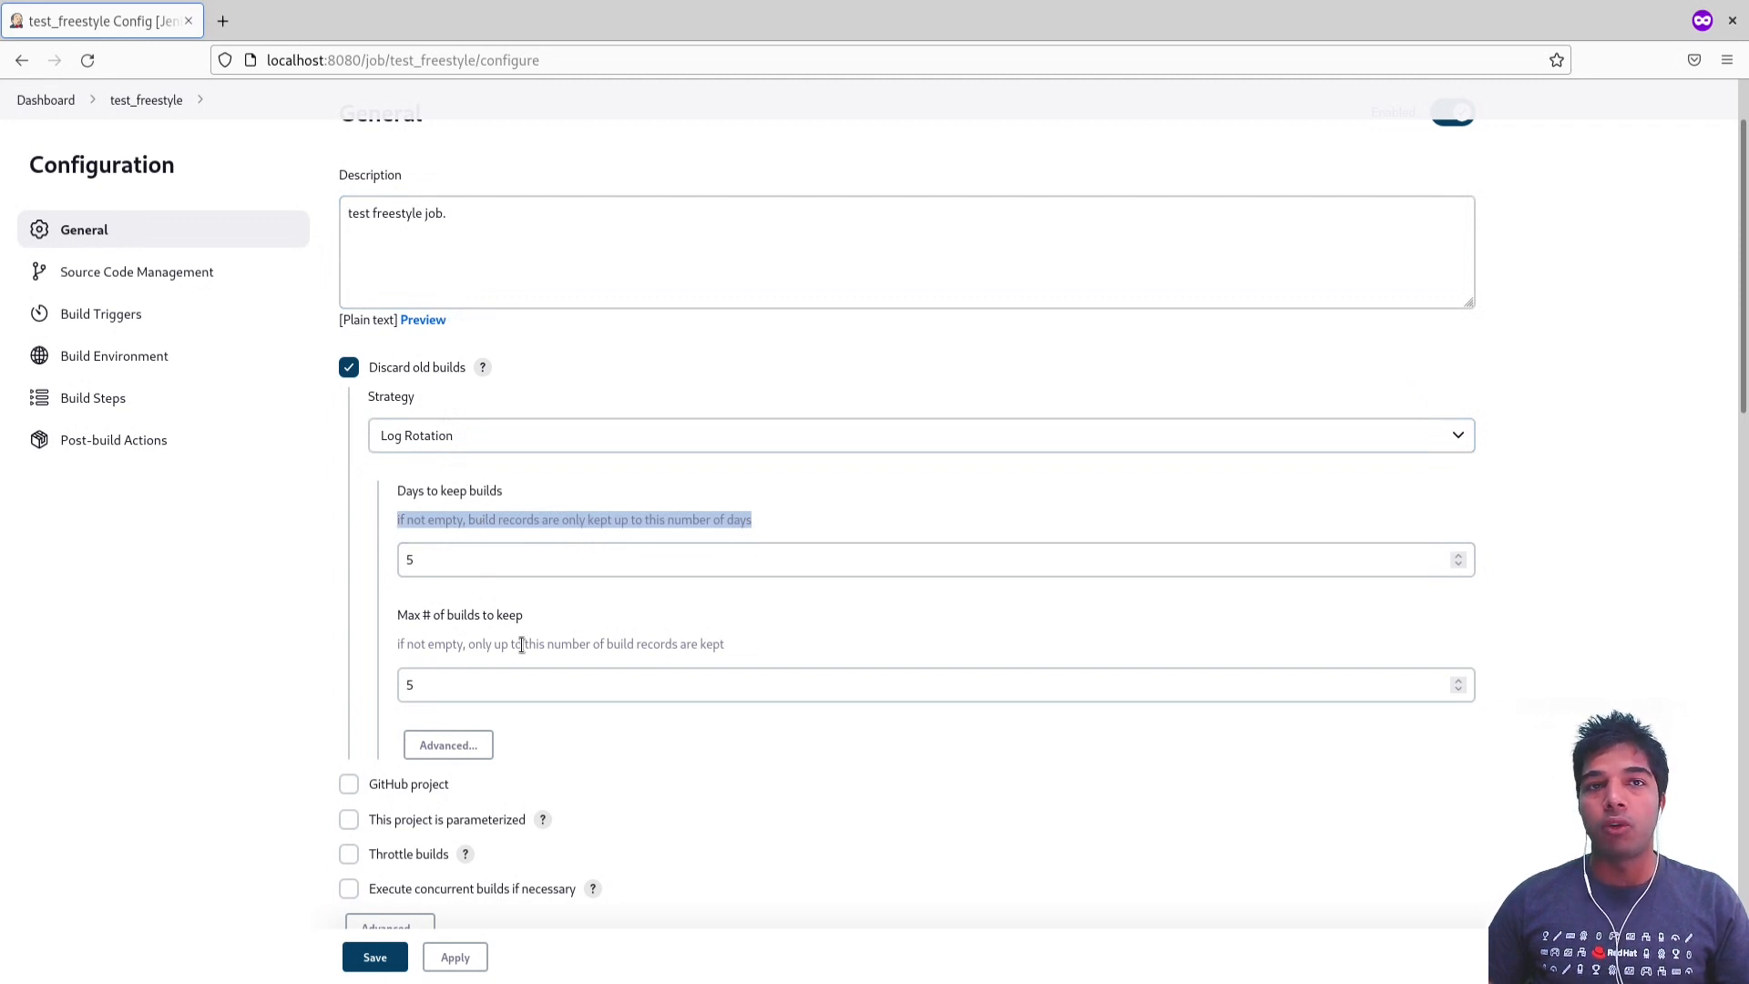
pyautogui.doubleClick(548, 688)
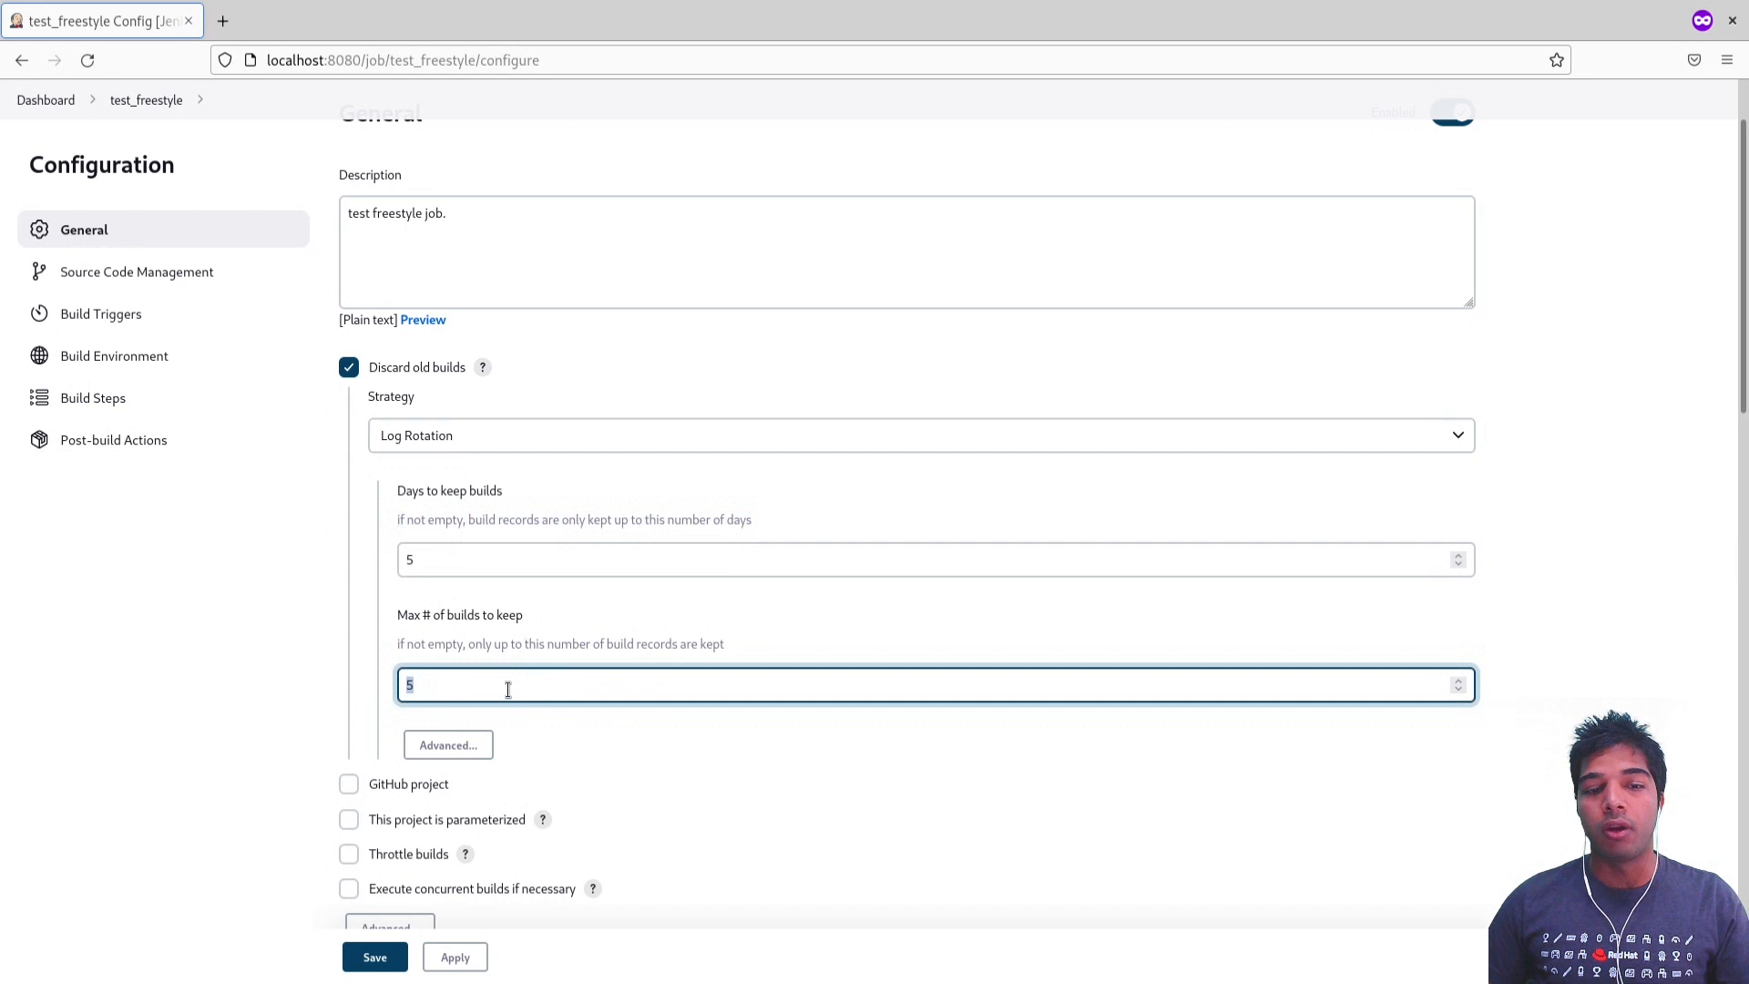
pyautogui.click(358, 507)
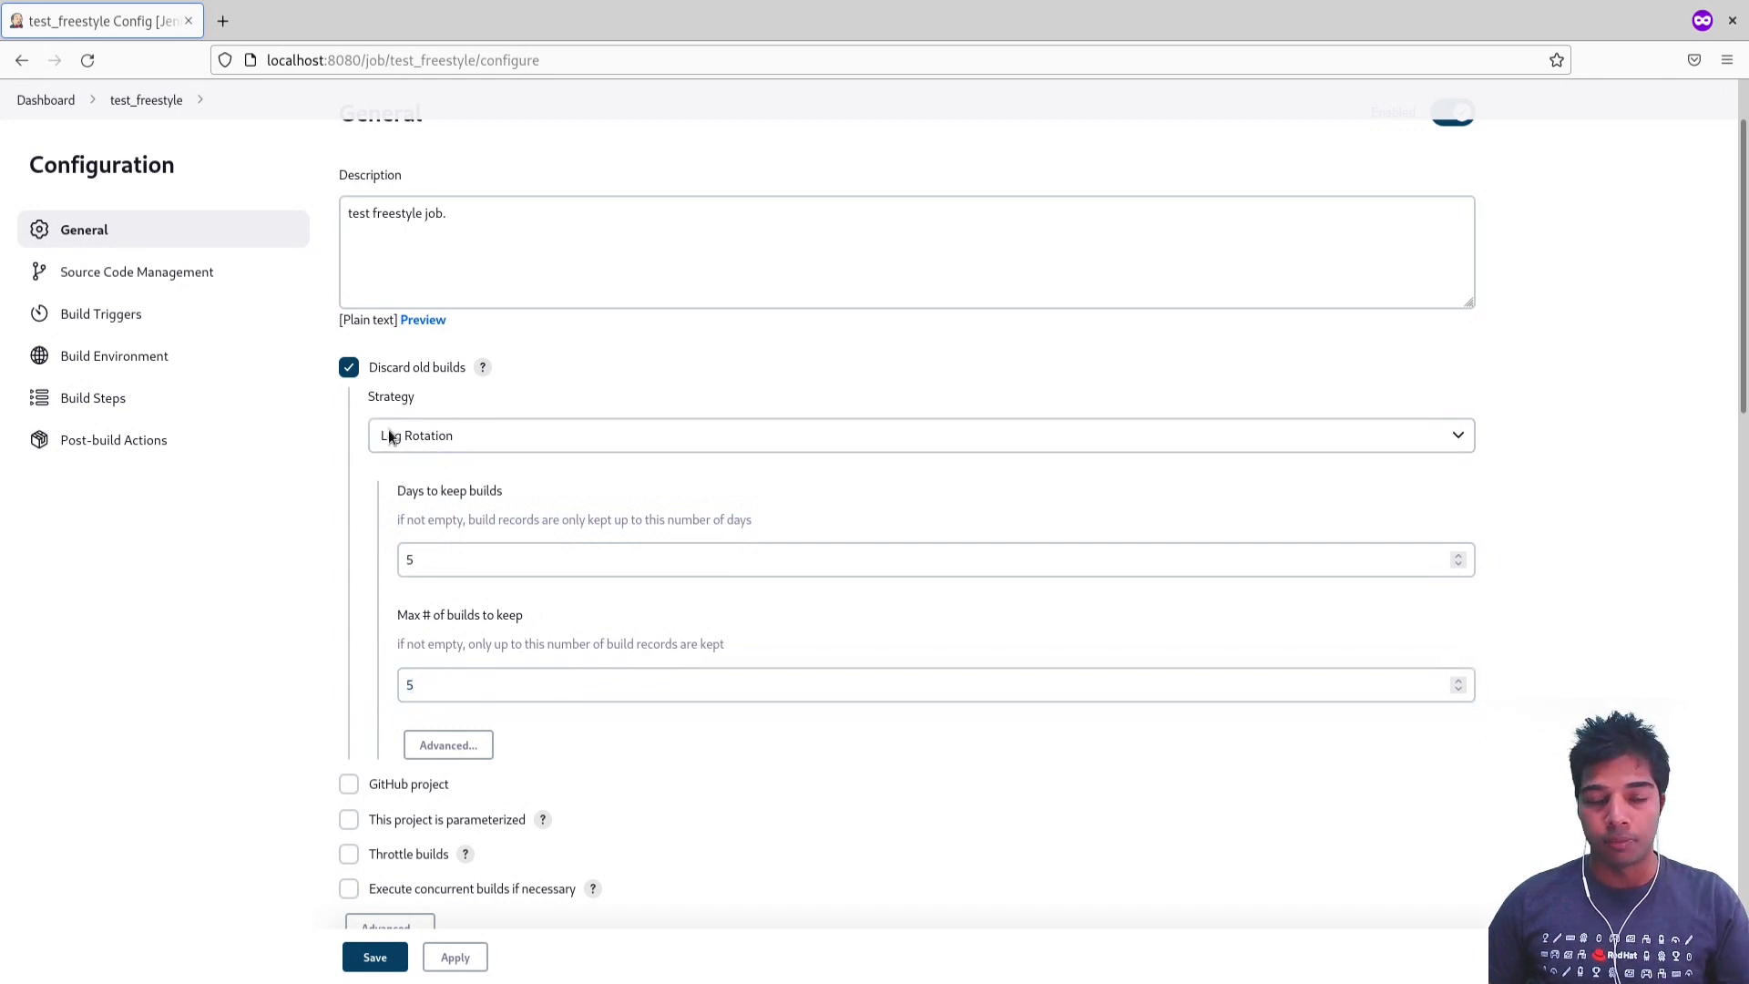
# Step: Enable the GitHub project and This project is parameterized options, and view the available parameter types
pyautogui.scroll(-5, 242, 593)
pyautogui.click(349, 358)
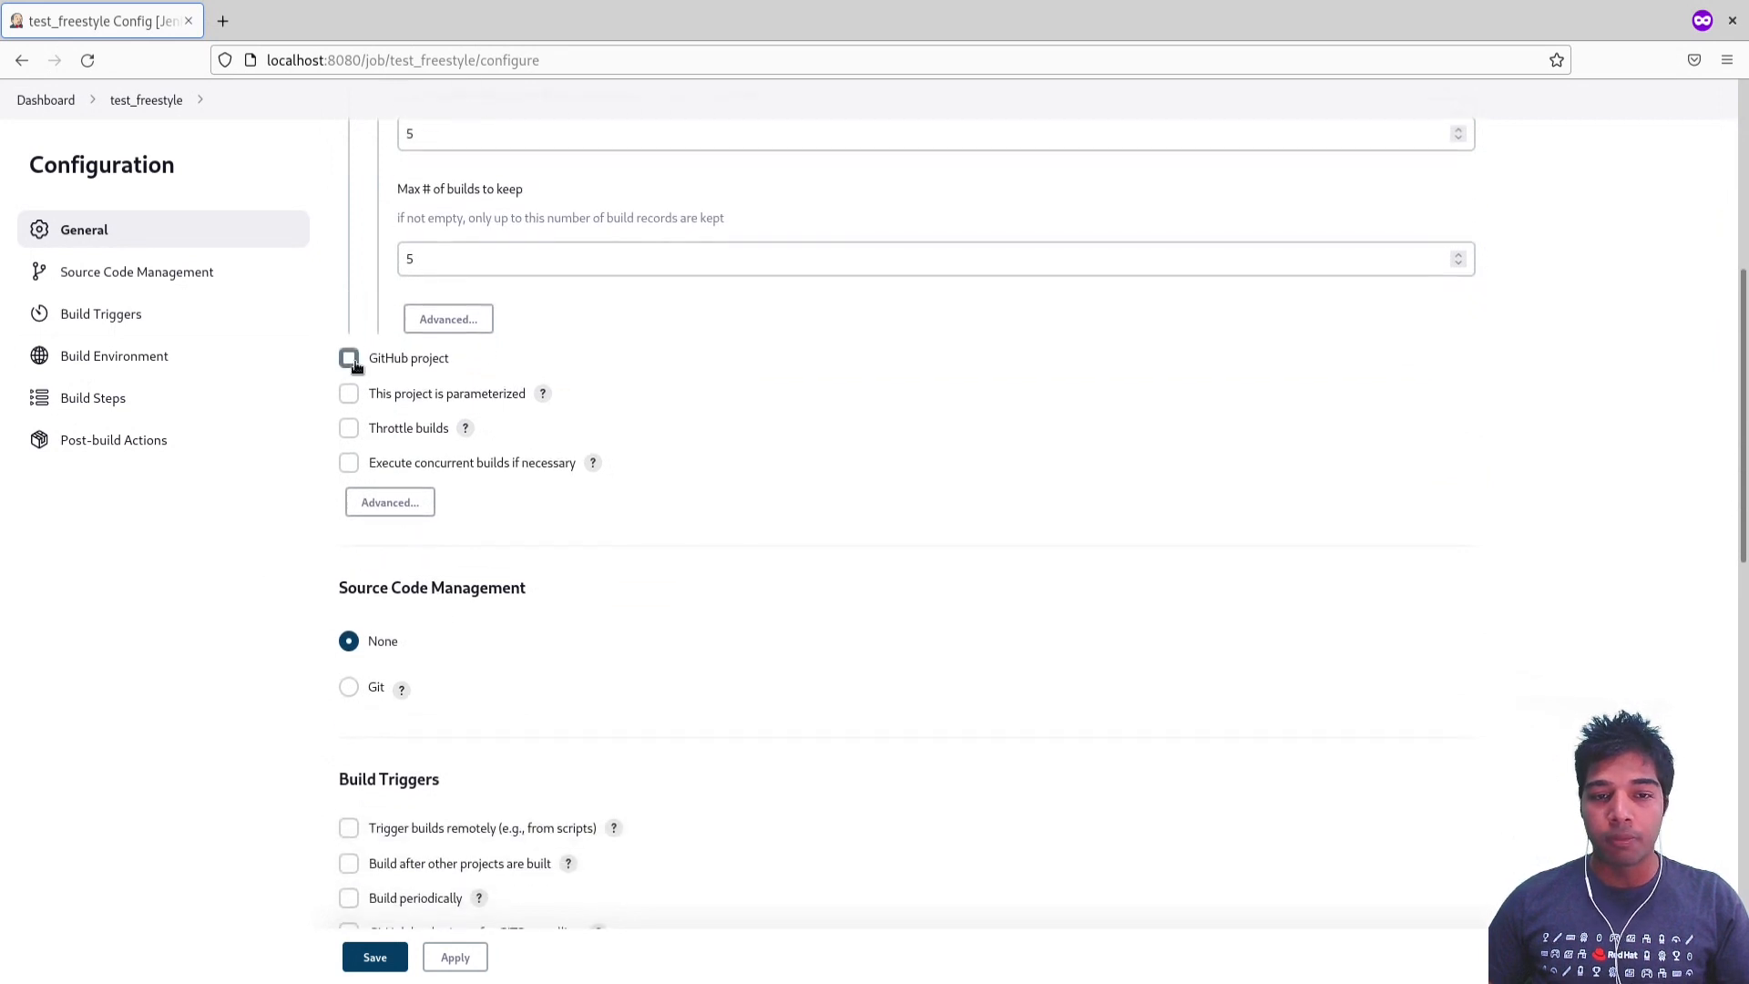
pyautogui.click(421, 423)
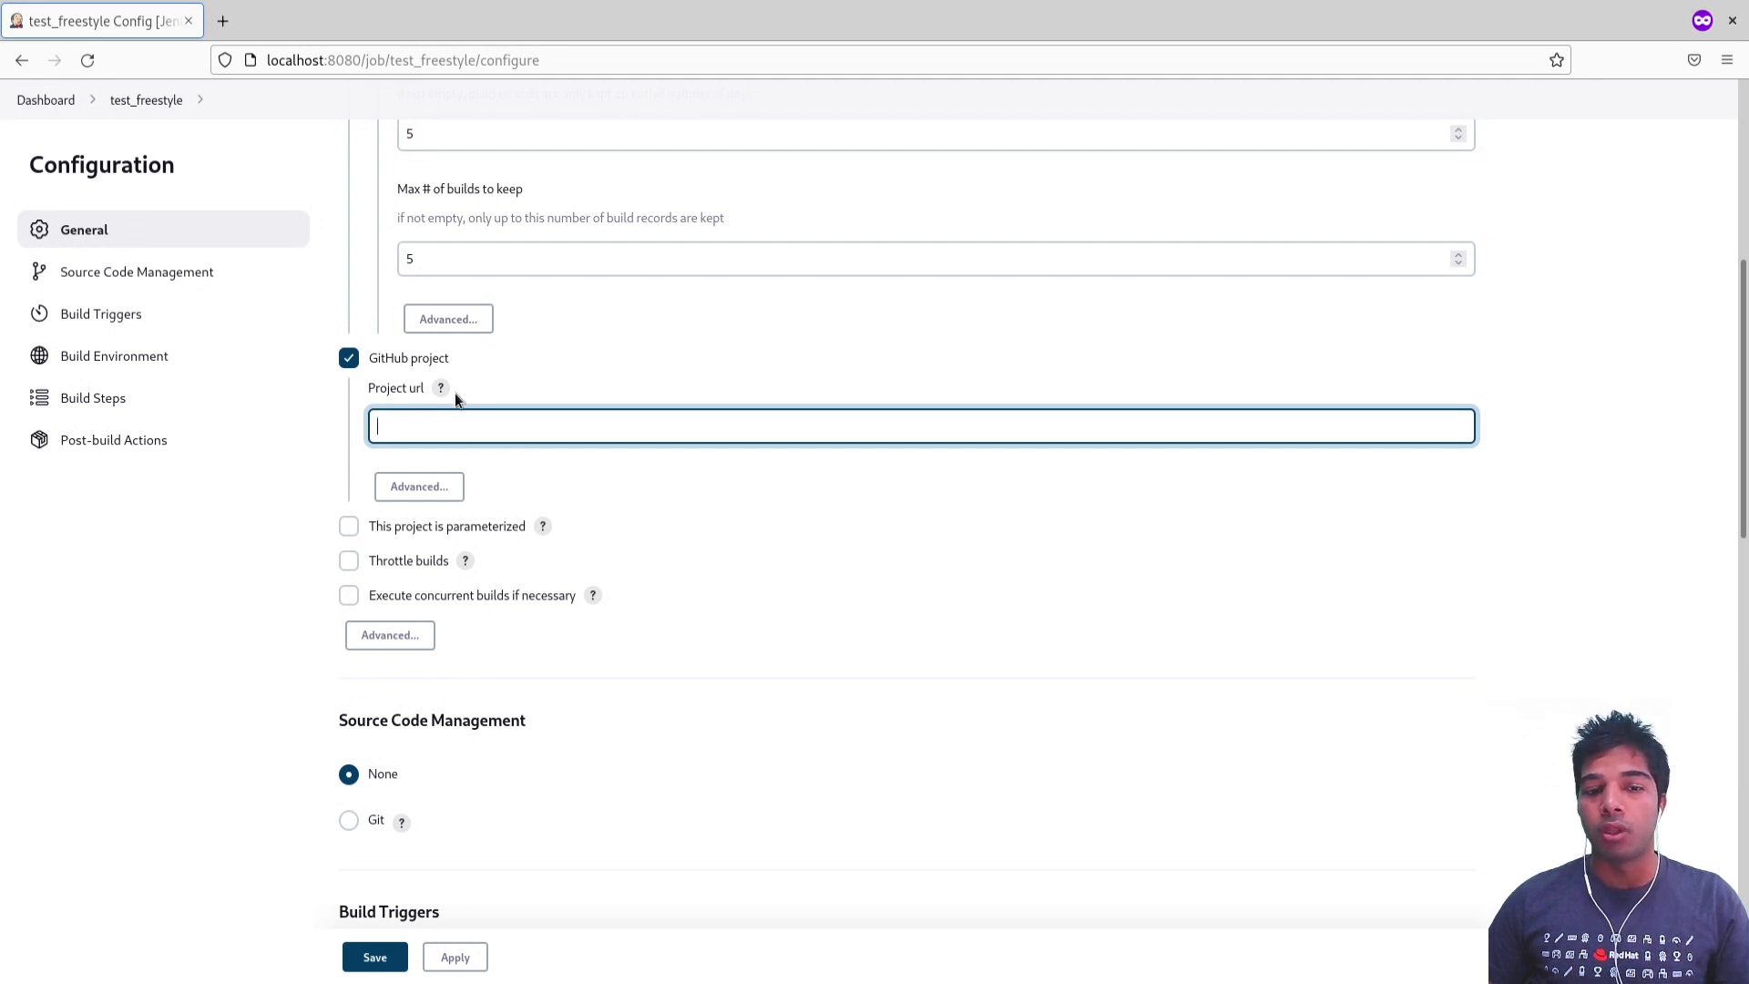
pyautogui.click(400, 528)
pyautogui.scroll(-2, 397, 520)
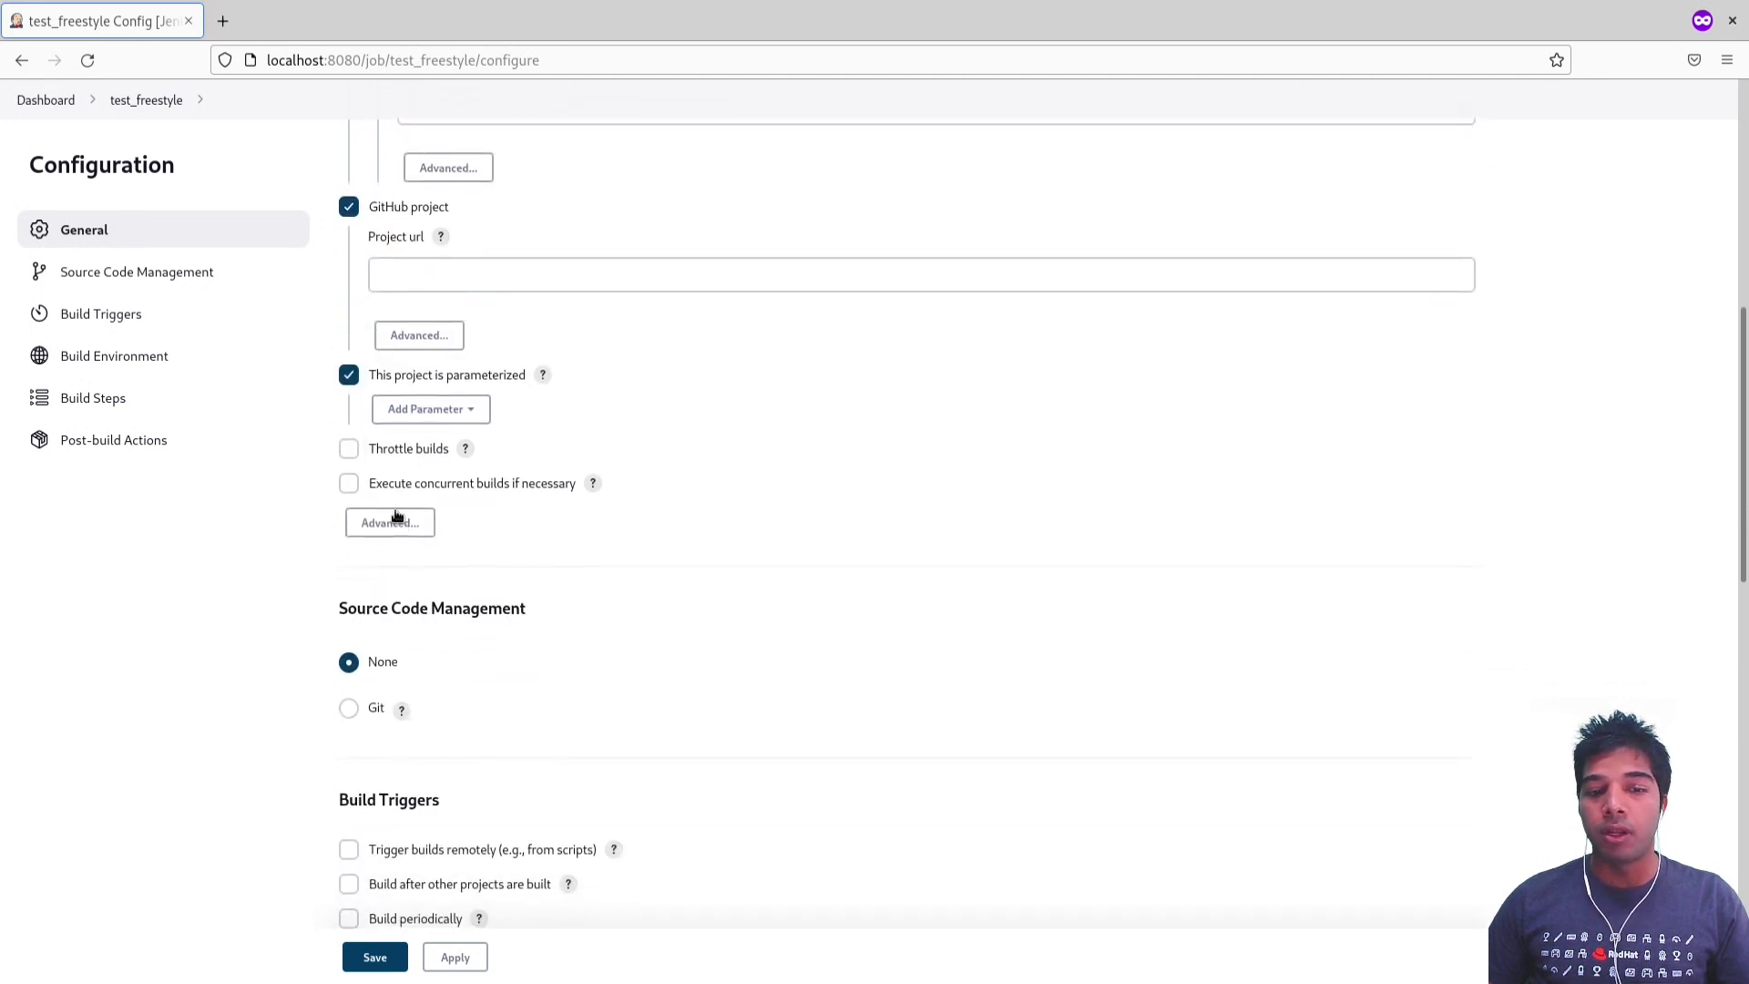
pyautogui.click(433, 412)
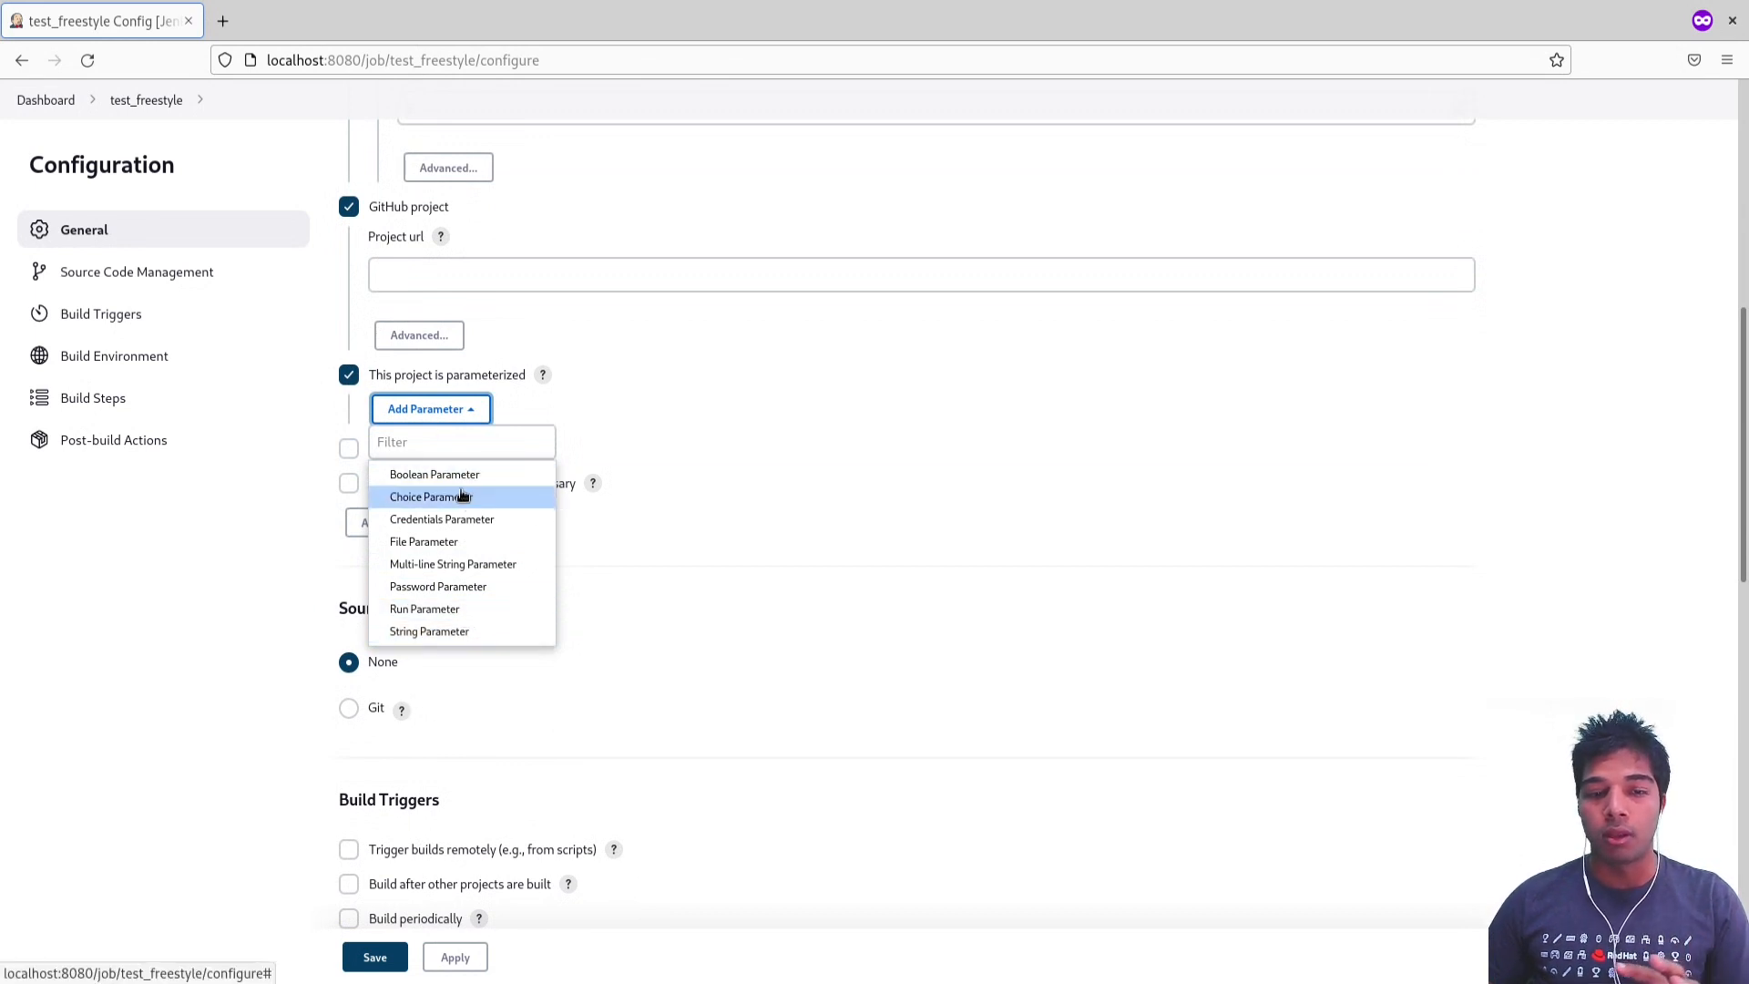
pyautogui.click(321, 467)
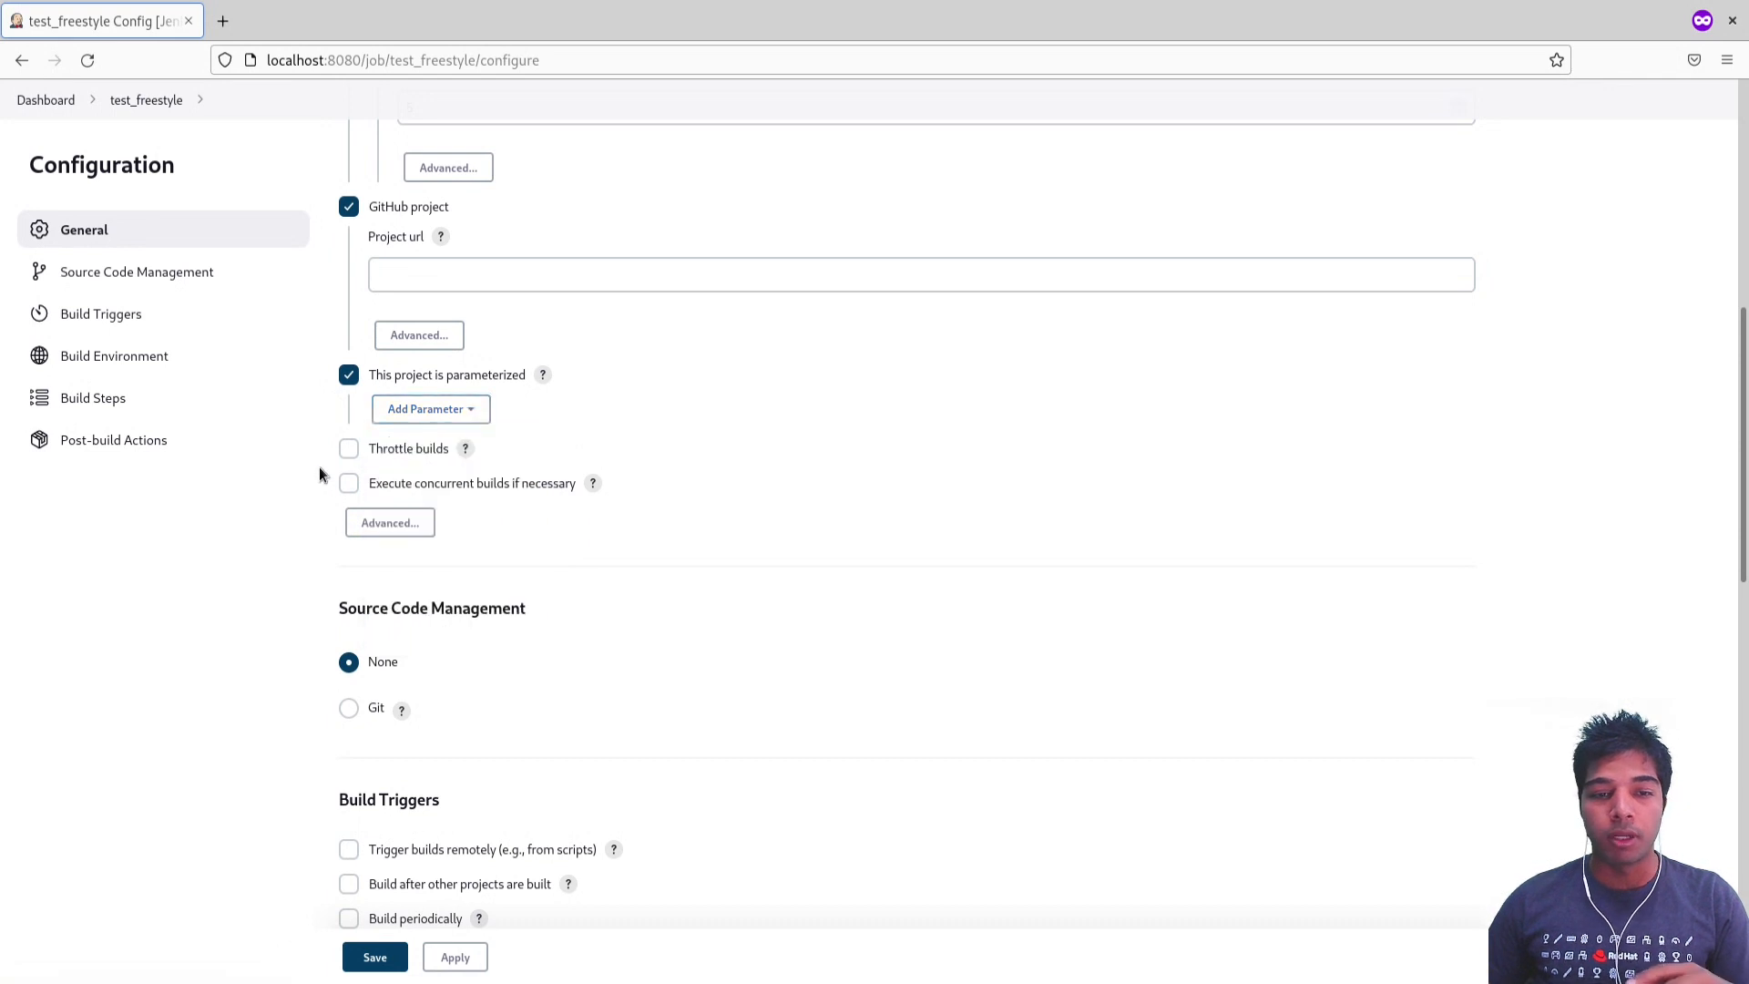
# Step: Enable Throttle builds and Execute concurrent builds if necessary in the general settings
pyautogui.click(378, 455)
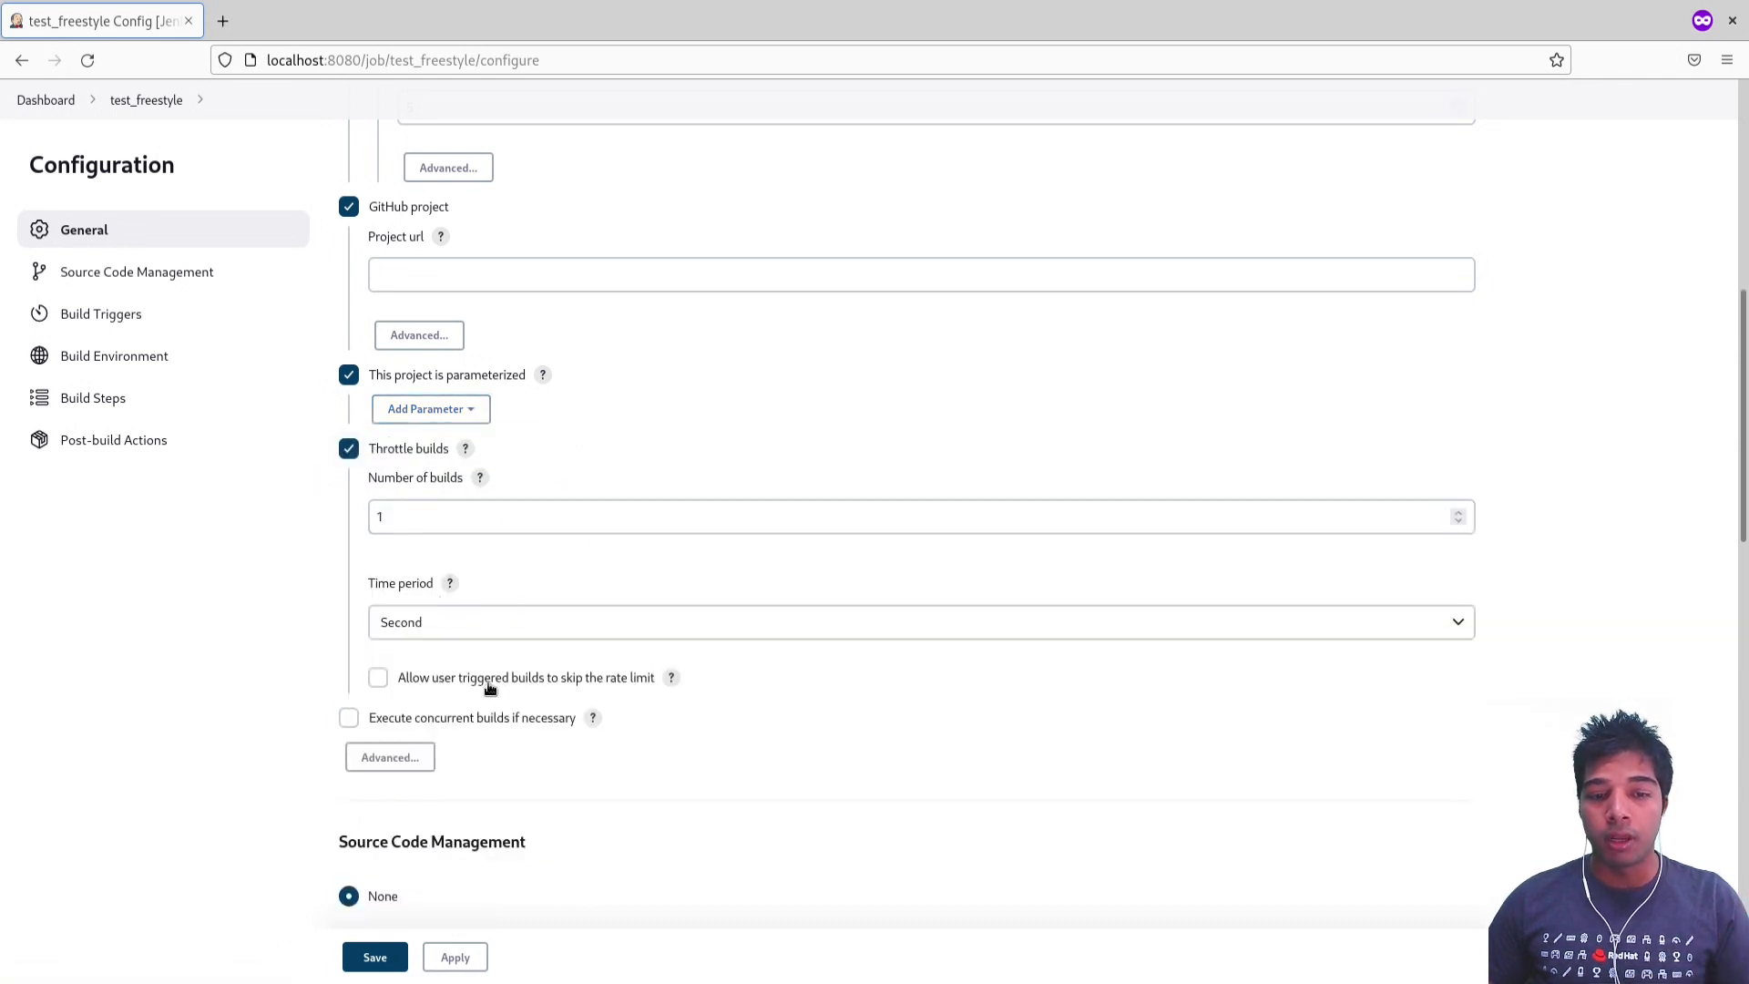
pyautogui.click(513, 720)
pyautogui.scroll(-5, 511, 726)
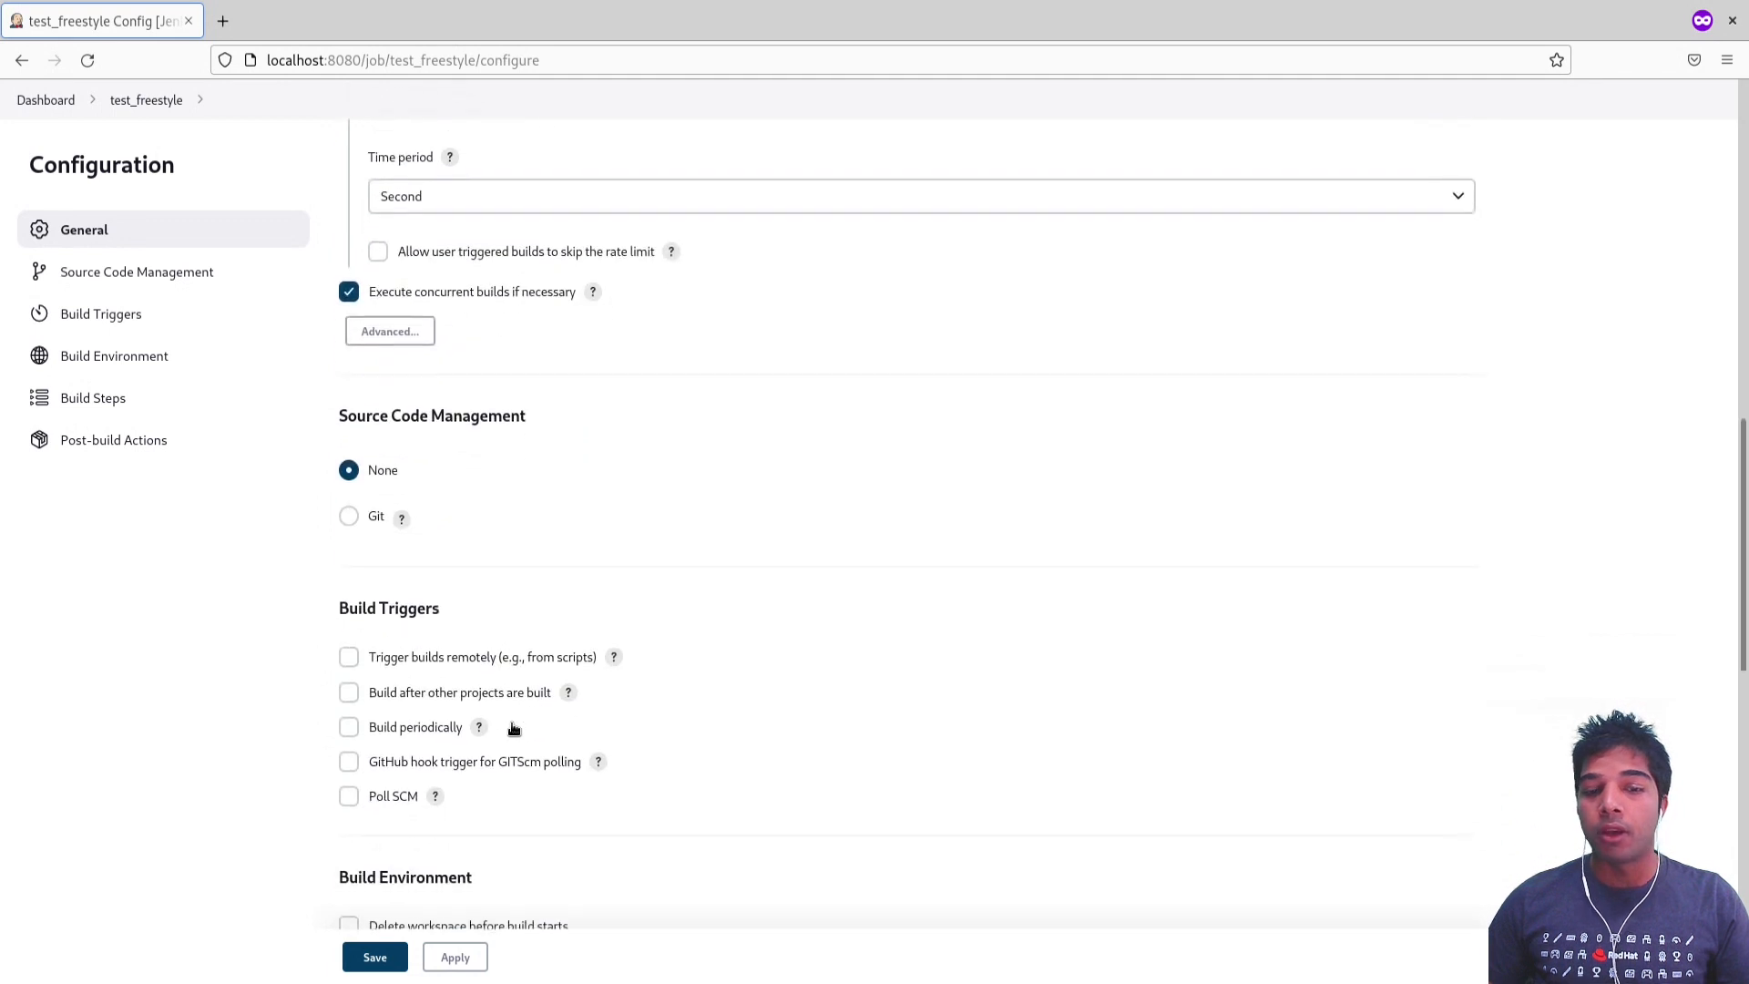
pyautogui.scroll(2, 464, 472)
pyautogui.scroll(-2, 499, 471)
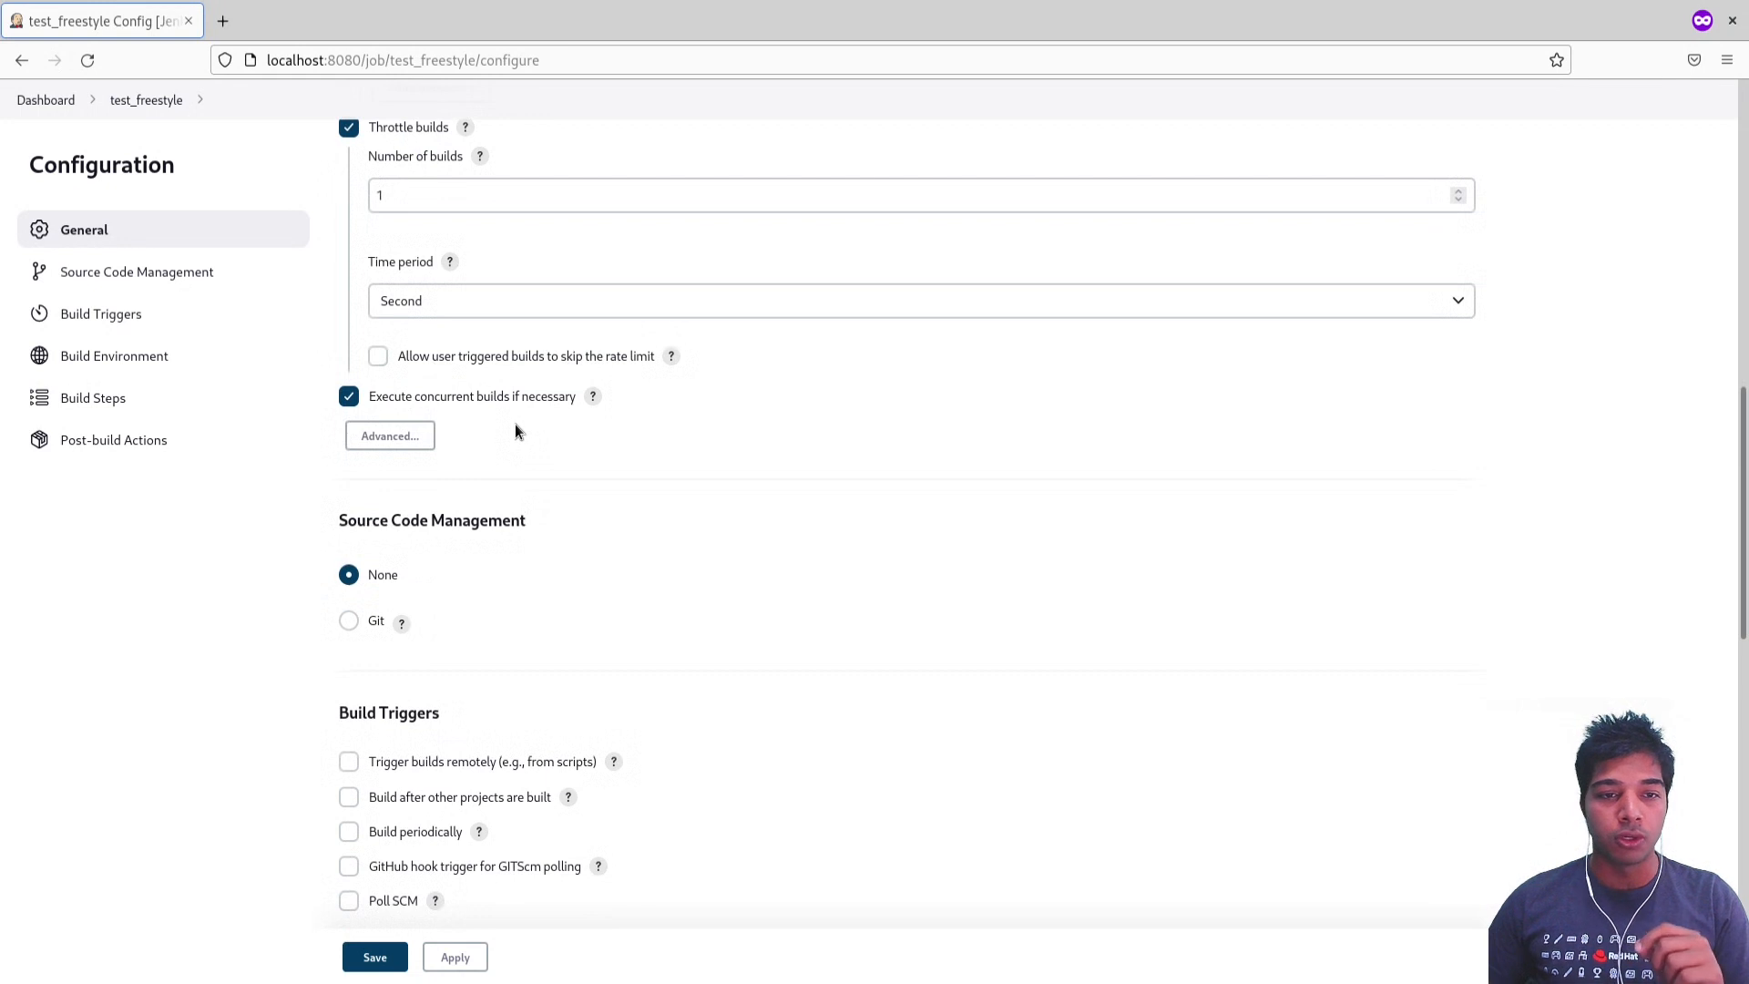
# Step: Set source code management to Git and look over its repository URL, credentials and branch settings
pyautogui.click(237, 280)
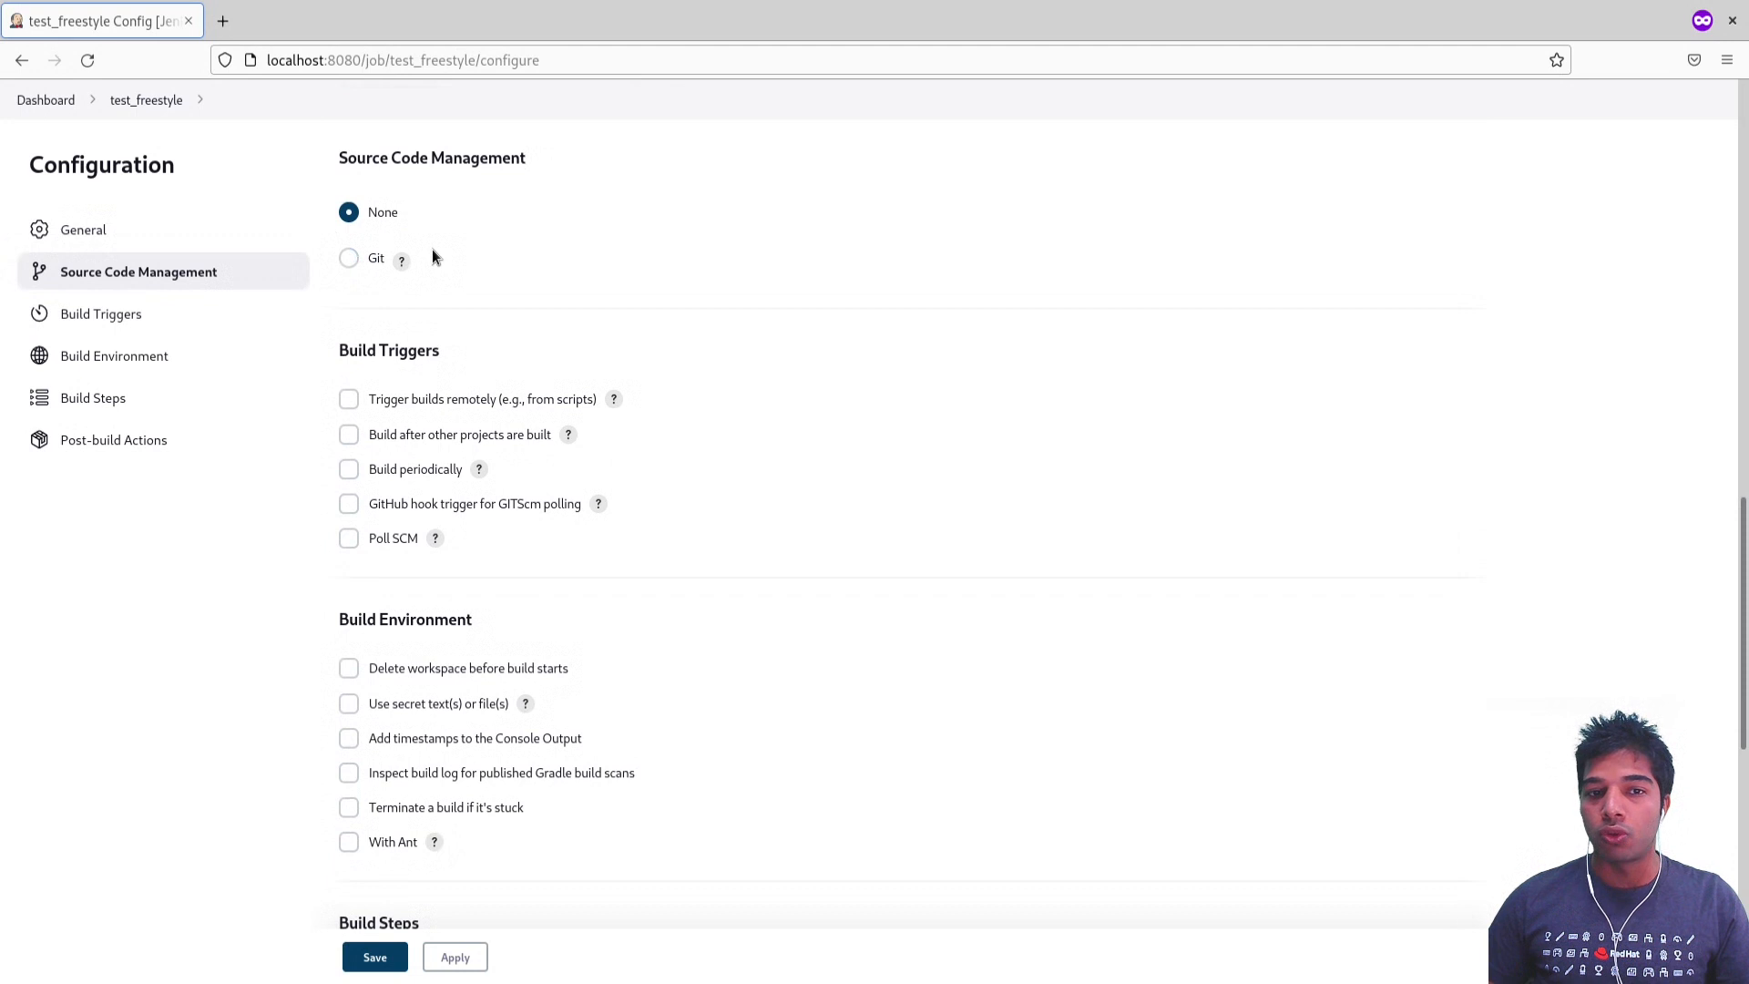
pyautogui.click(374, 259)
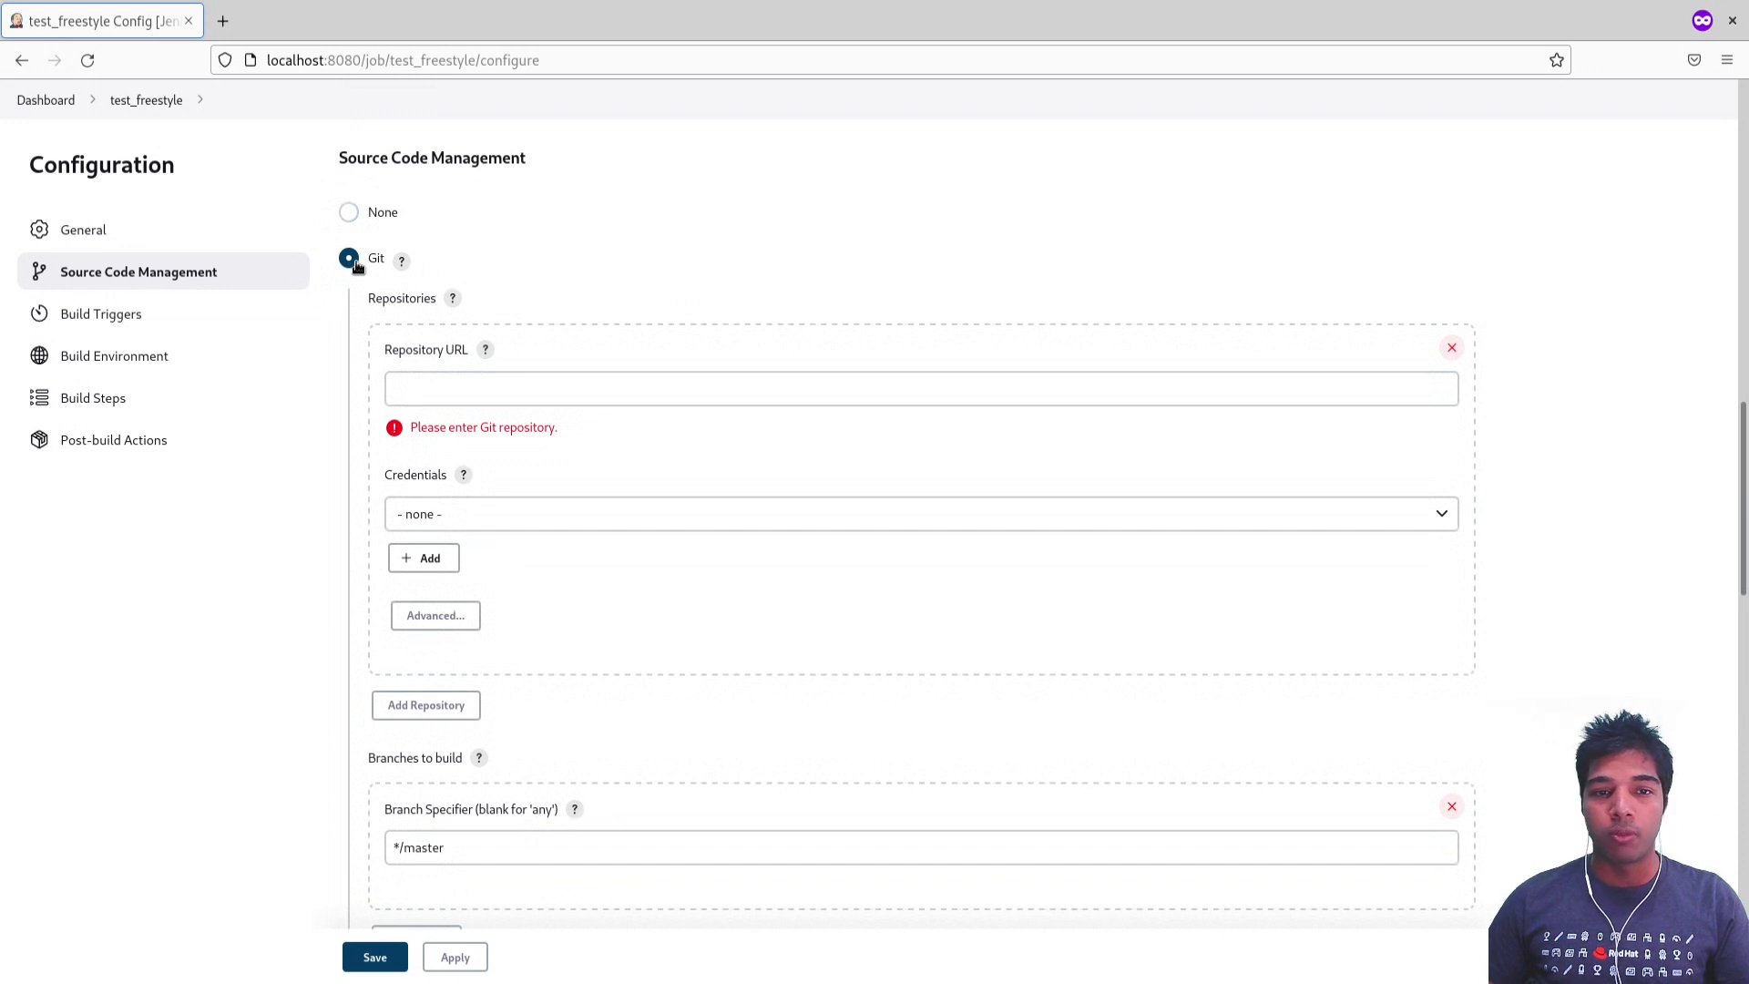
pyautogui.click(464, 387)
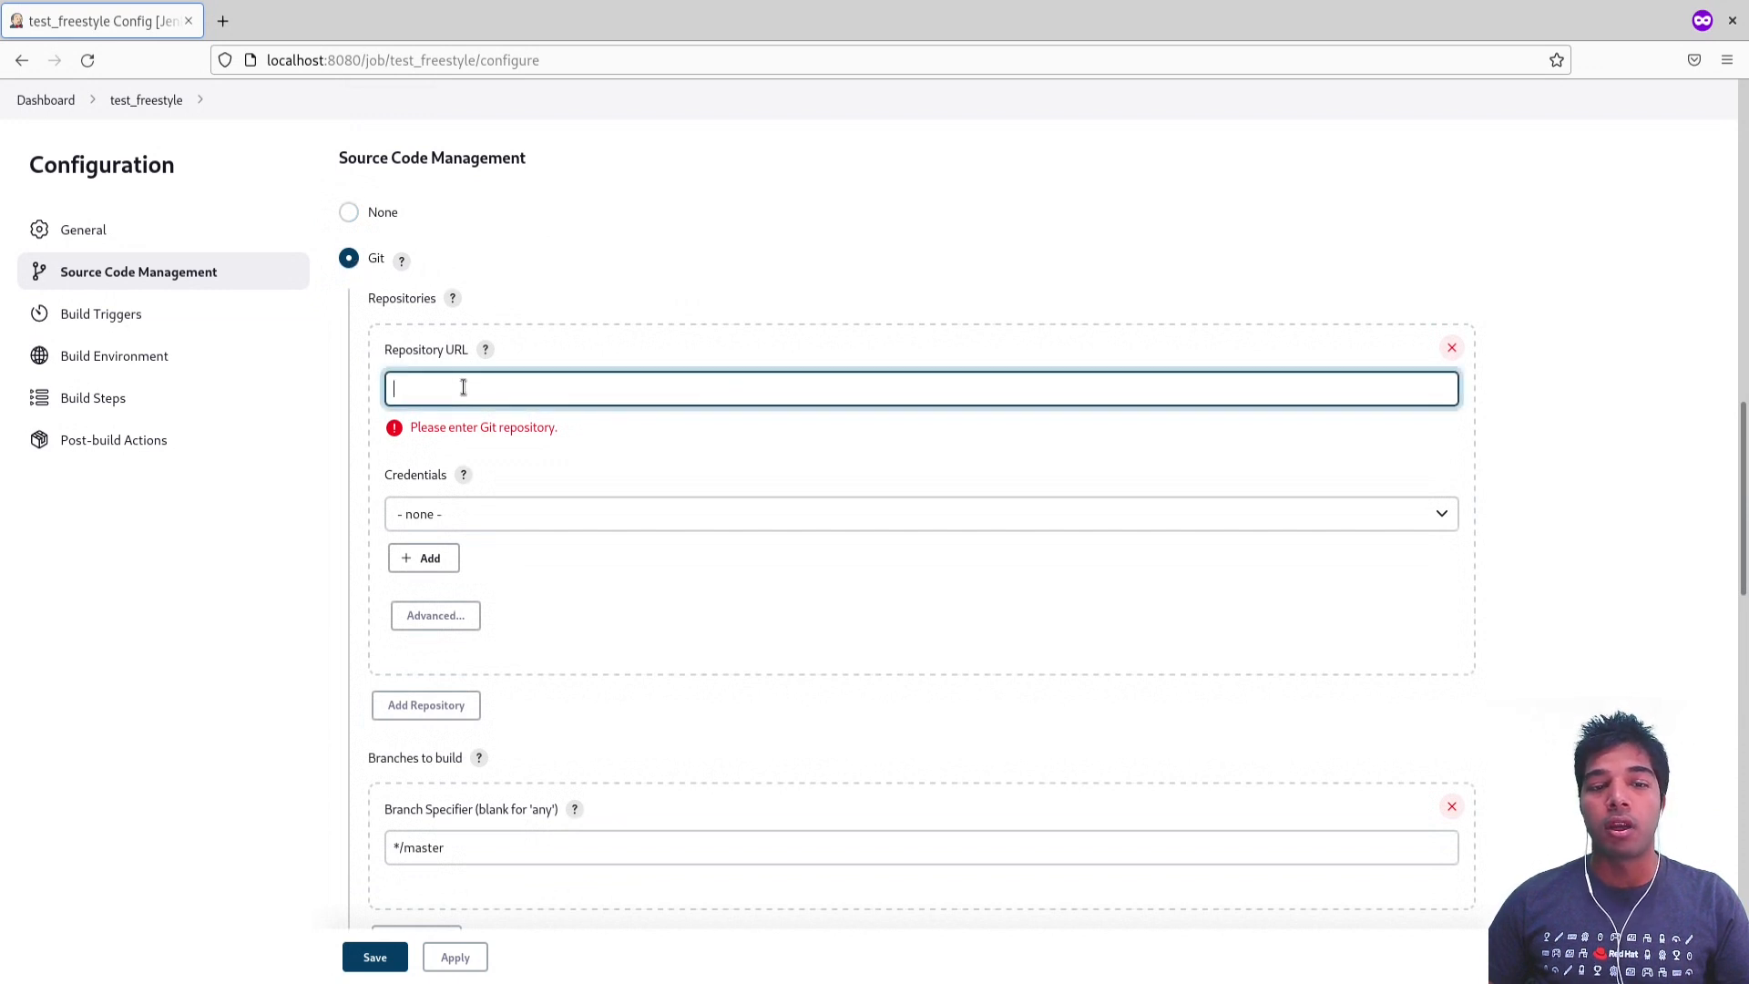
pyautogui.click(471, 516)
pyautogui.scroll(-5, 436, 634)
pyautogui.scroll(5, 447, 694)
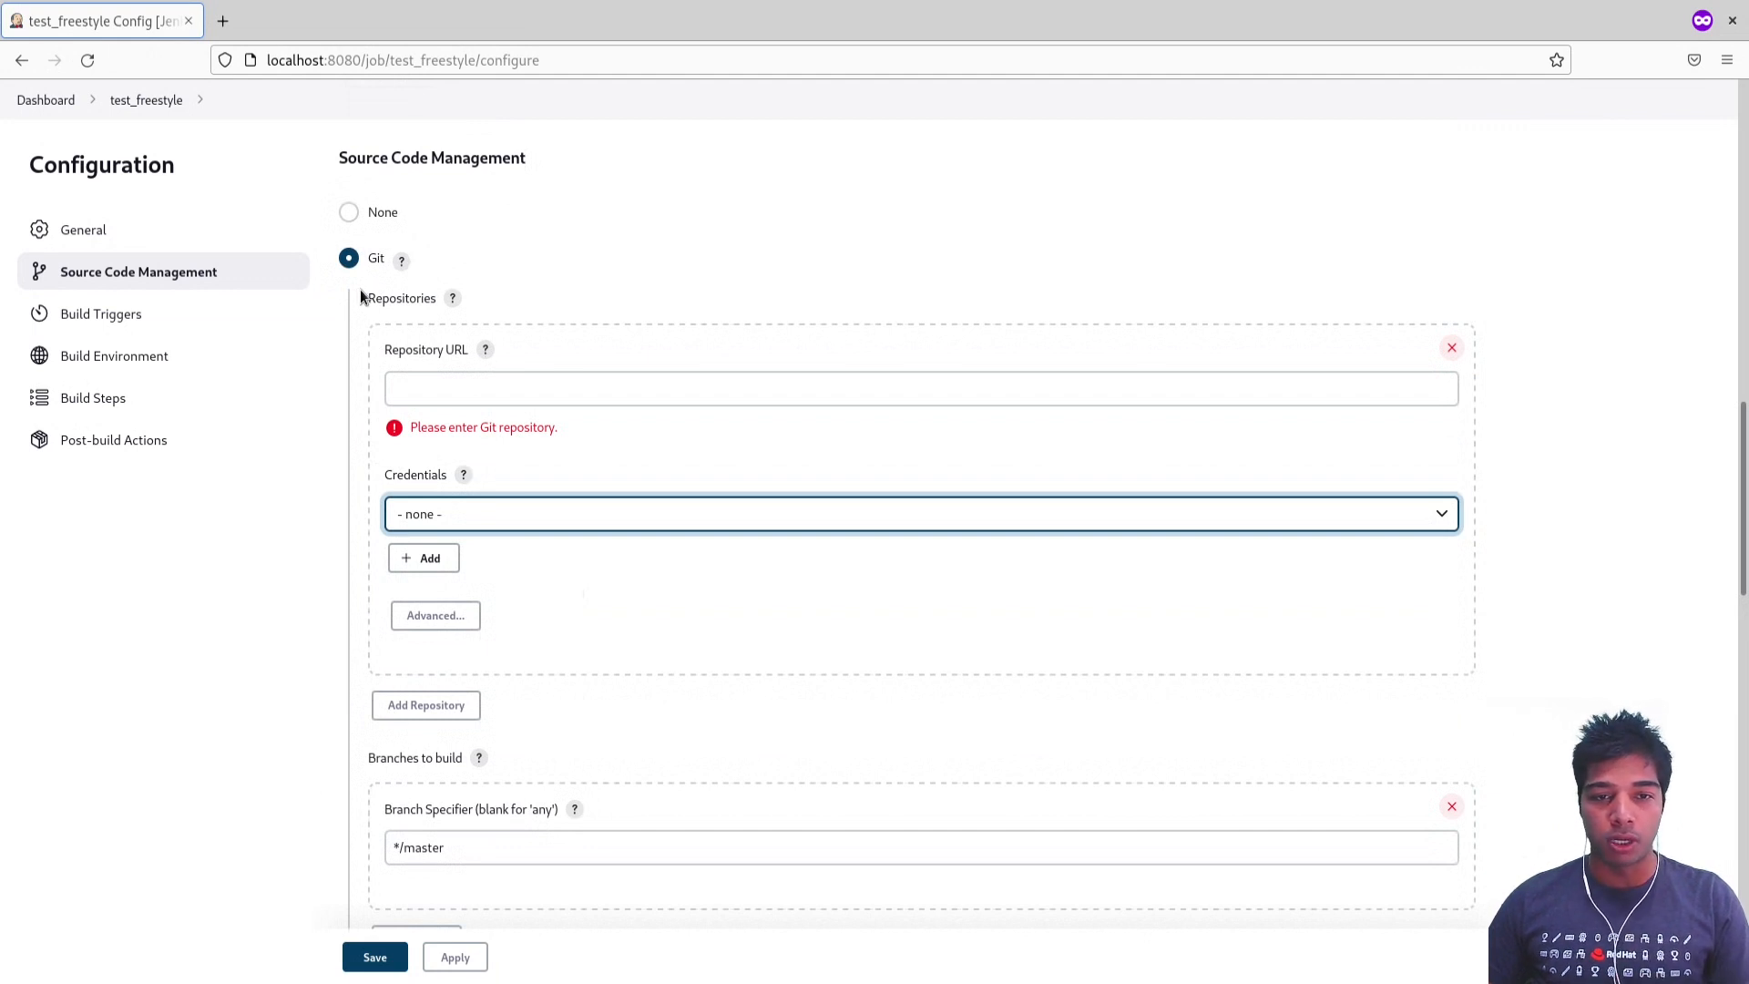
pyautogui.scroll(-5, 358, 288)
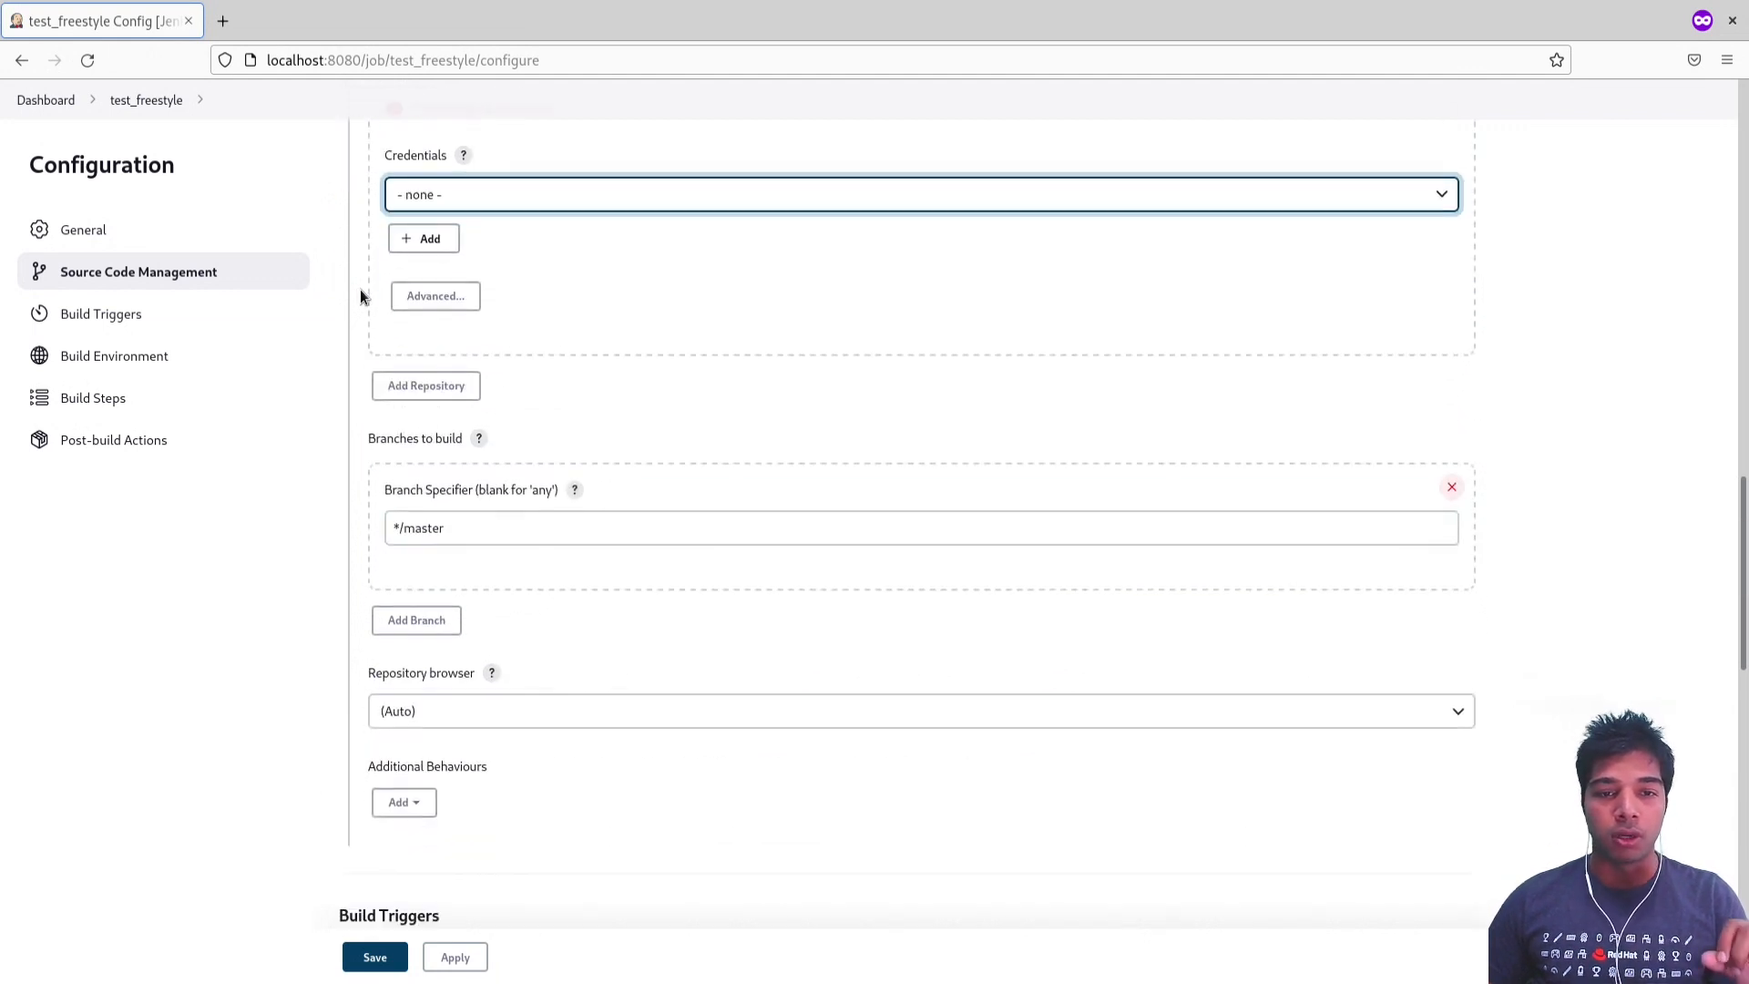
# Step: Enable the build trigger for starting builds remotely from scripts and put the cursor in its authentication token field
pyautogui.click(184, 316)
pyautogui.tripleClick(406, 162)
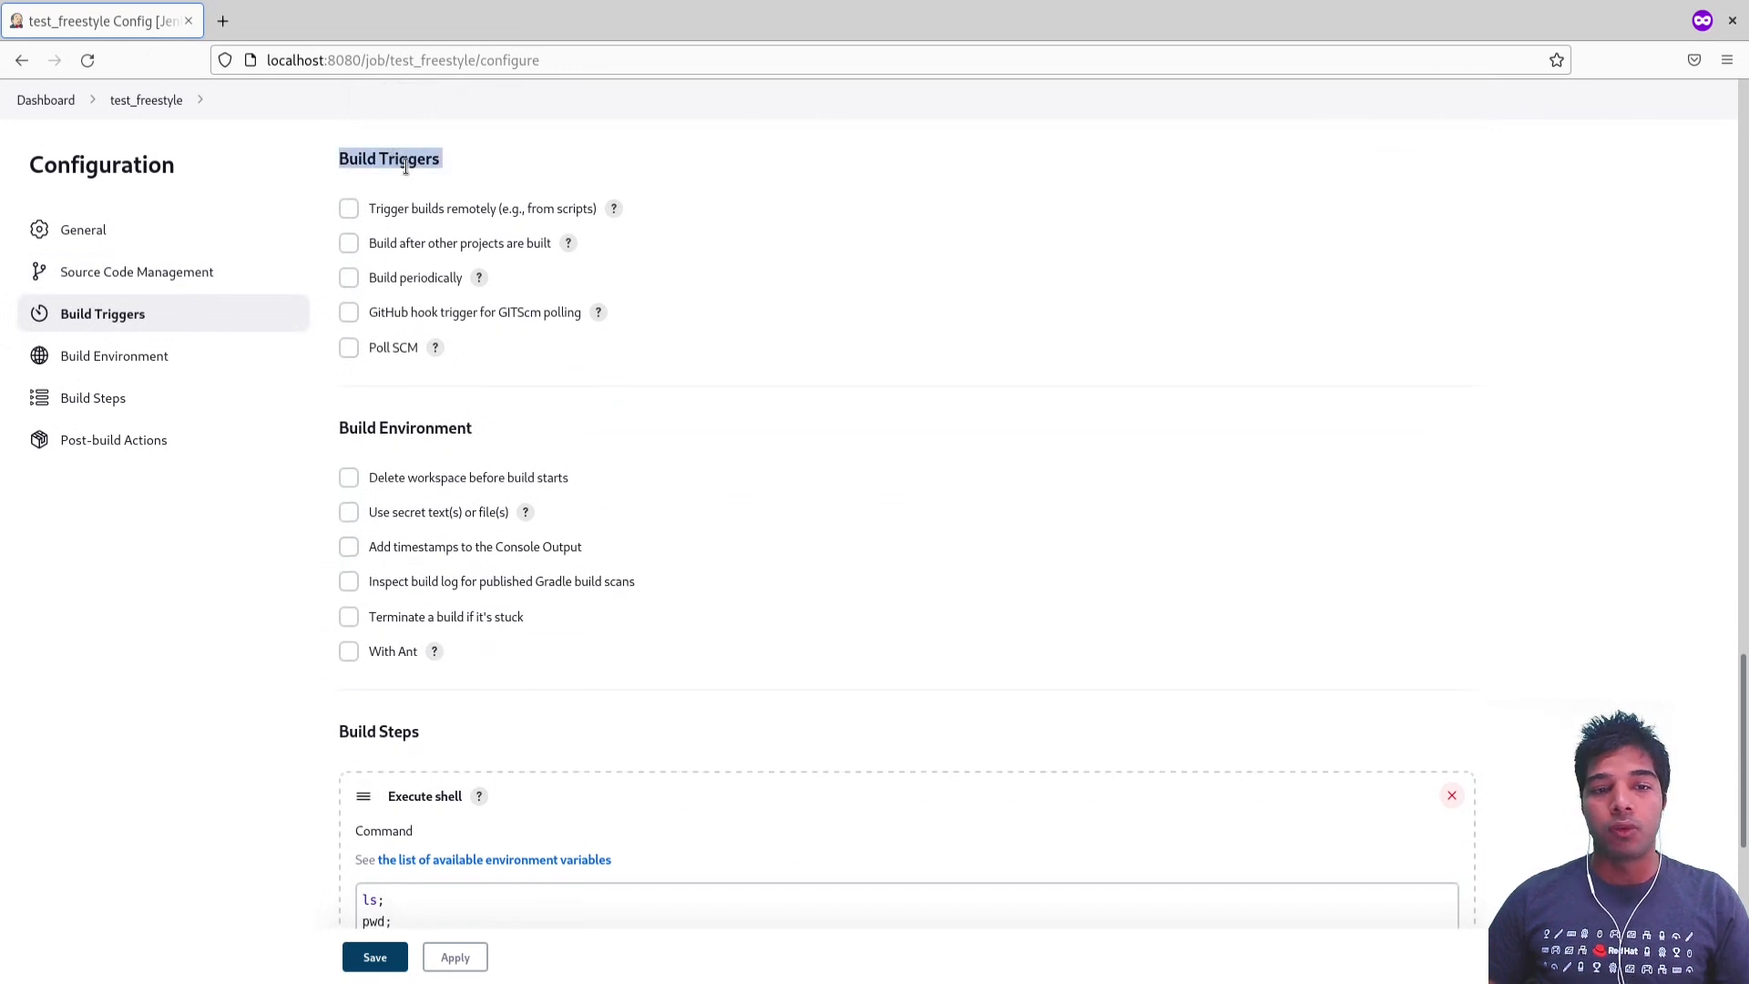
pyautogui.click(406, 166)
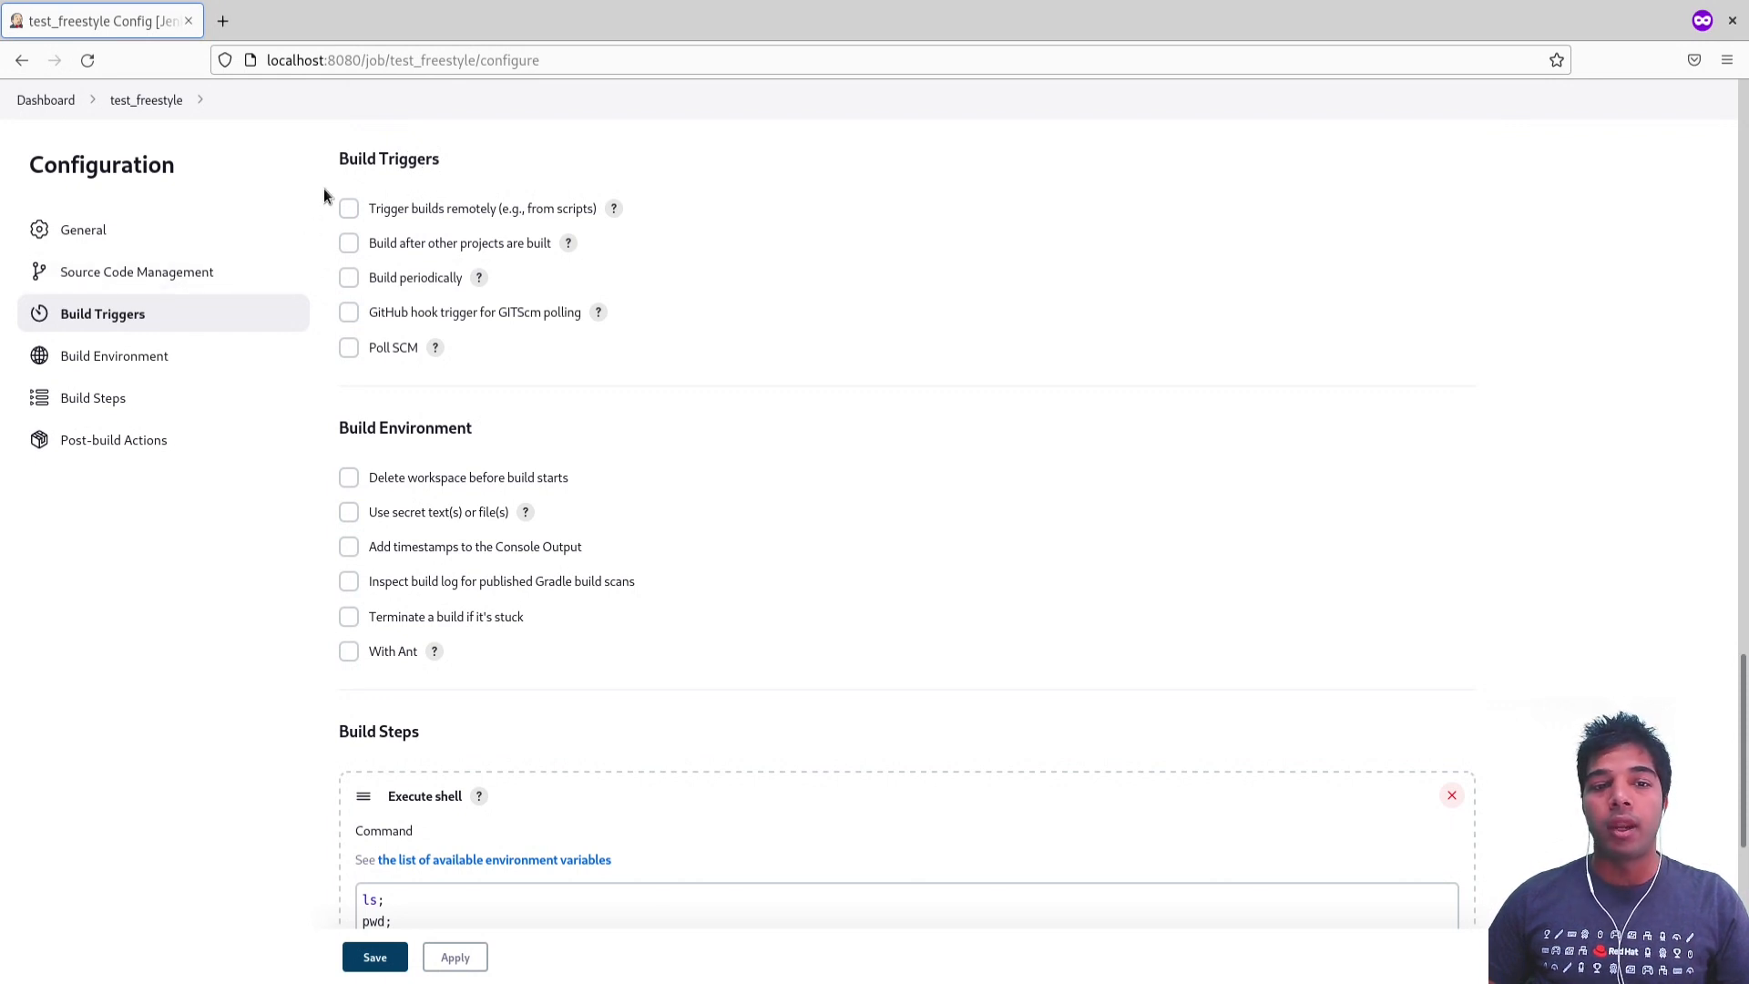
pyautogui.moveTo(324, 189); pyautogui.dragTo(616, 363)
pyautogui.click(616, 363)
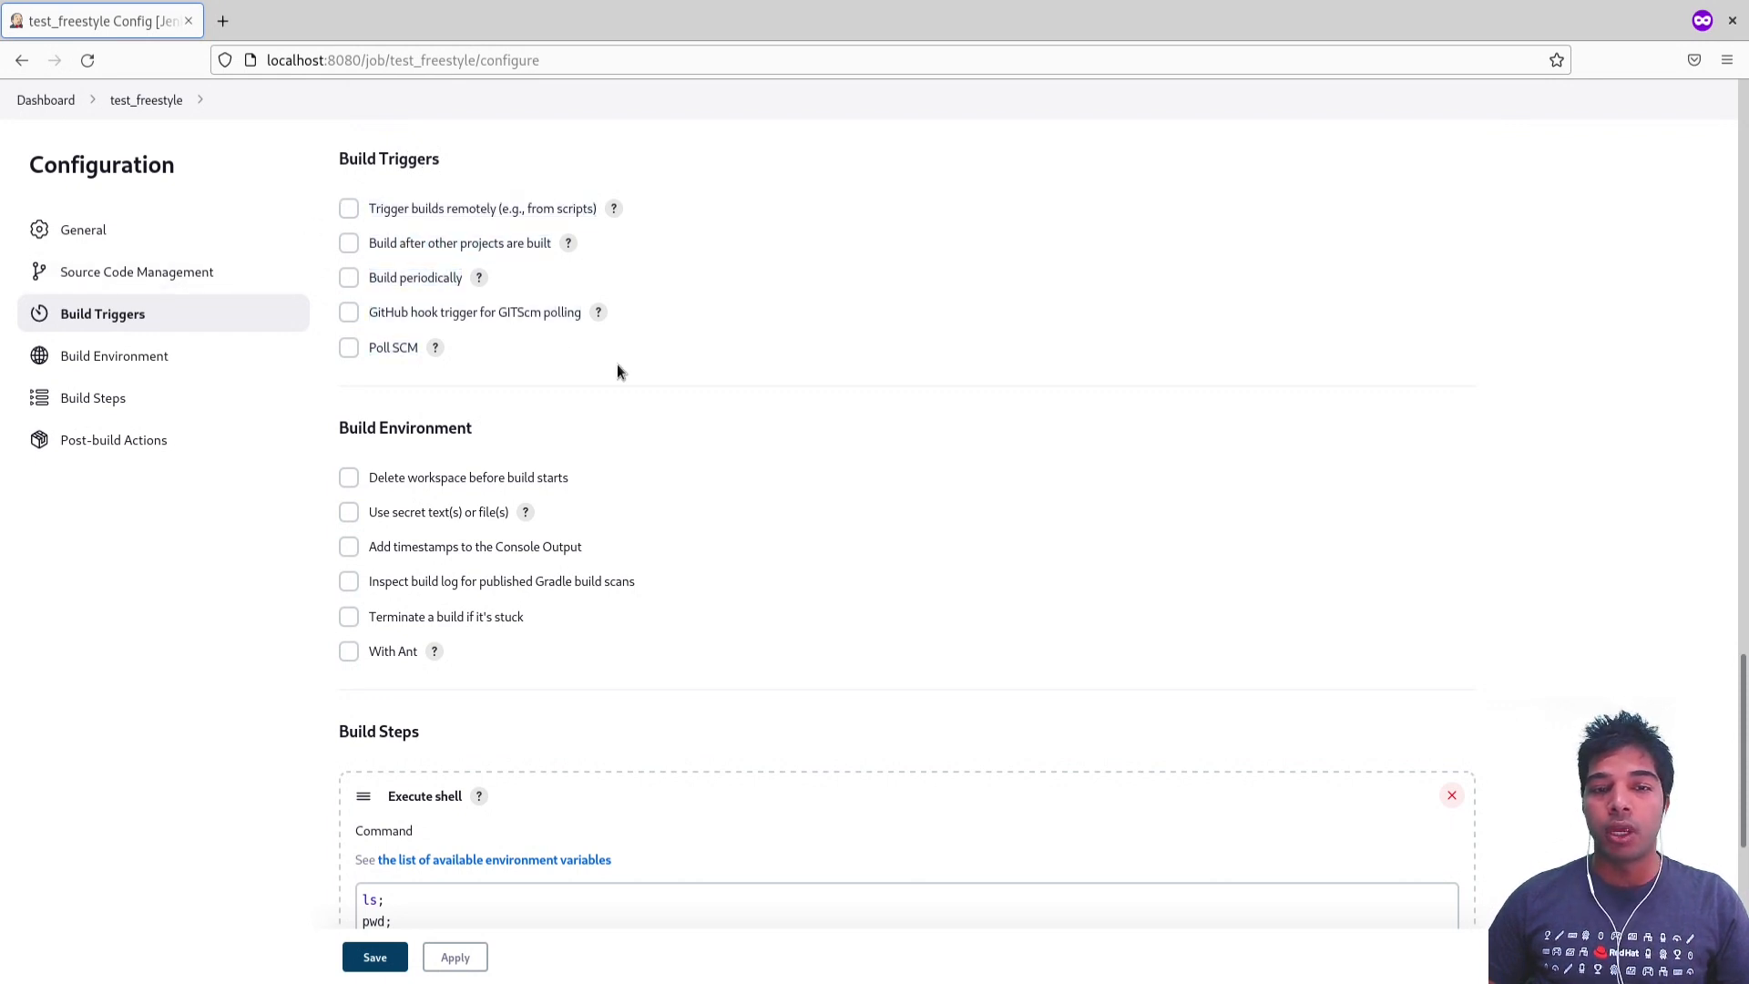
pyautogui.click(349, 209)
pyautogui.click(459, 269)
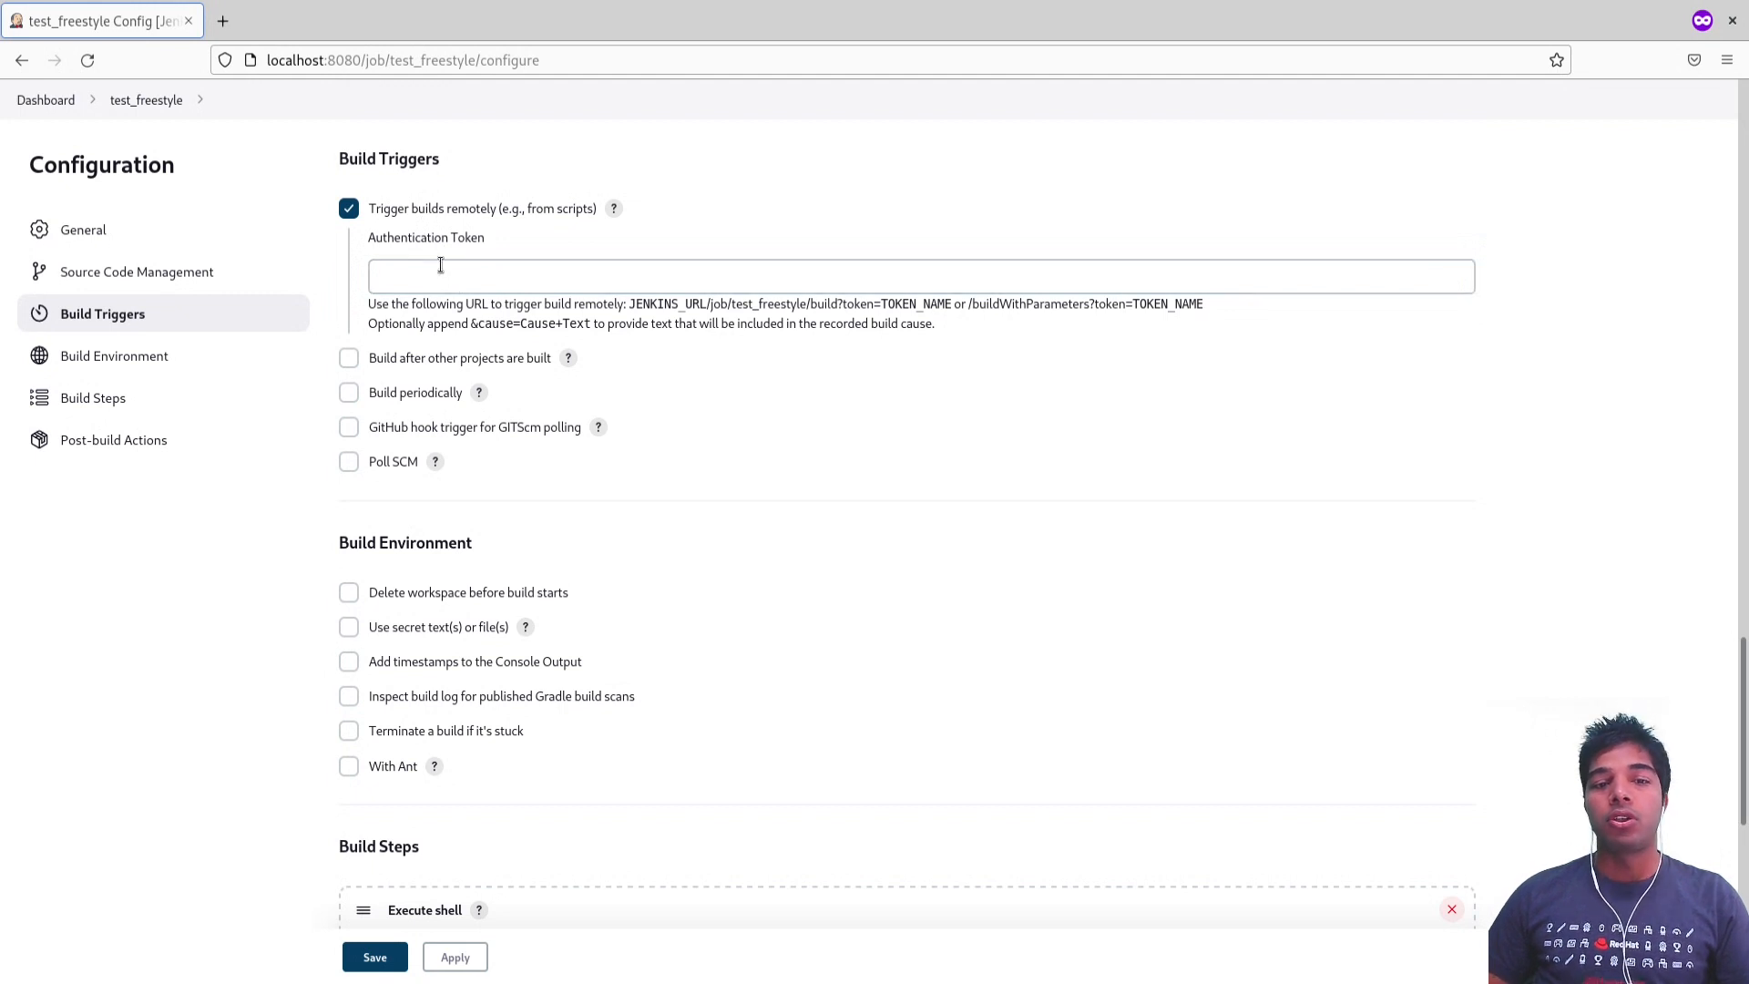
pyautogui.click(418, 273)
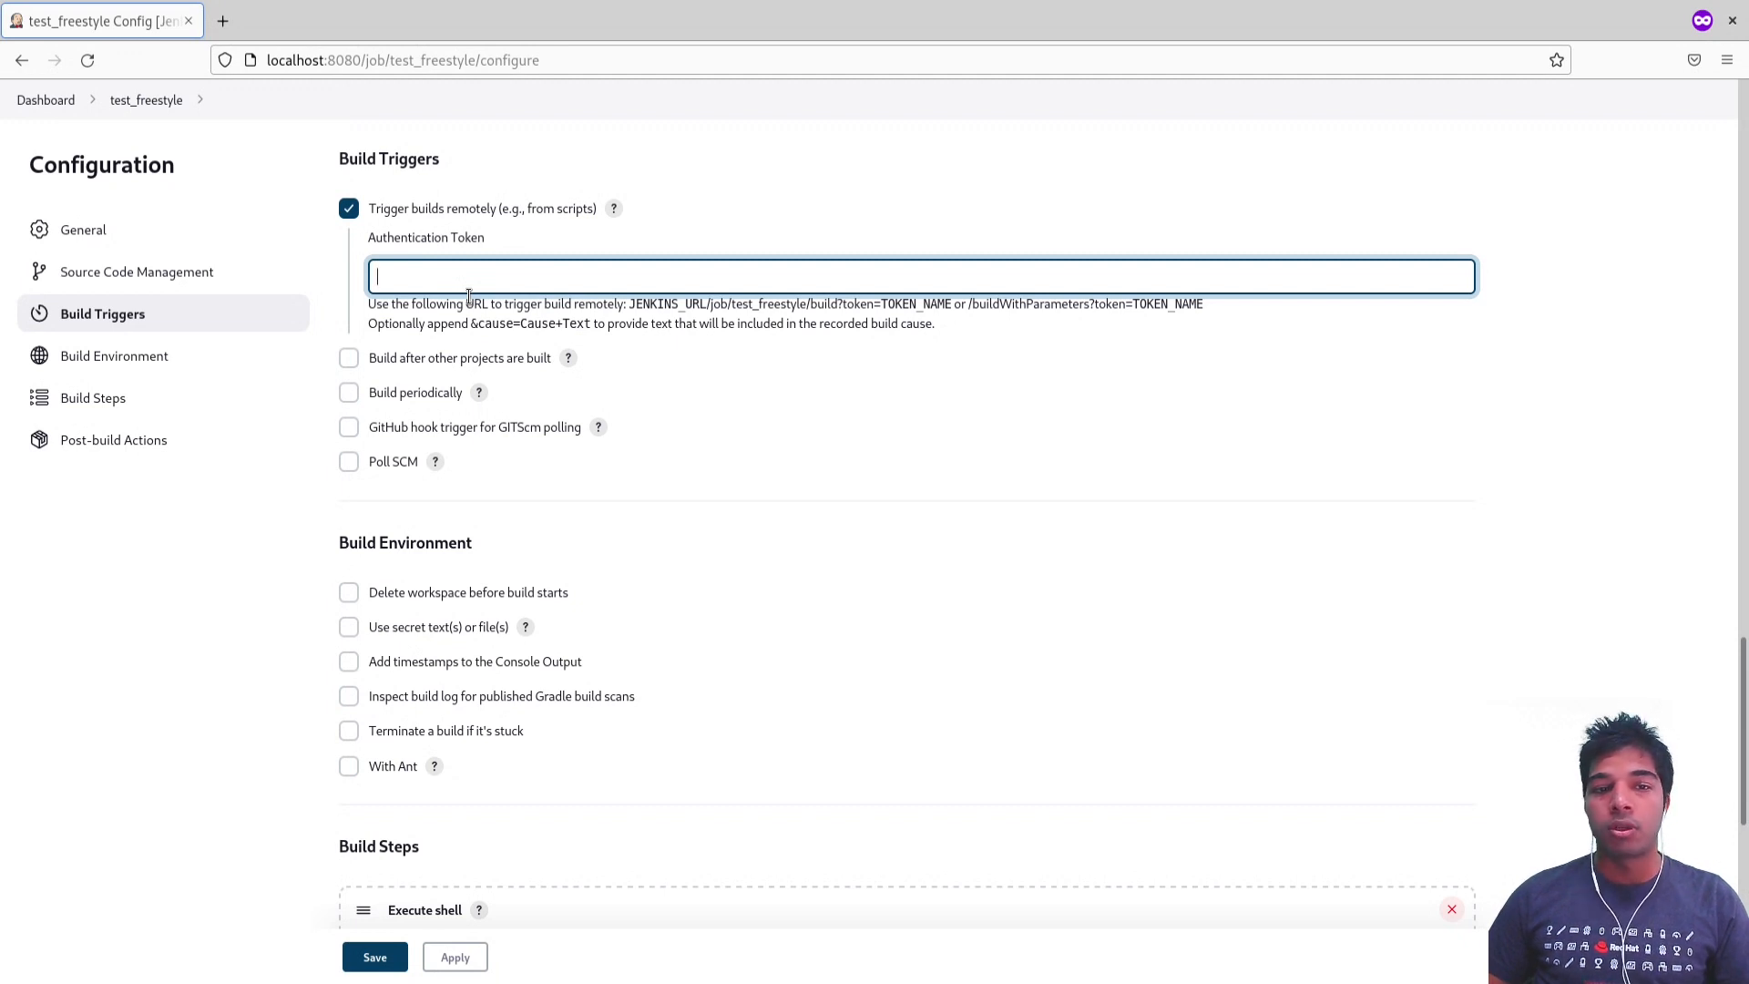
# Step: Enable the Build after other projects are built and Build periodically triggers
pyautogui.click(367, 360)
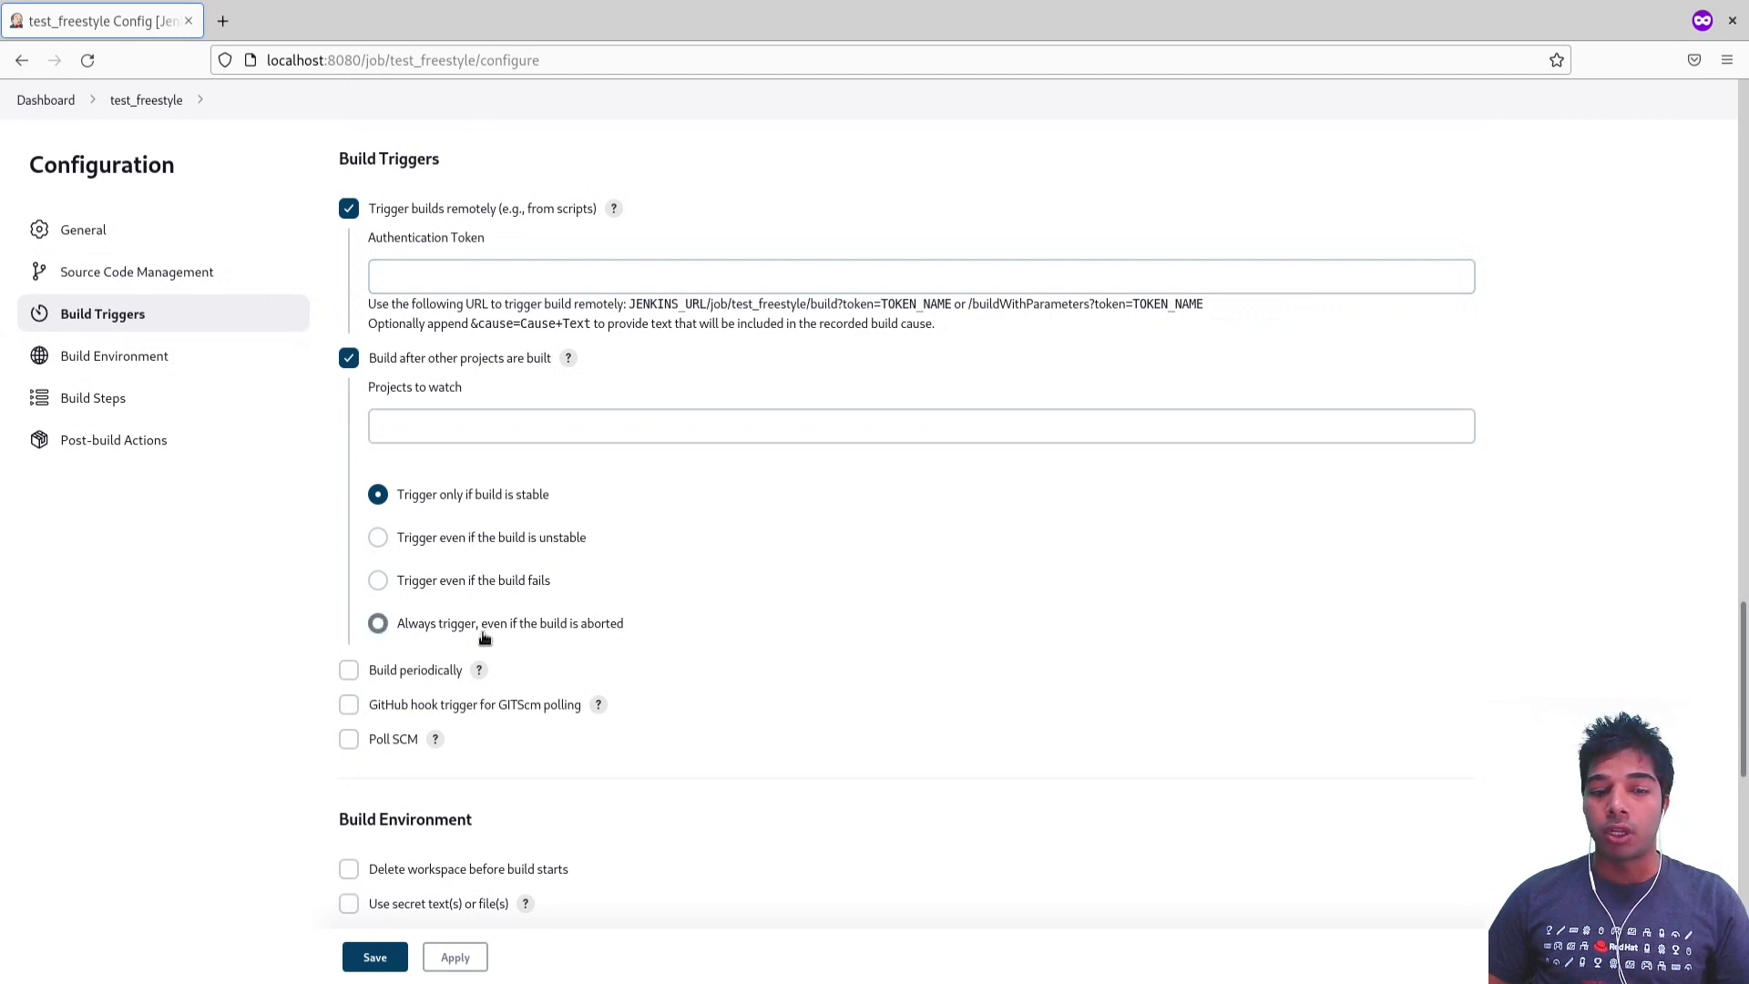
pyautogui.scroll(-3, 365, 547)
pyautogui.click(350, 458)
pyautogui.click(398, 516)
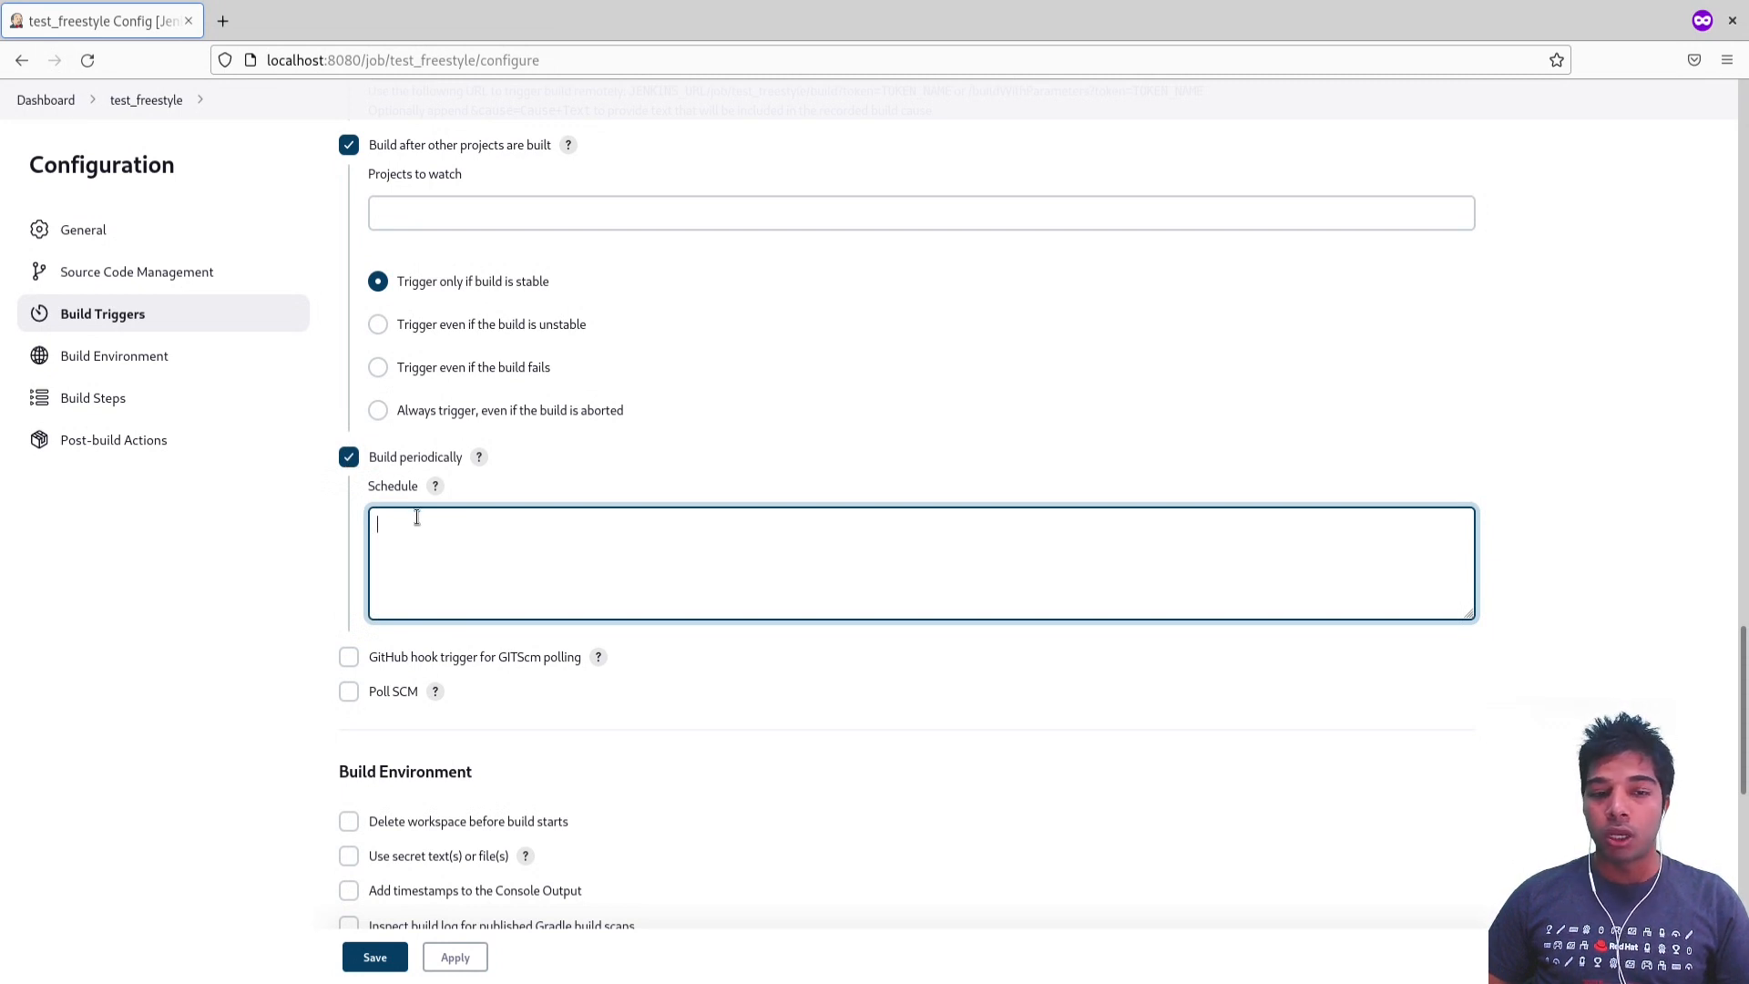
# Step: Enable the GitHub hook trigger for GITScm polling and the Poll SCM trigger, and place the cursor in the polling schedule
pyautogui.scroll(-2, 405, 517)
pyautogui.click(357, 553)
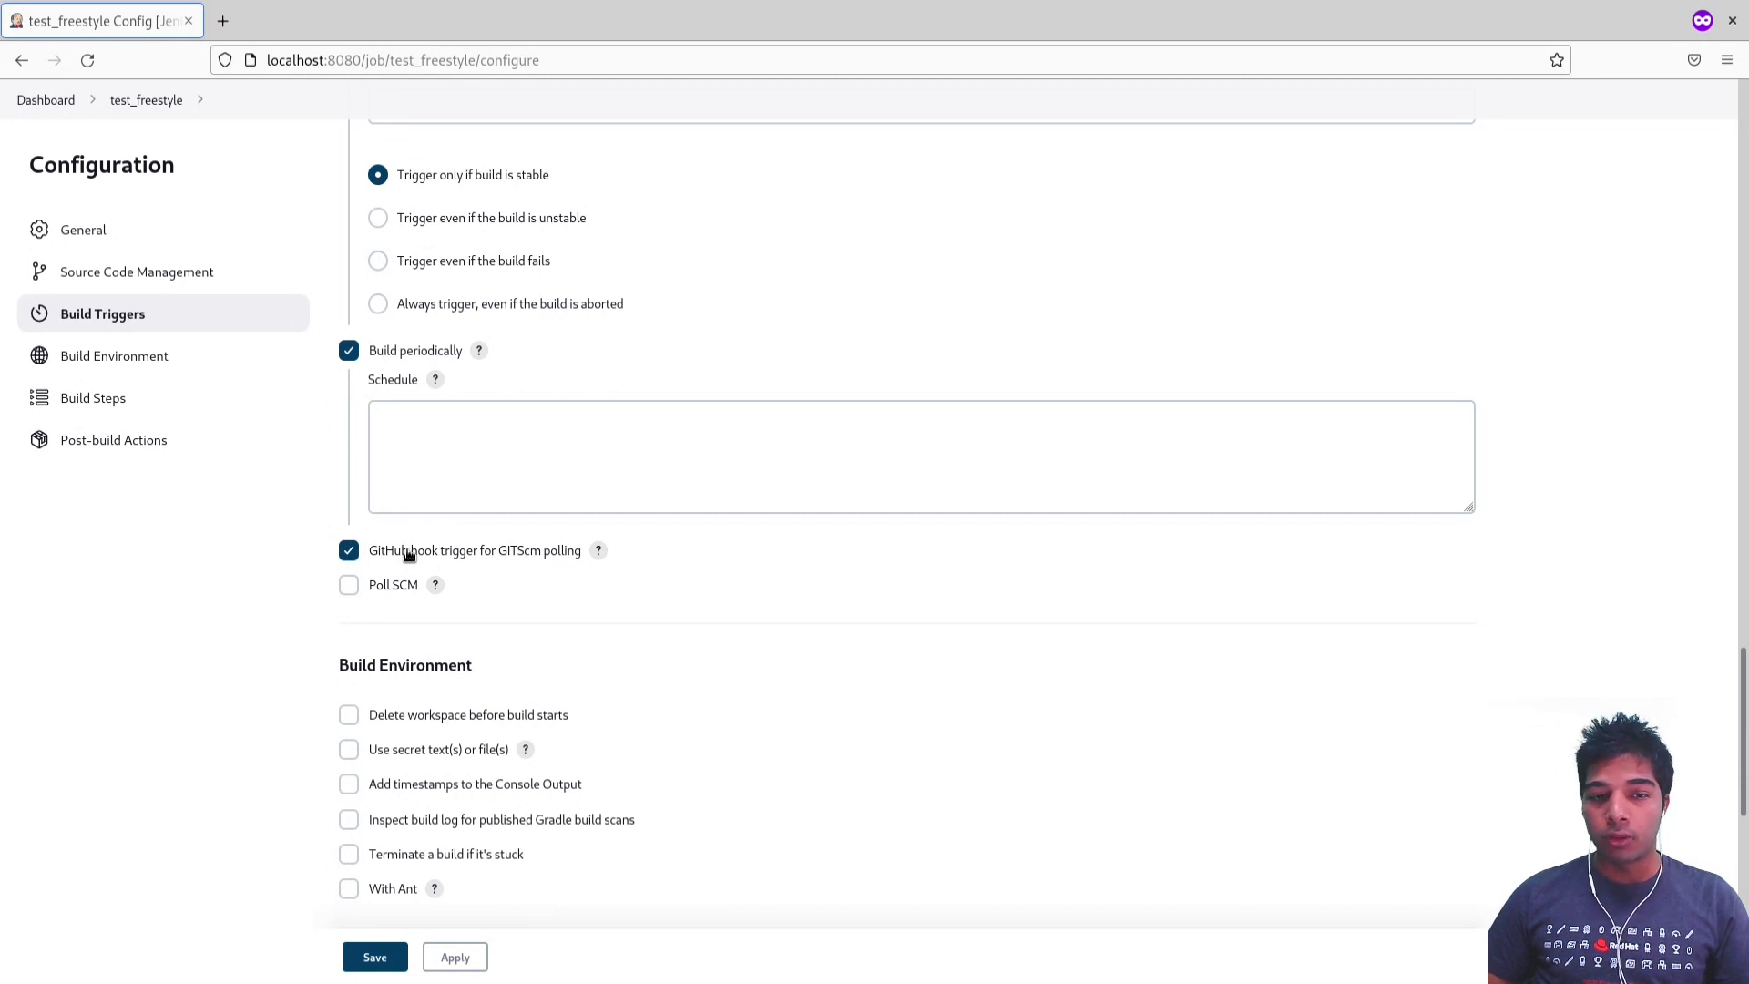
pyautogui.click(349, 584)
pyautogui.scroll(-2, 351, 588)
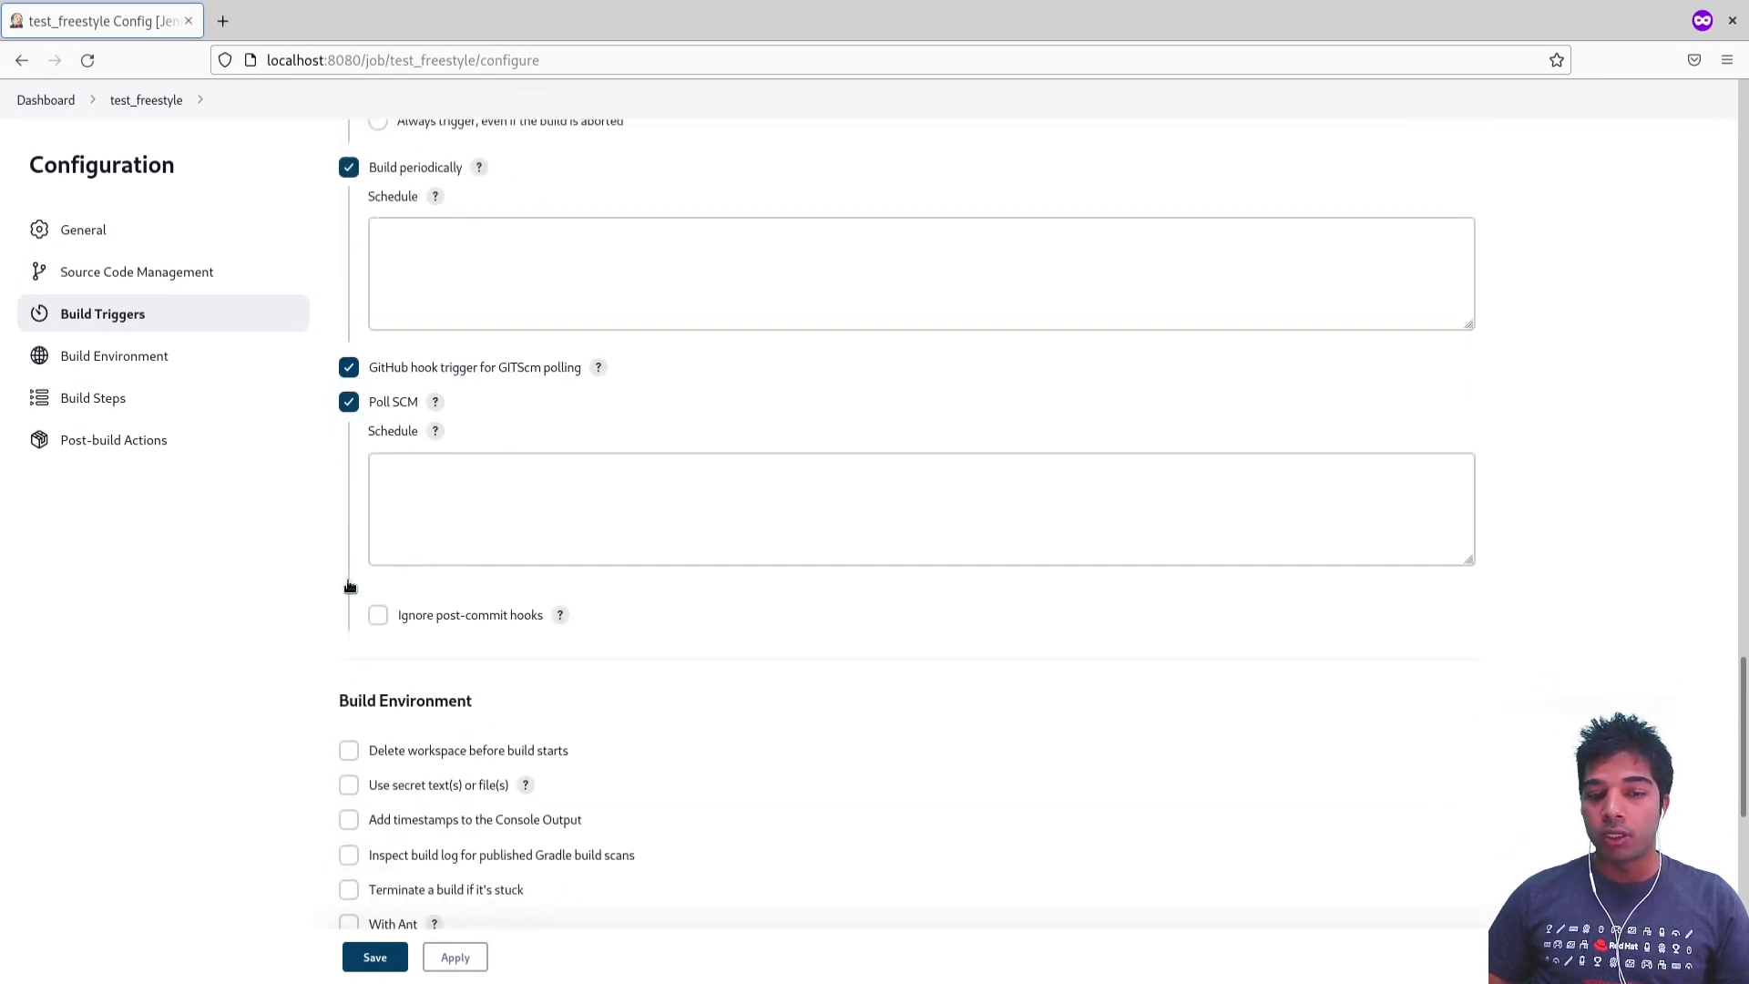
pyautogui.click(392, 492)
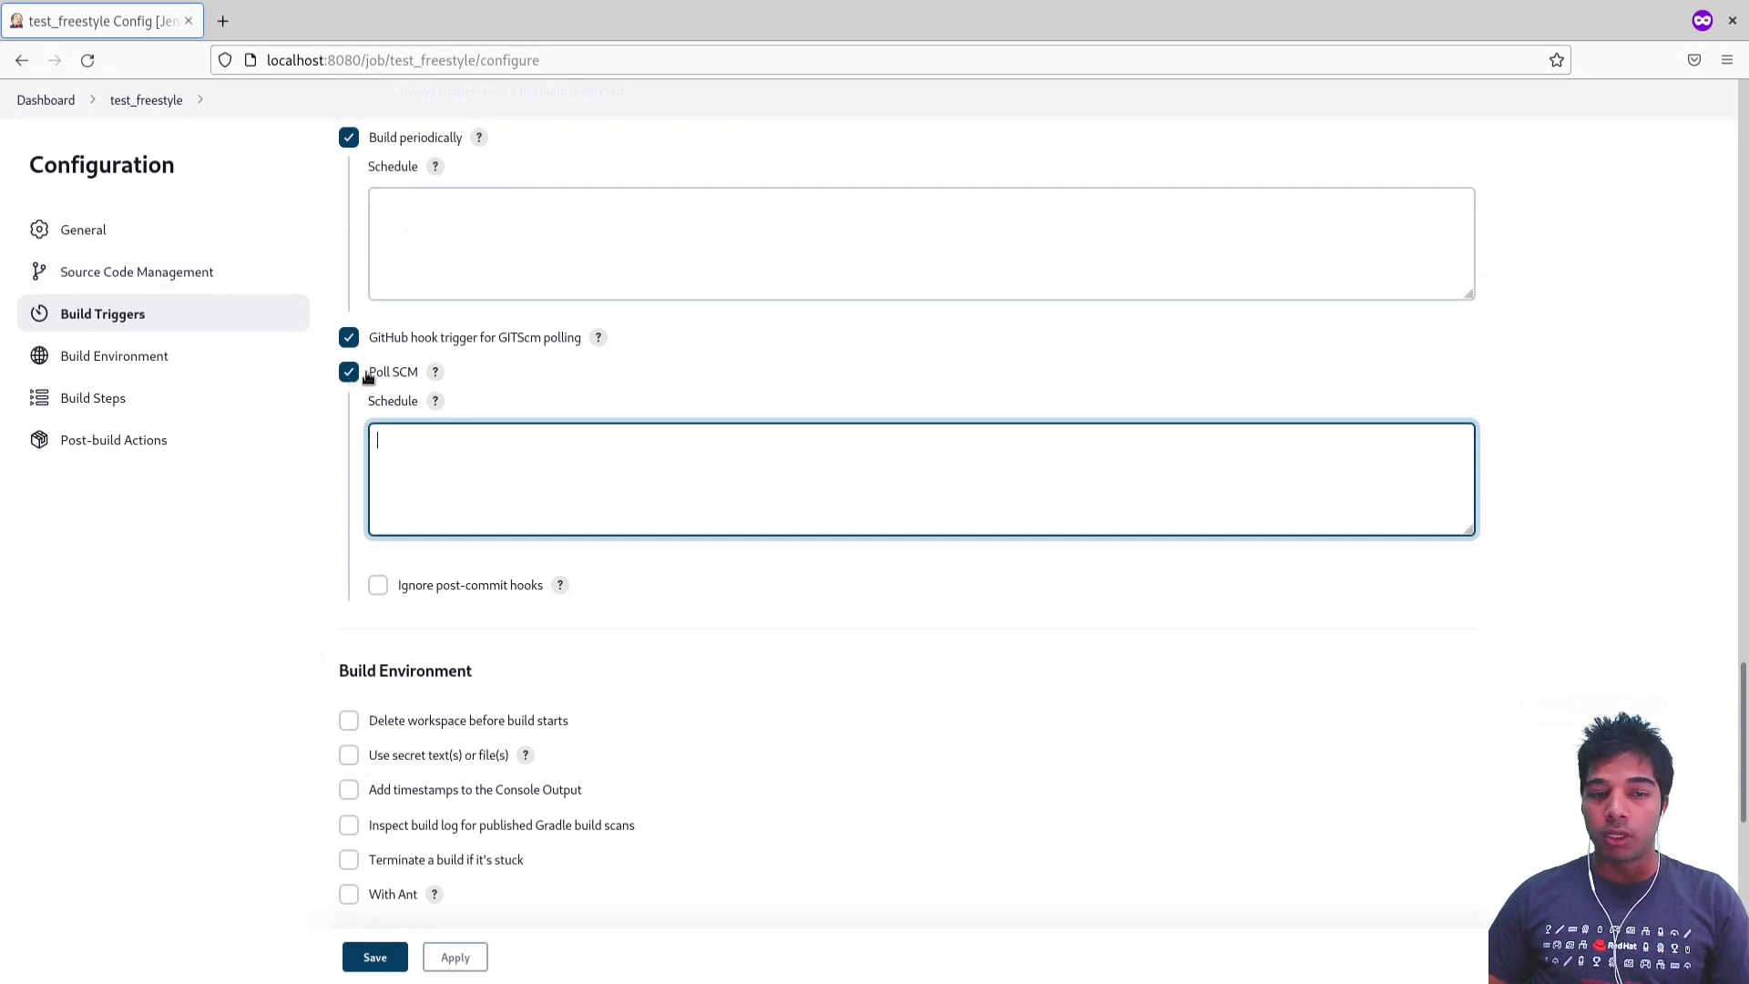
# Step: Look over the Build Environment options, then remove the existing Execute shell build step
pyautogui.click(211, 355)
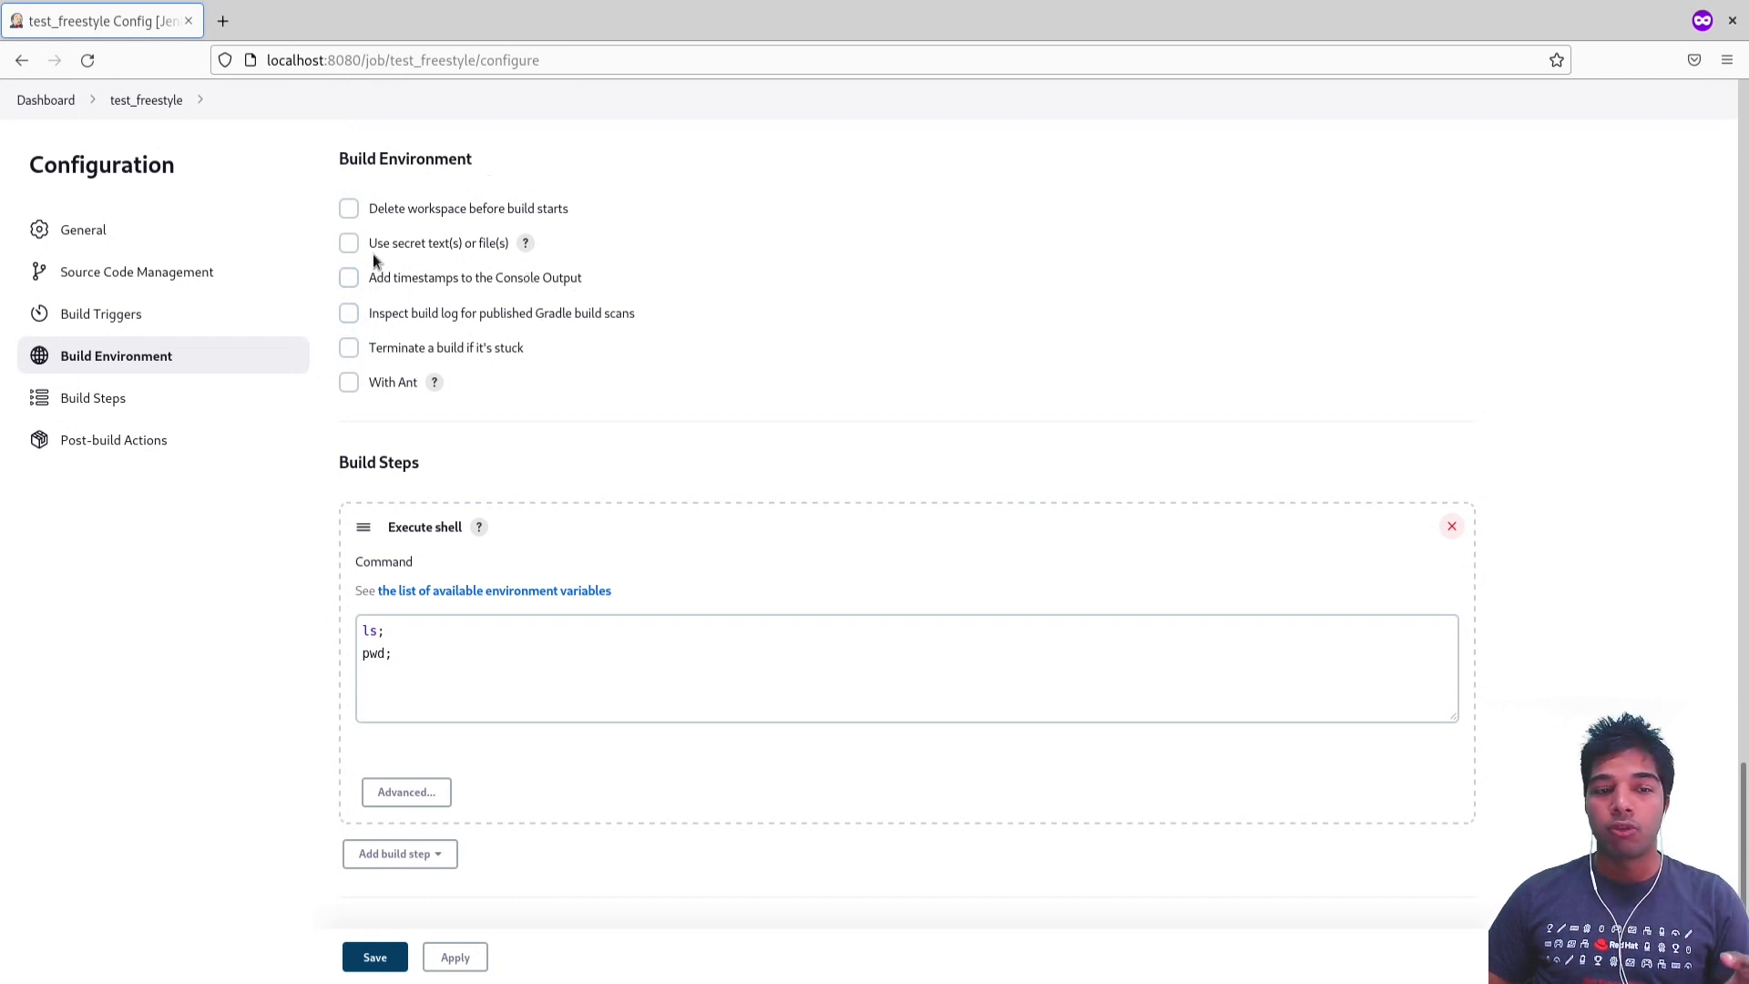
pyautogui.click(194, 403)
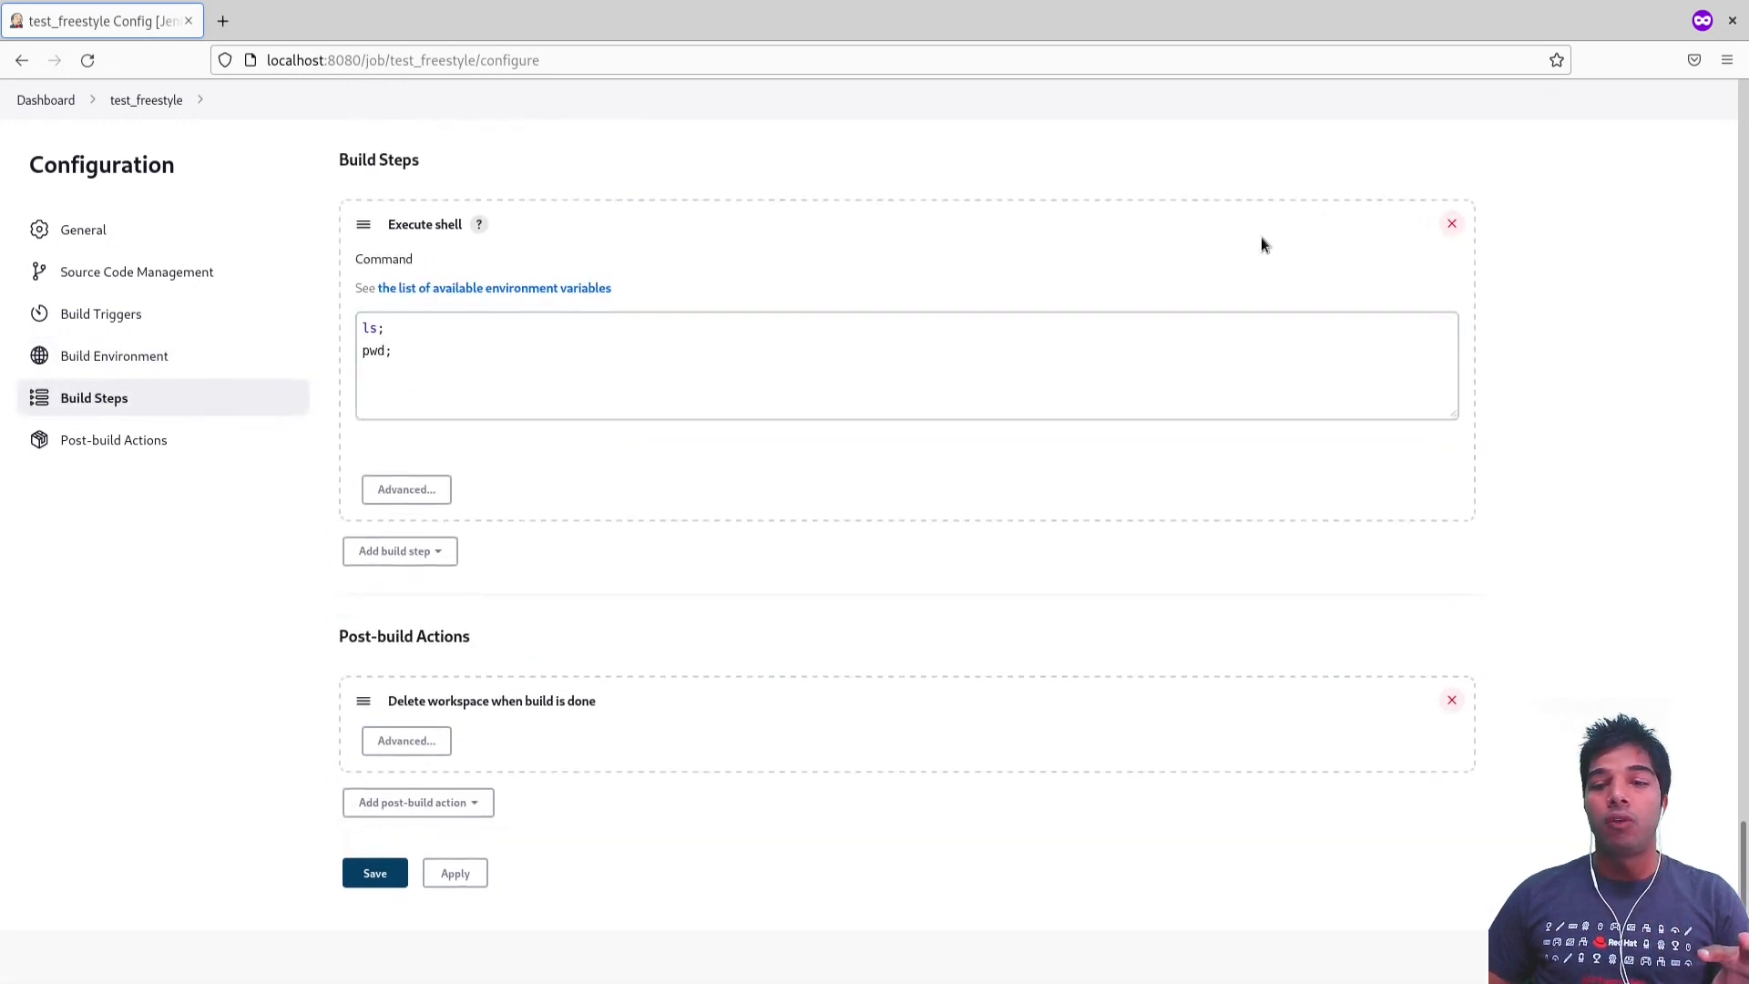
pyautogui.click(1451, 224)
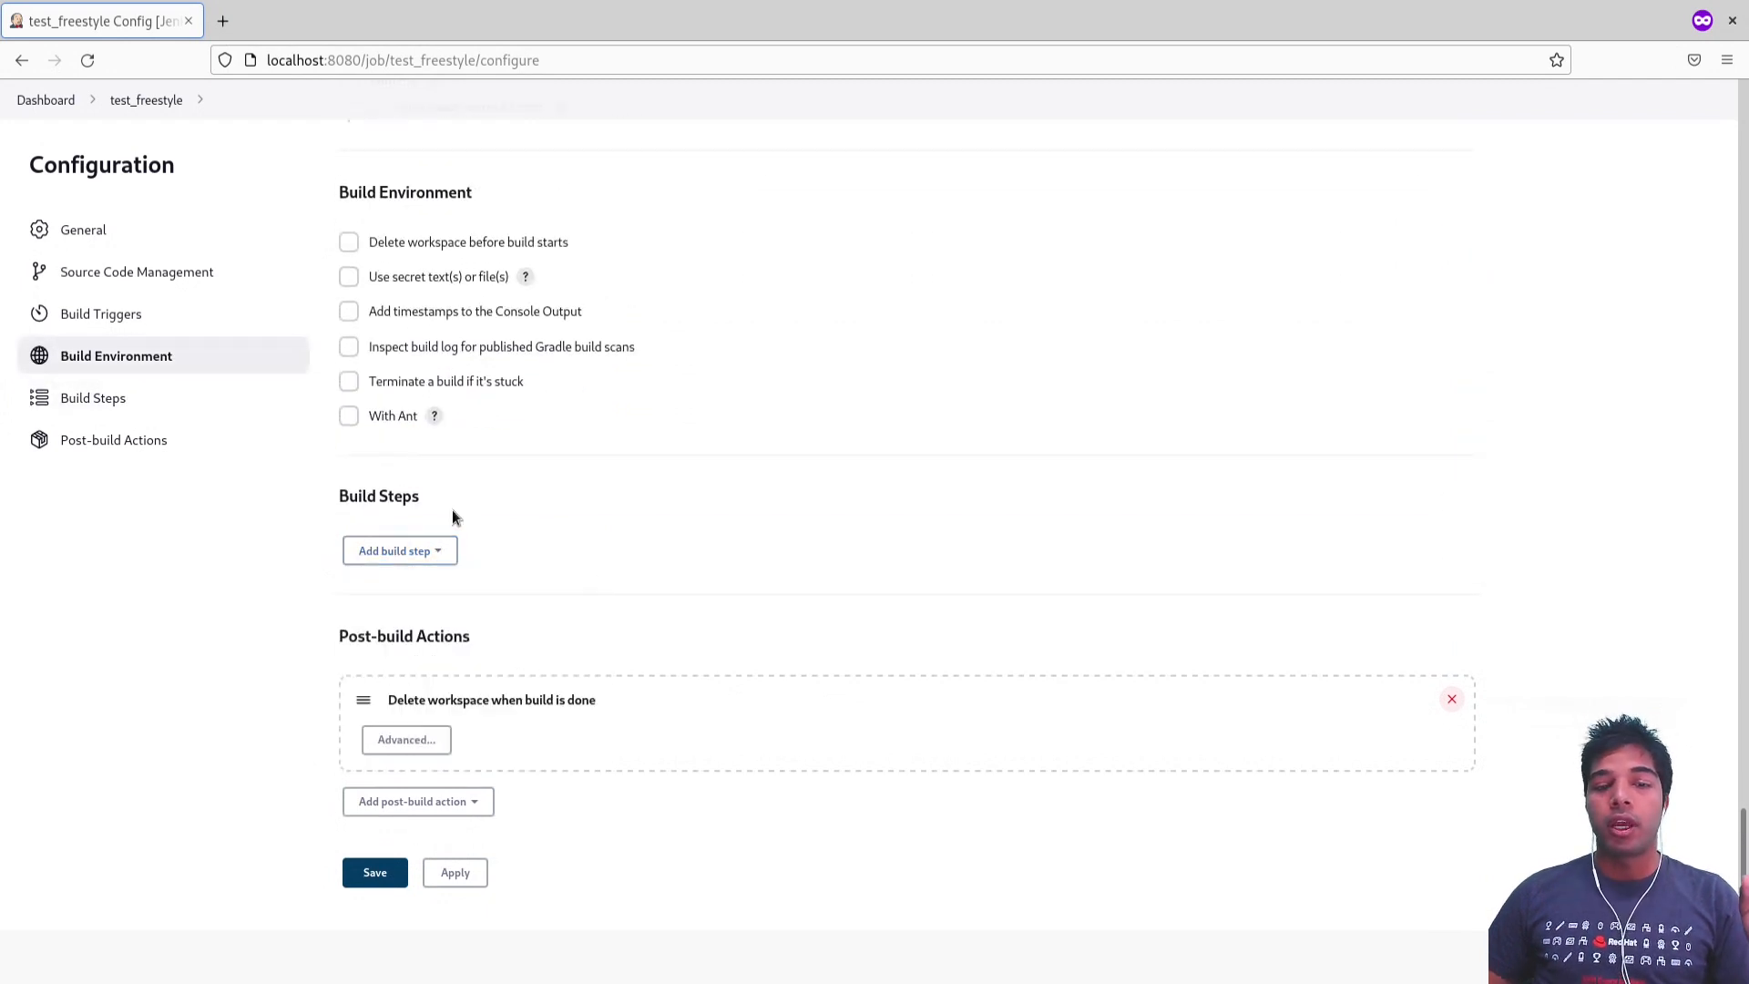
# Step: Try an Execute Windows batch command build step and remove it again
pyautogui.tripleClick(397, 503)
pyautogui.click(440, 555)
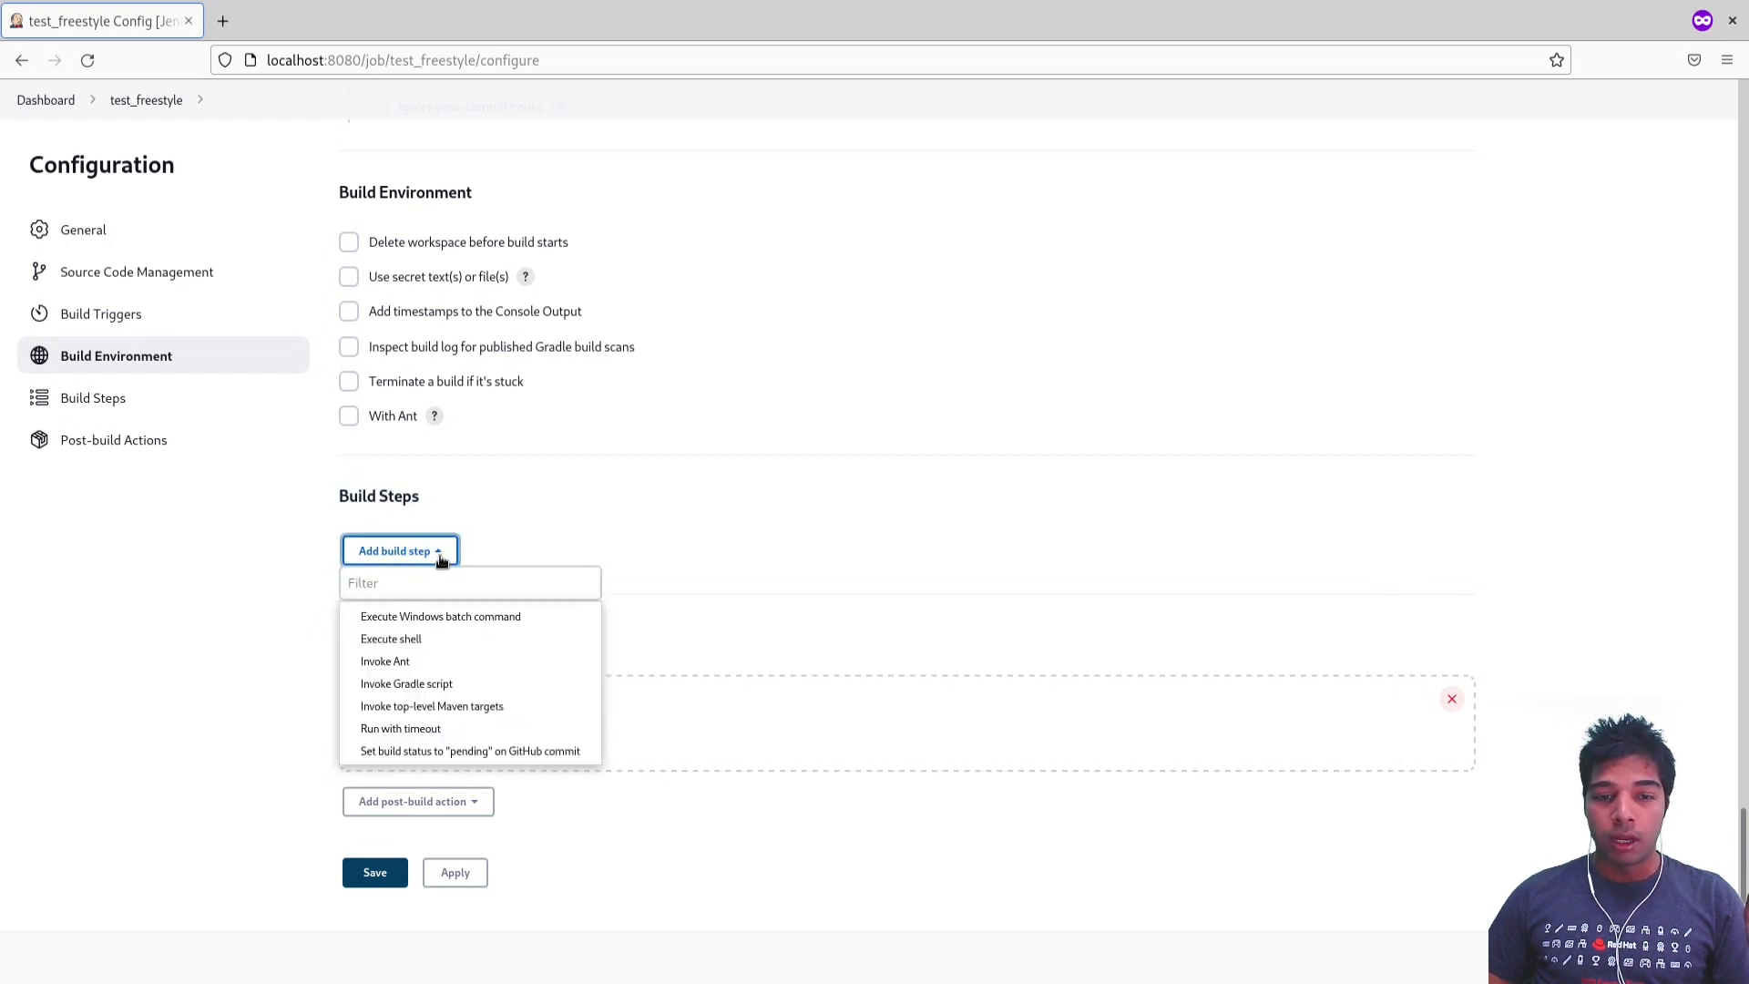
pyautogui.click(432, 622)
pyautogui.click(500, 674)
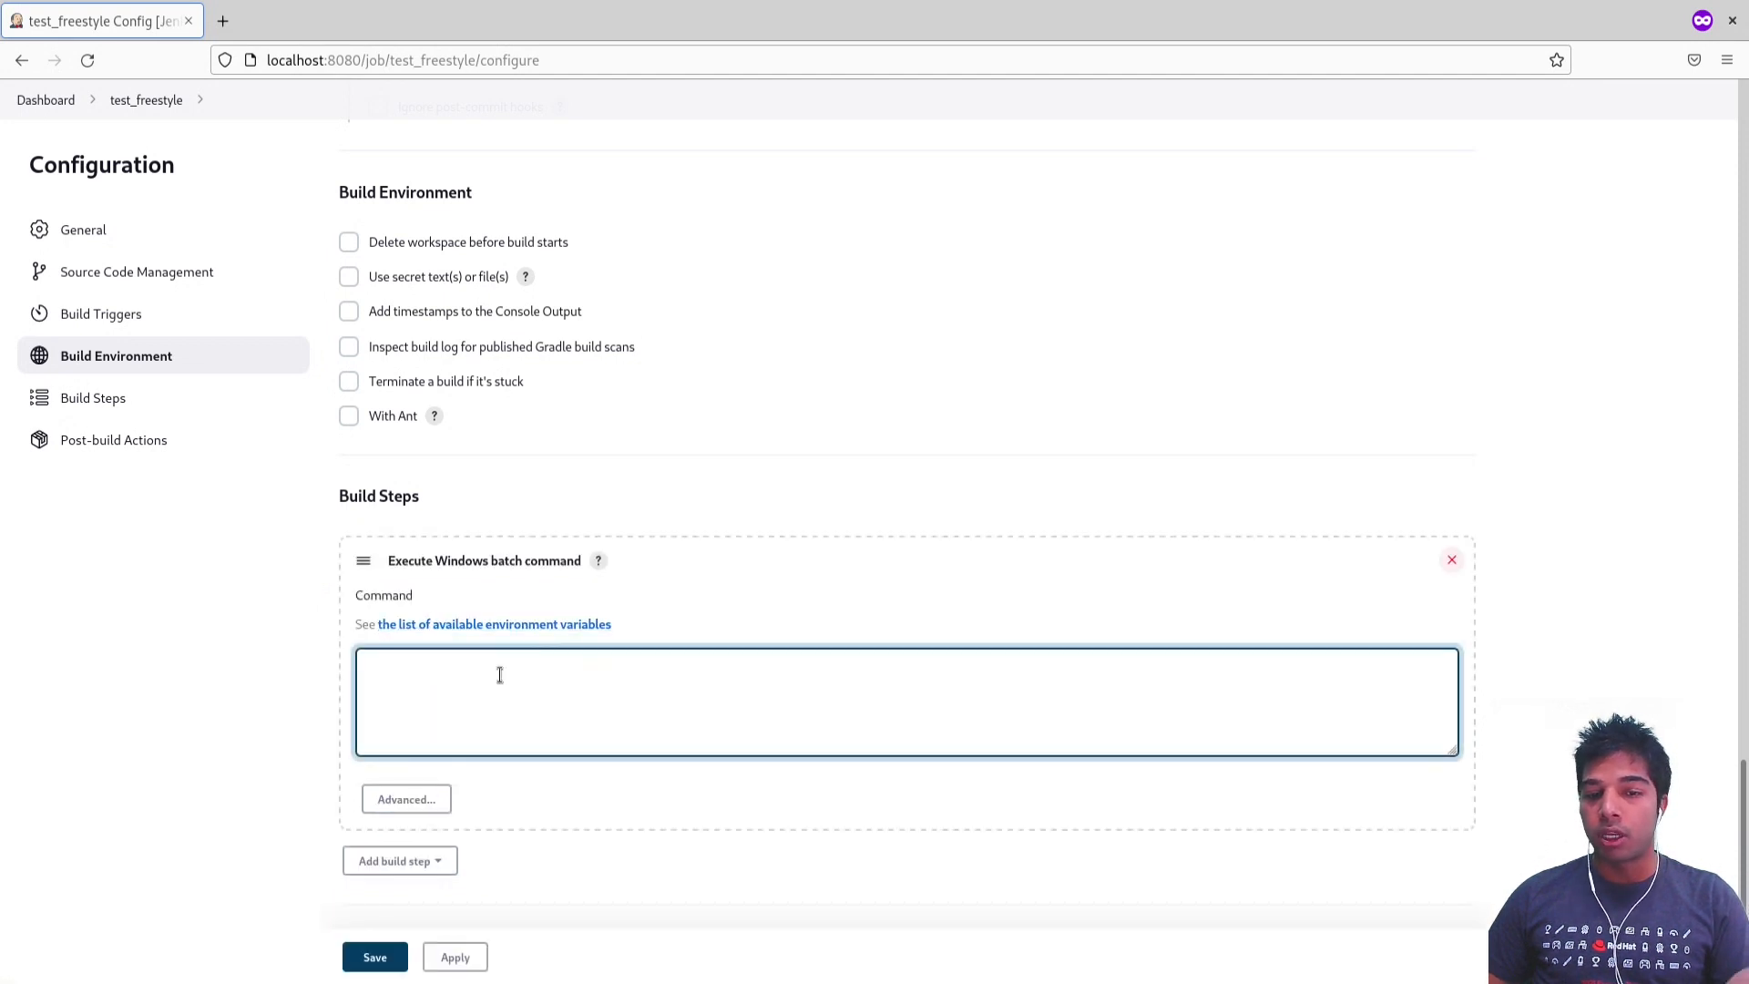
pyautogui.click(1452, 559)
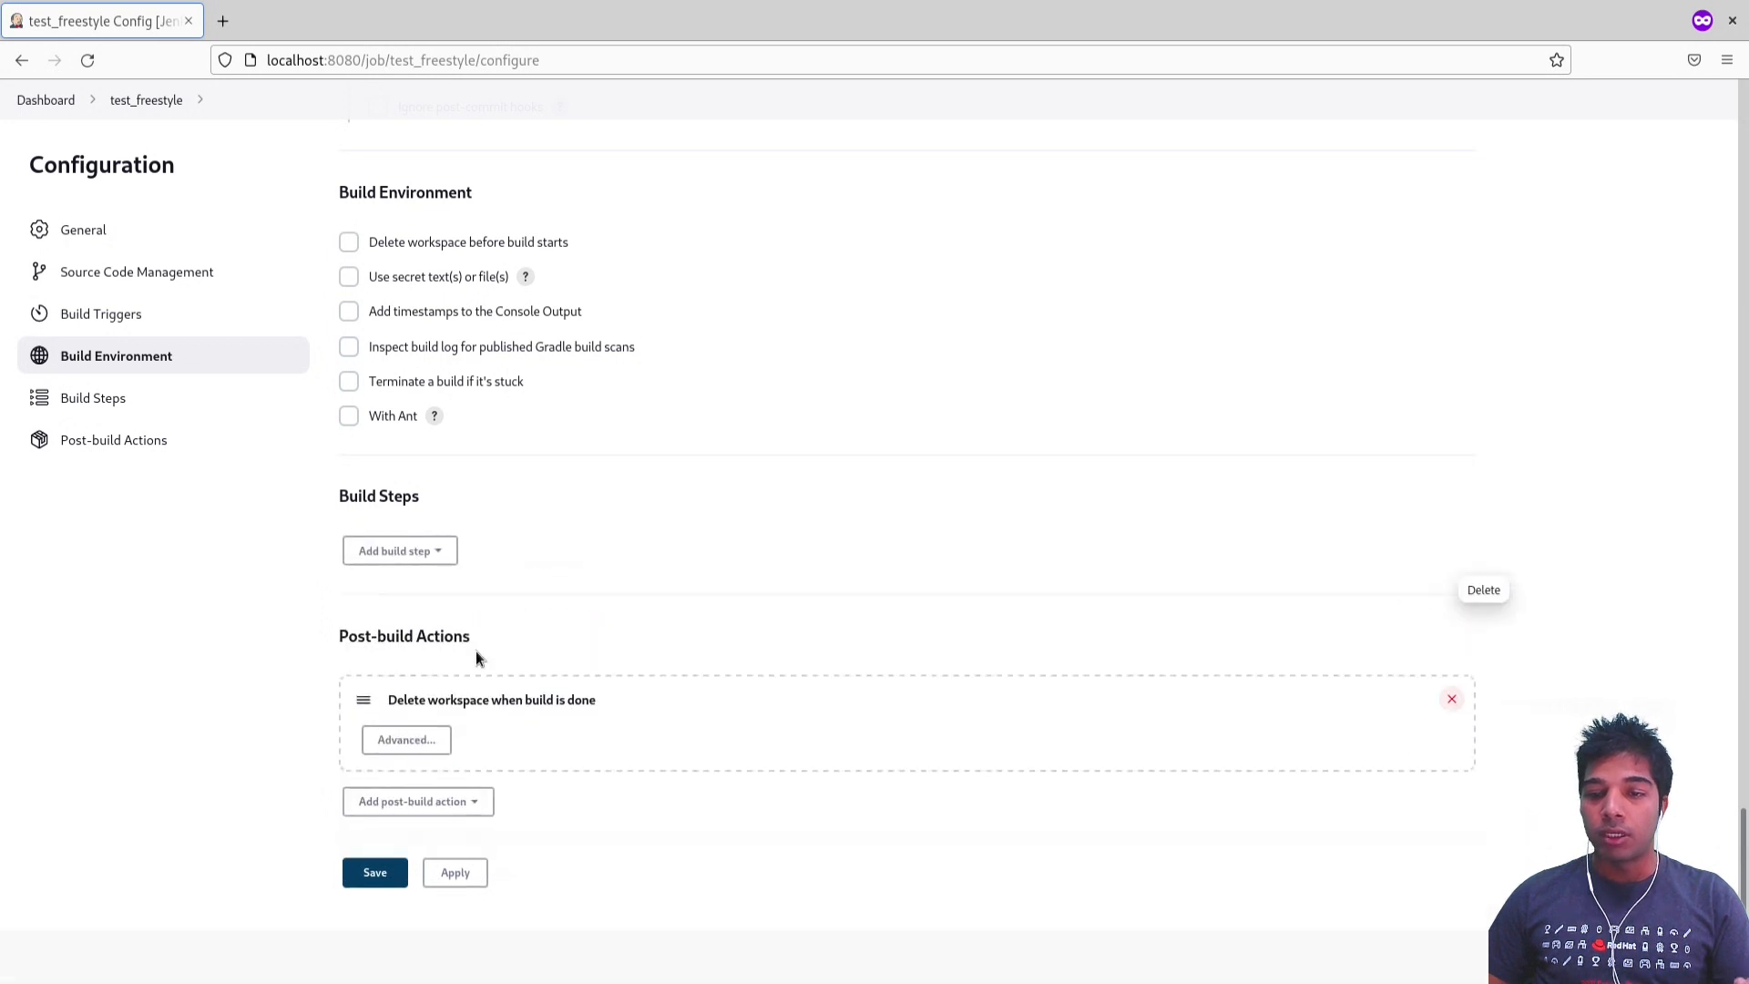
# Step: Add an Execute shell build step with the commands ls; and pwd; on separate lines
pyautogui.click(431, 553)
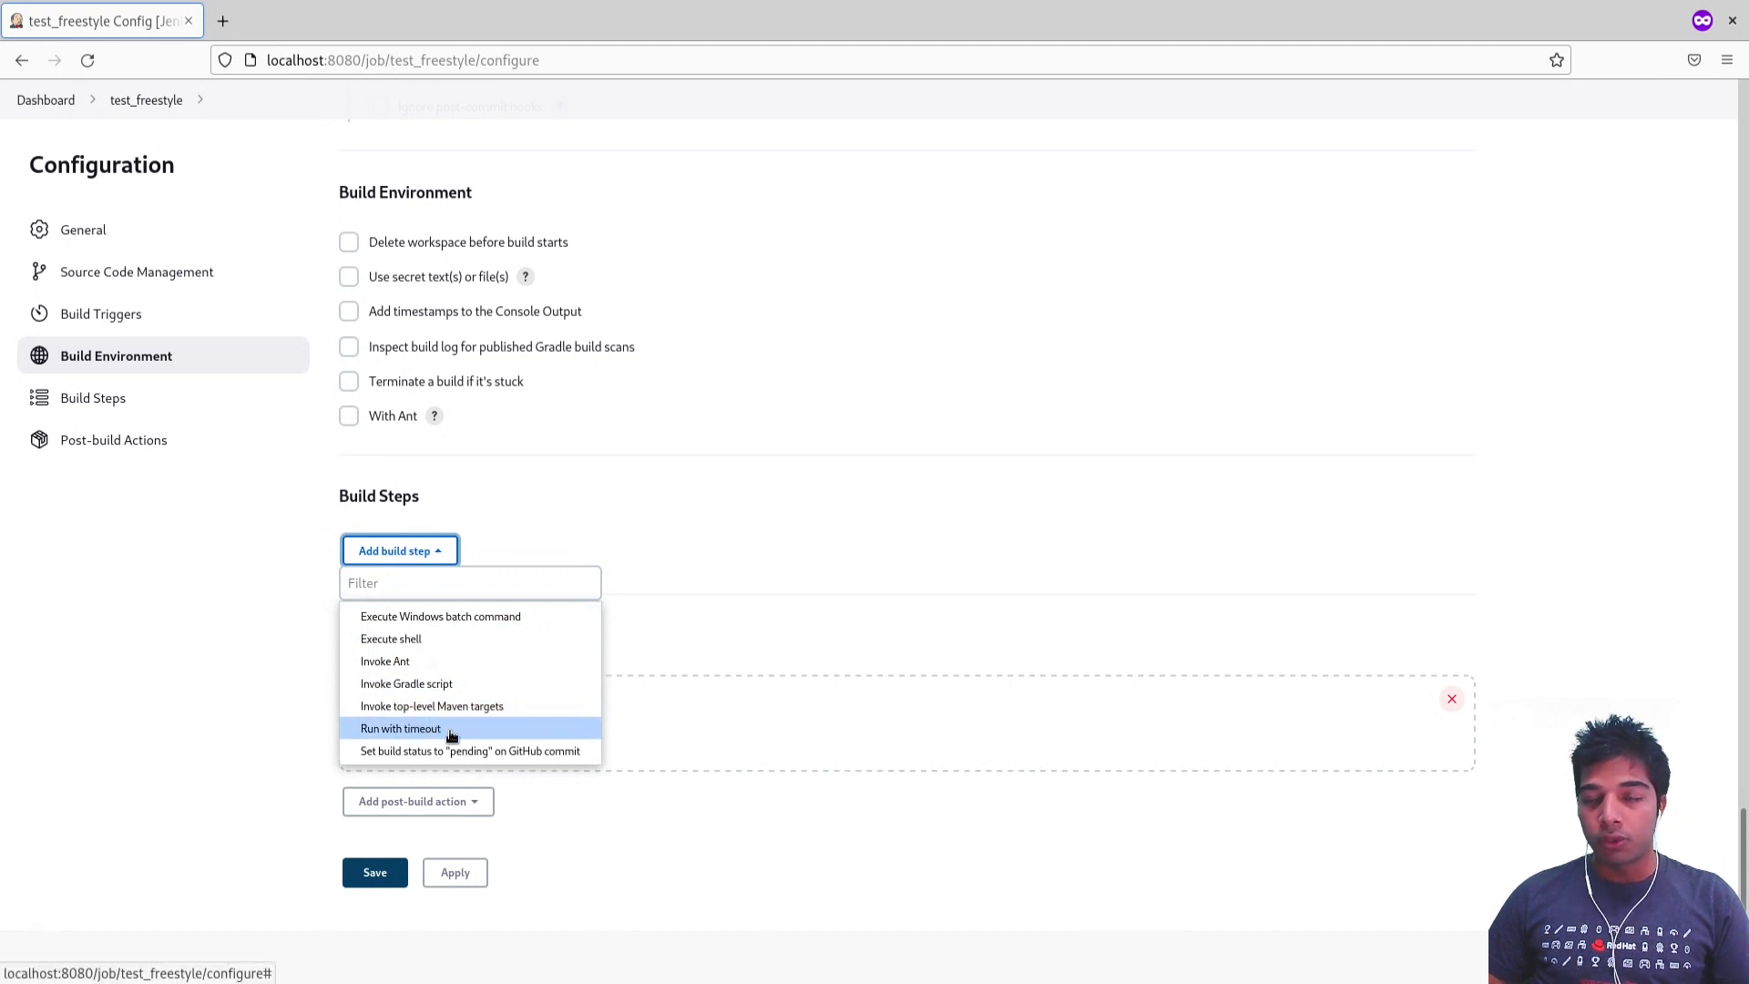
pyautogui.click(453, 639)
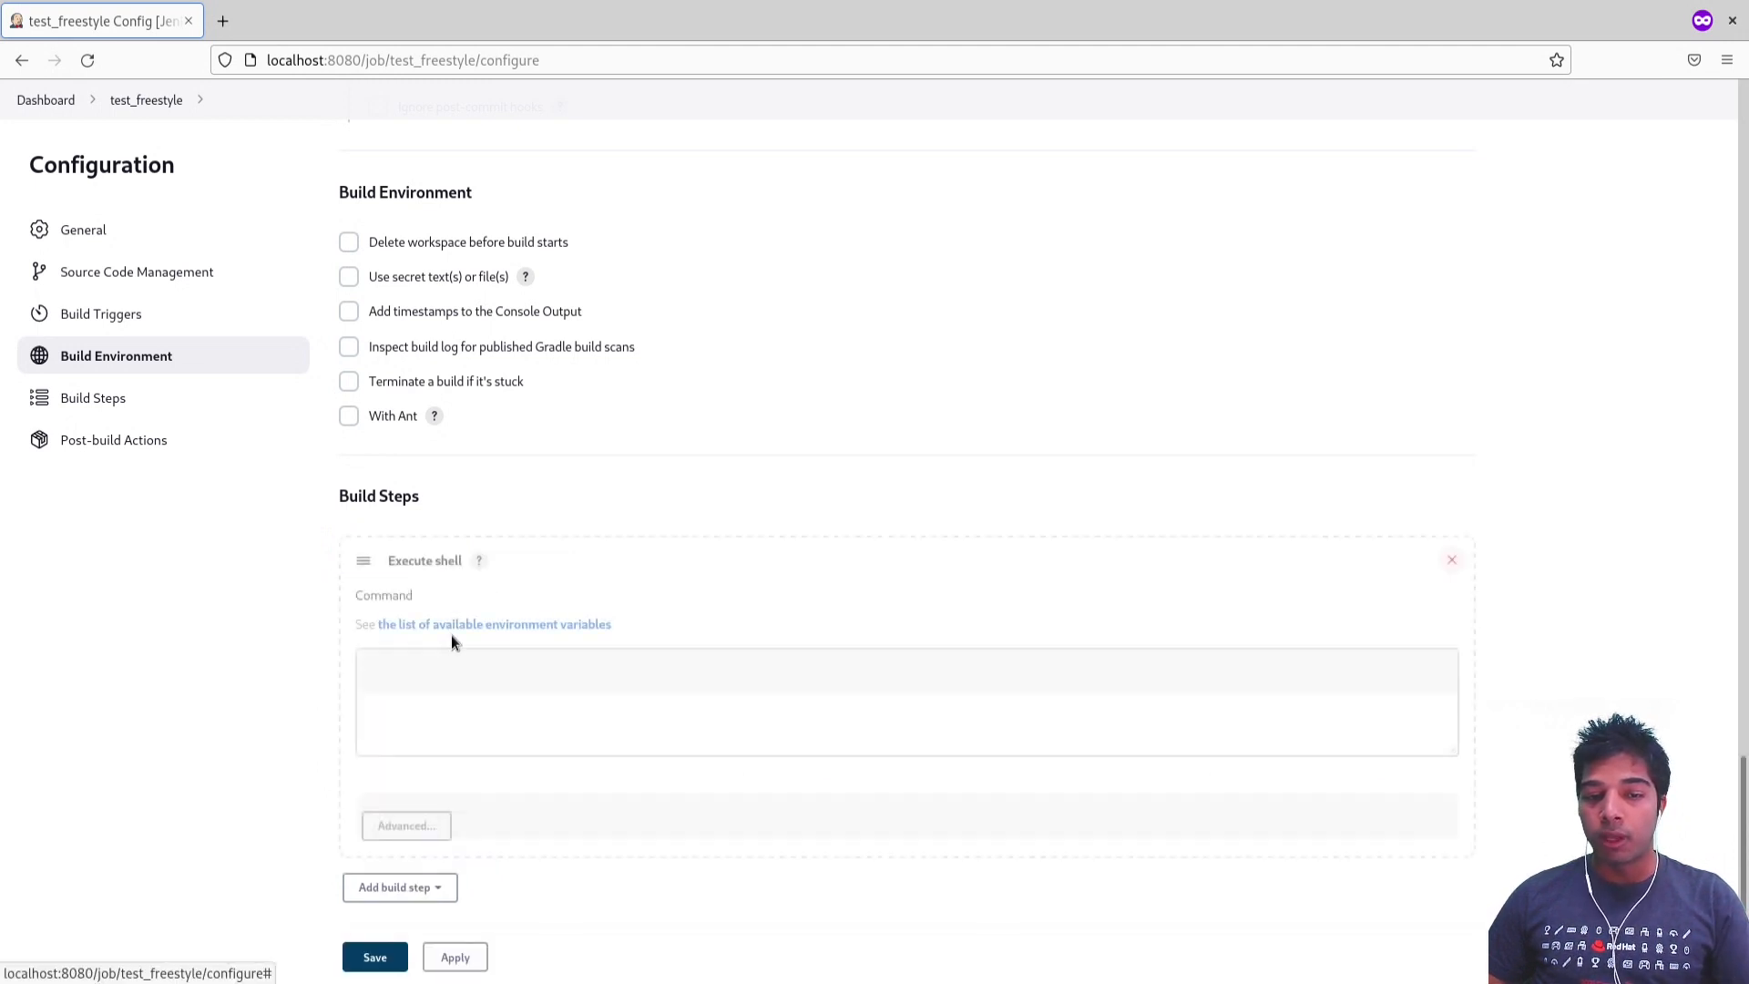
pyautogui.write('ls;')
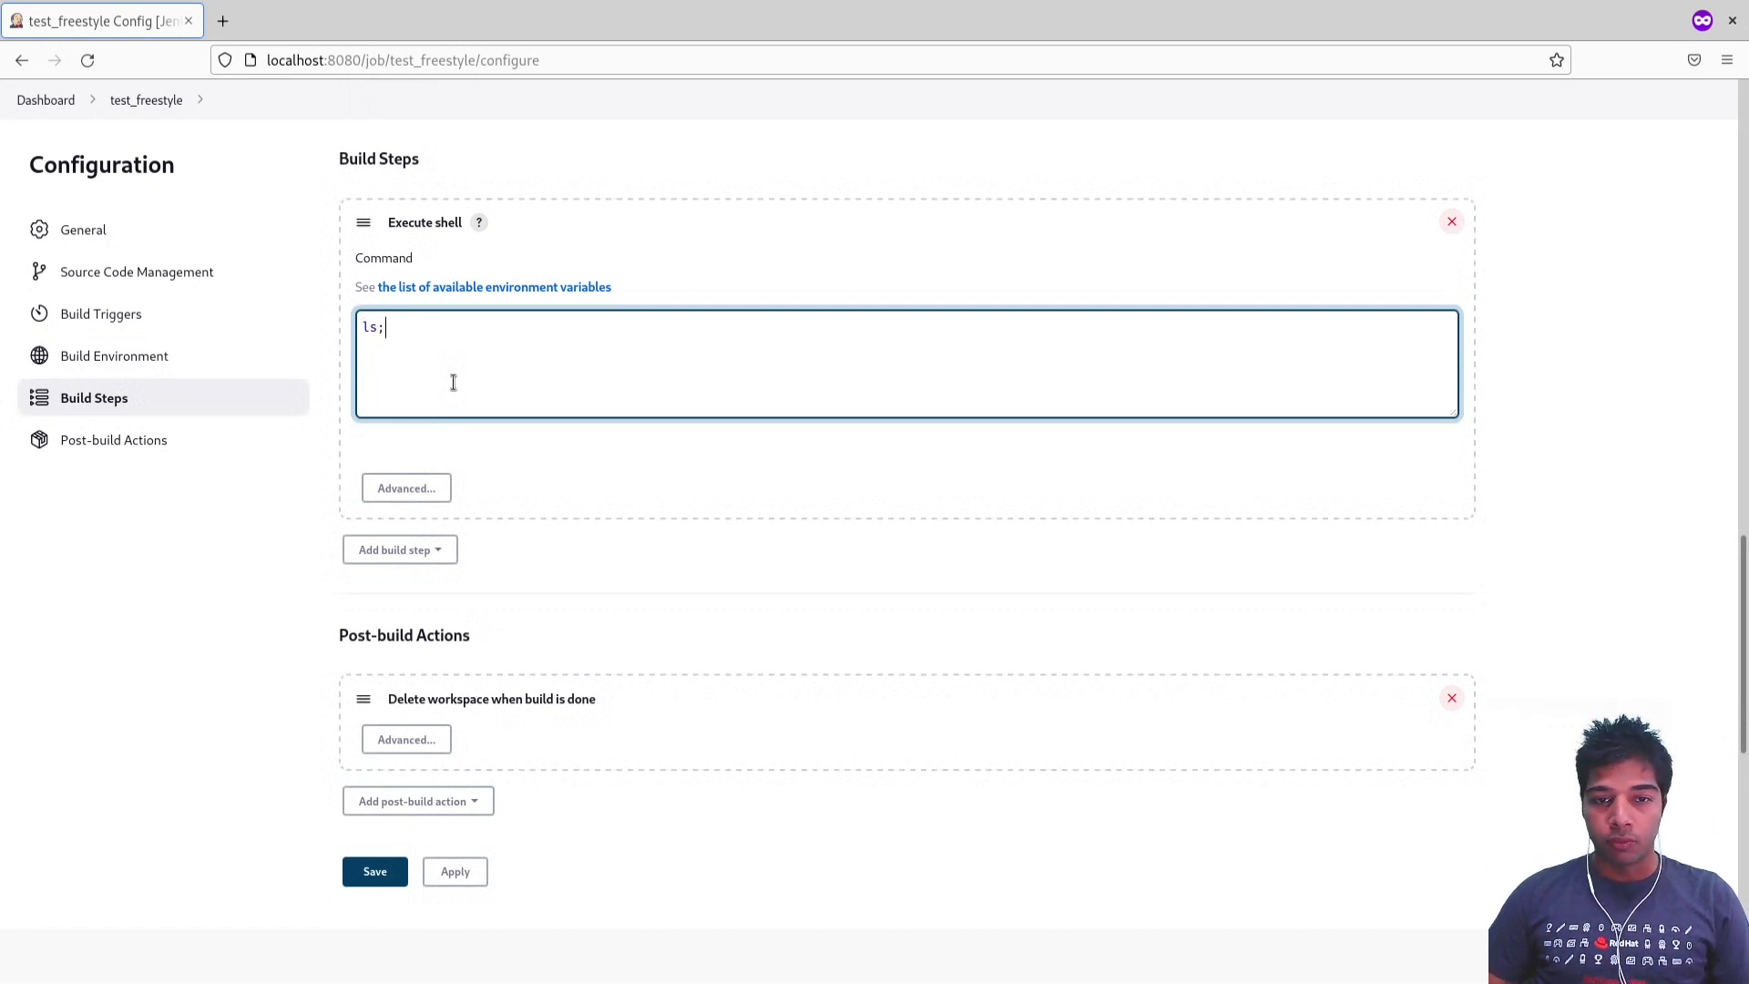
pyautogui.press('Return')
pyautogui.write('pwd;')
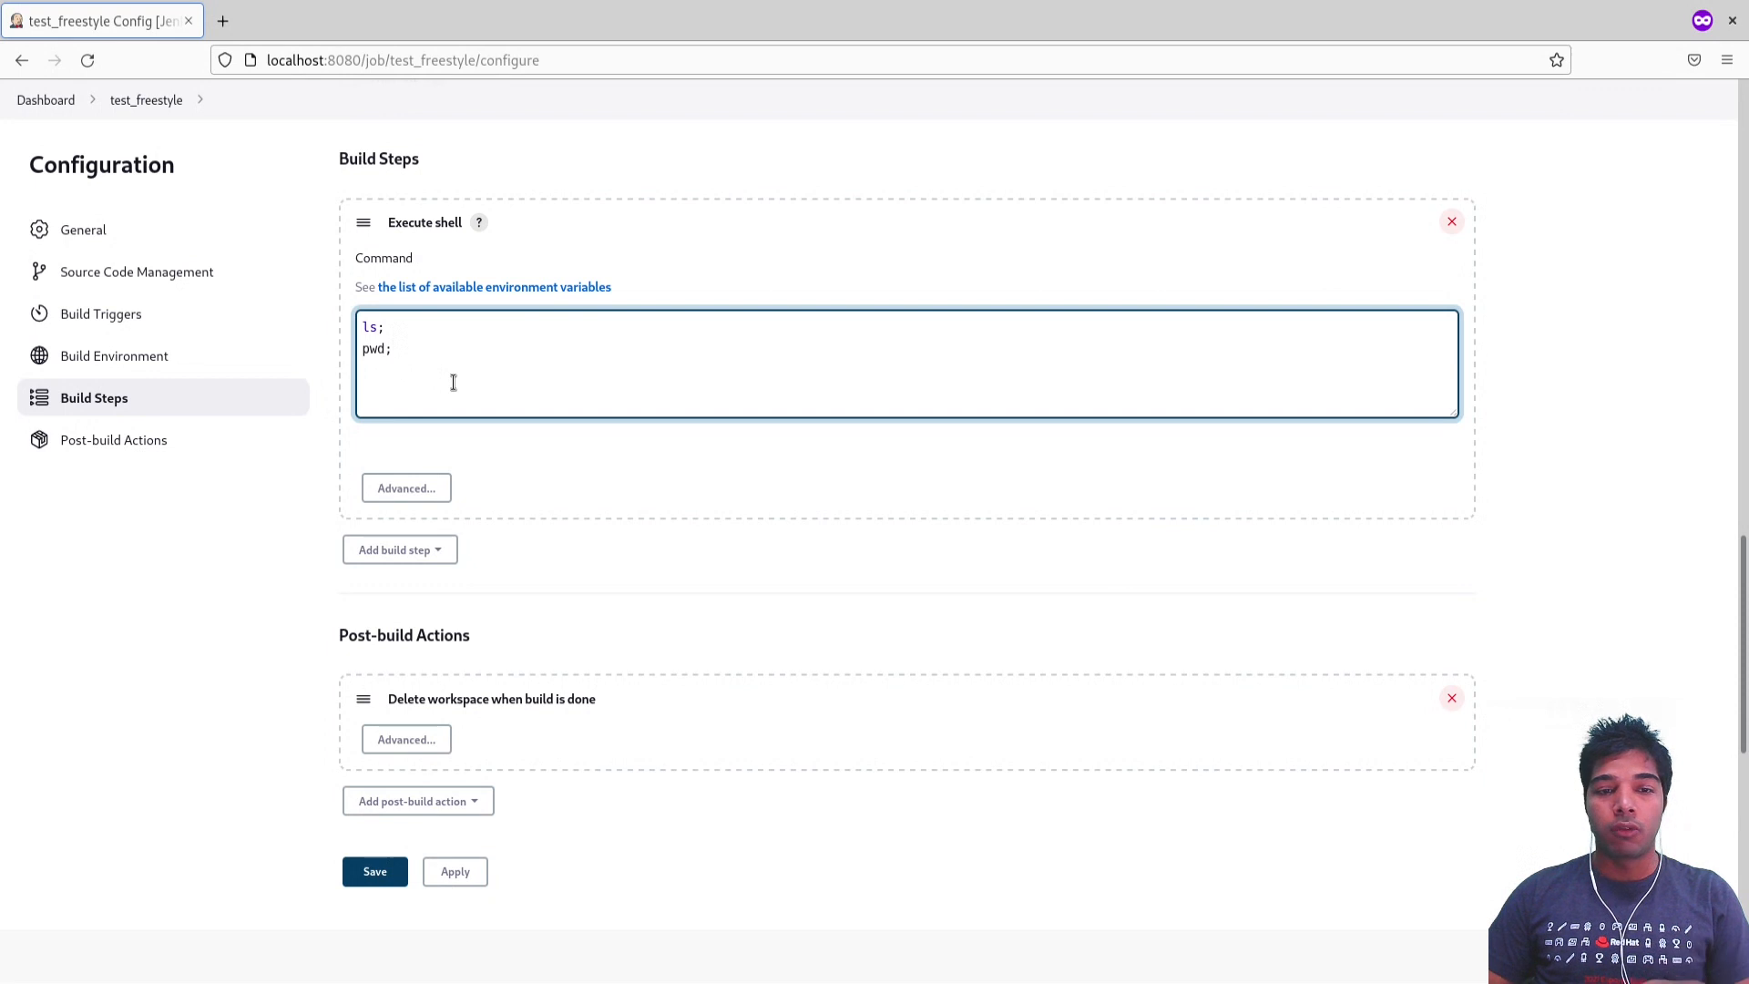
# Step: Examine the available post-build action types and the existing Delete workspace when build is done action
pyautogui.click(190, 452)
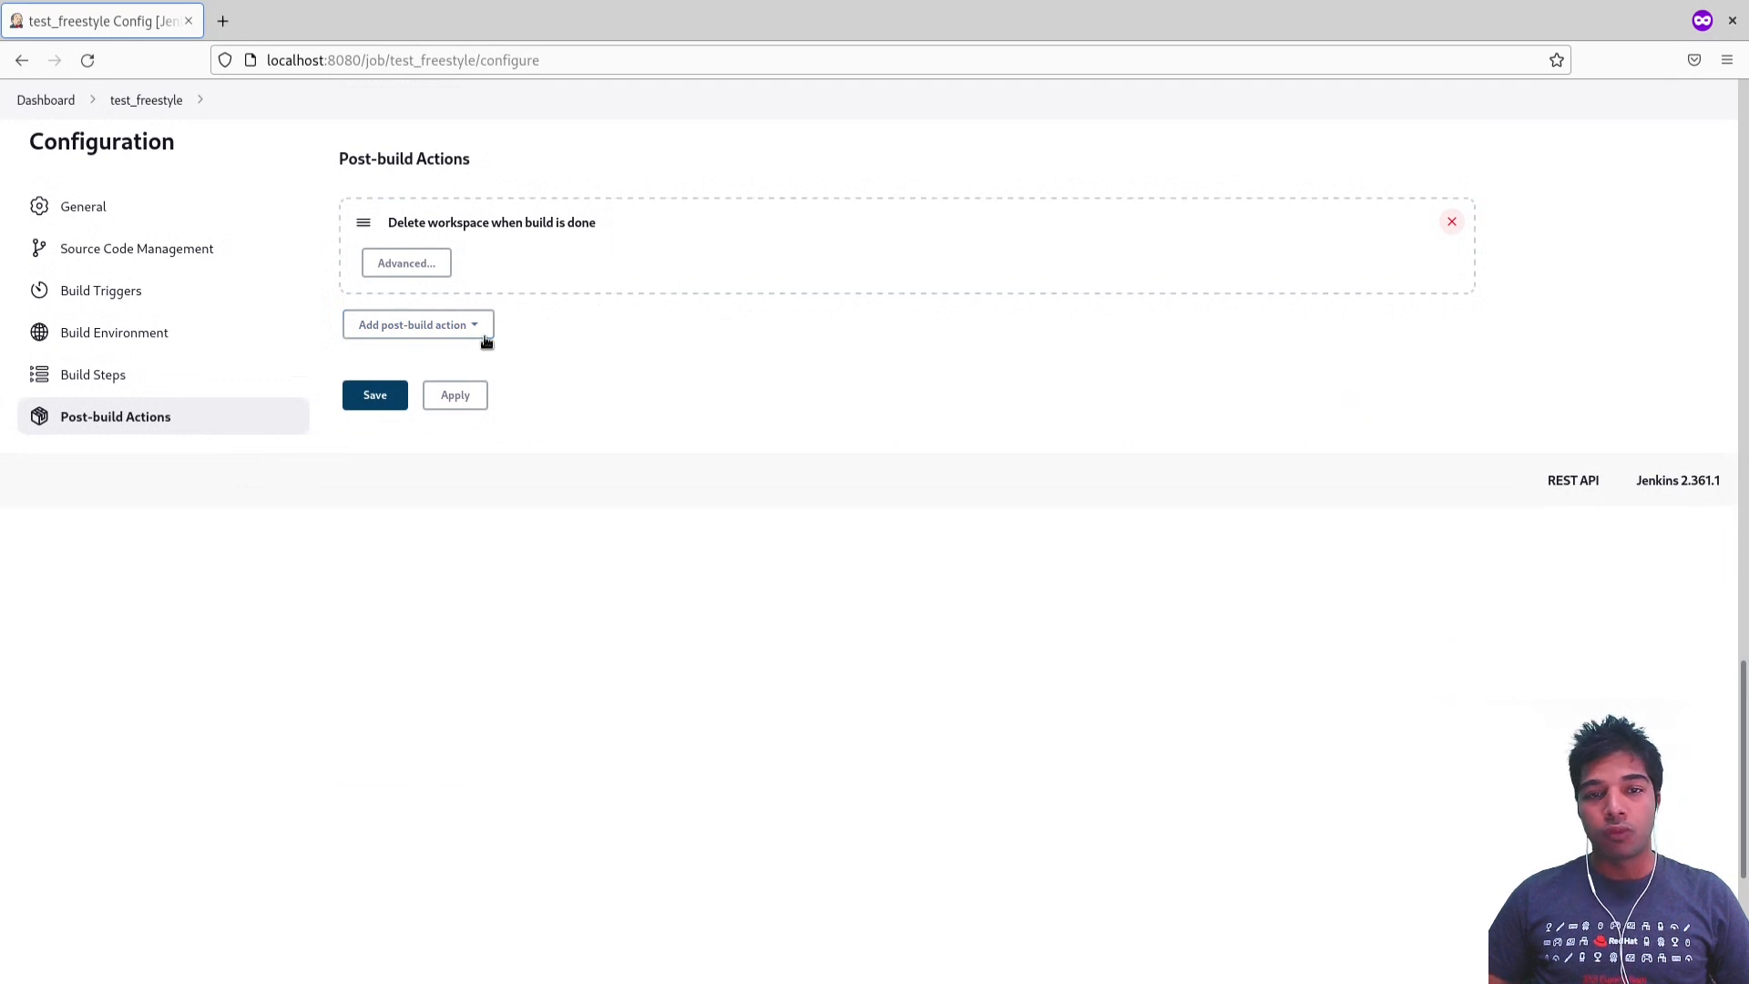
pyautogui.click(483, 331)
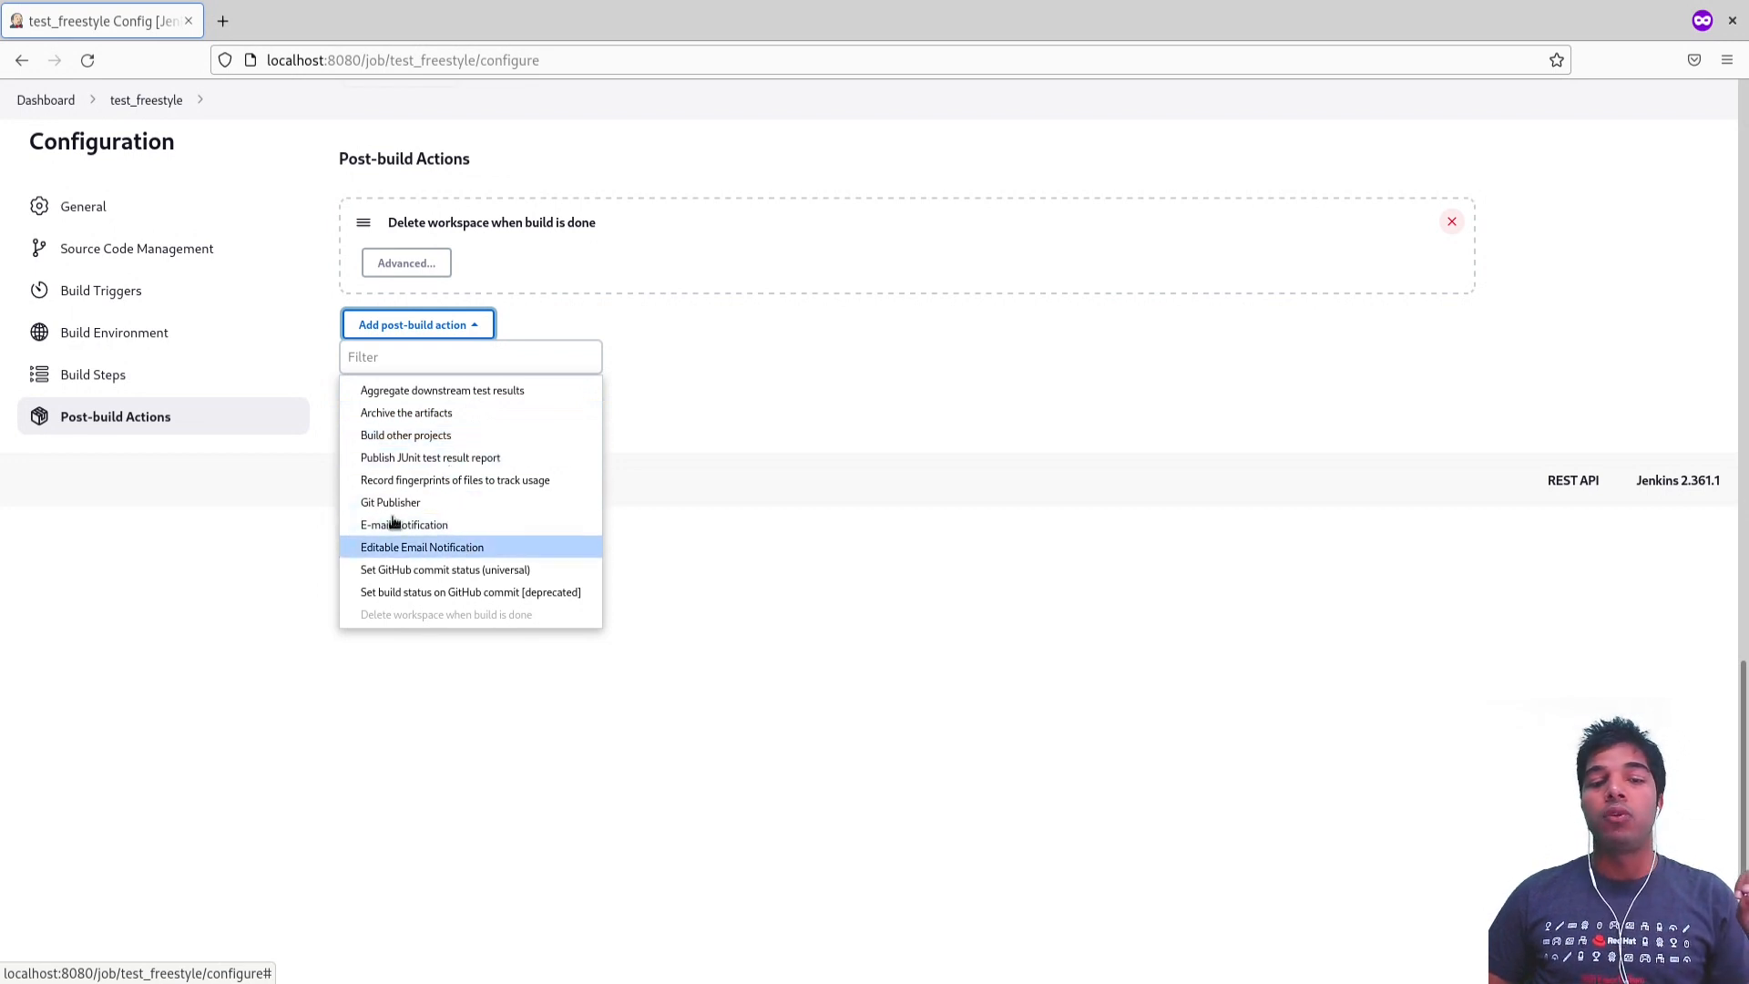
pyautogui.click(596, 329)
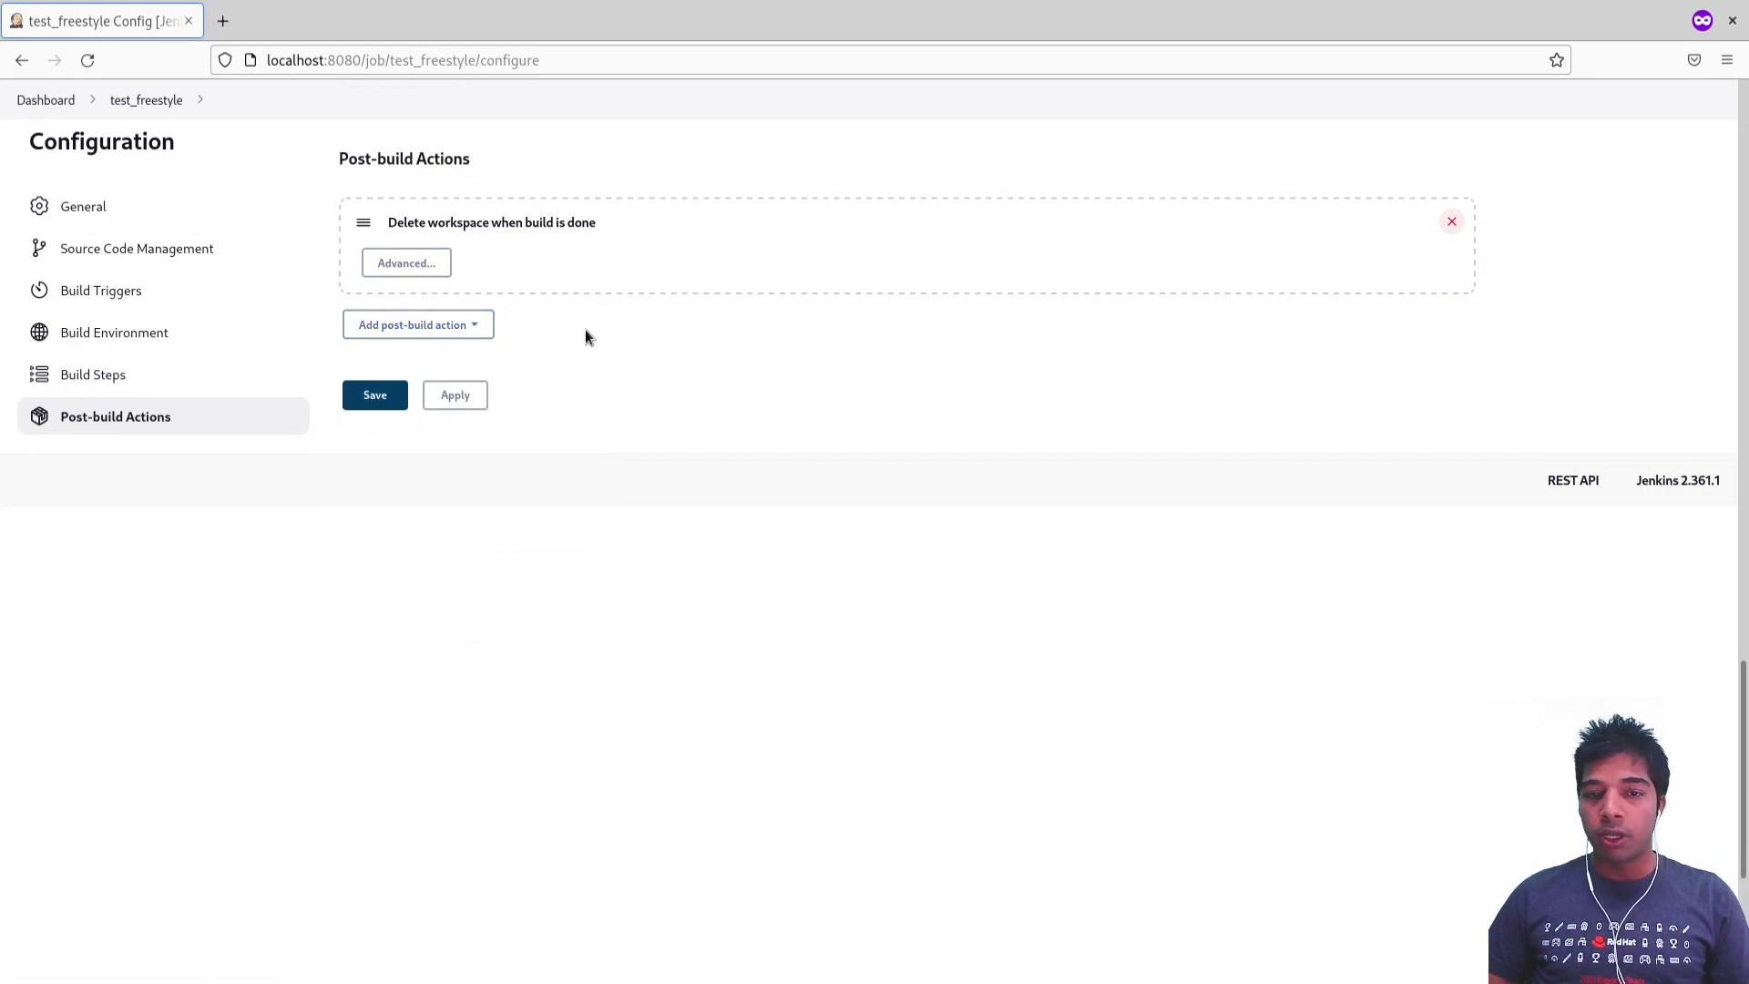
pyautogui.click(464, 334)
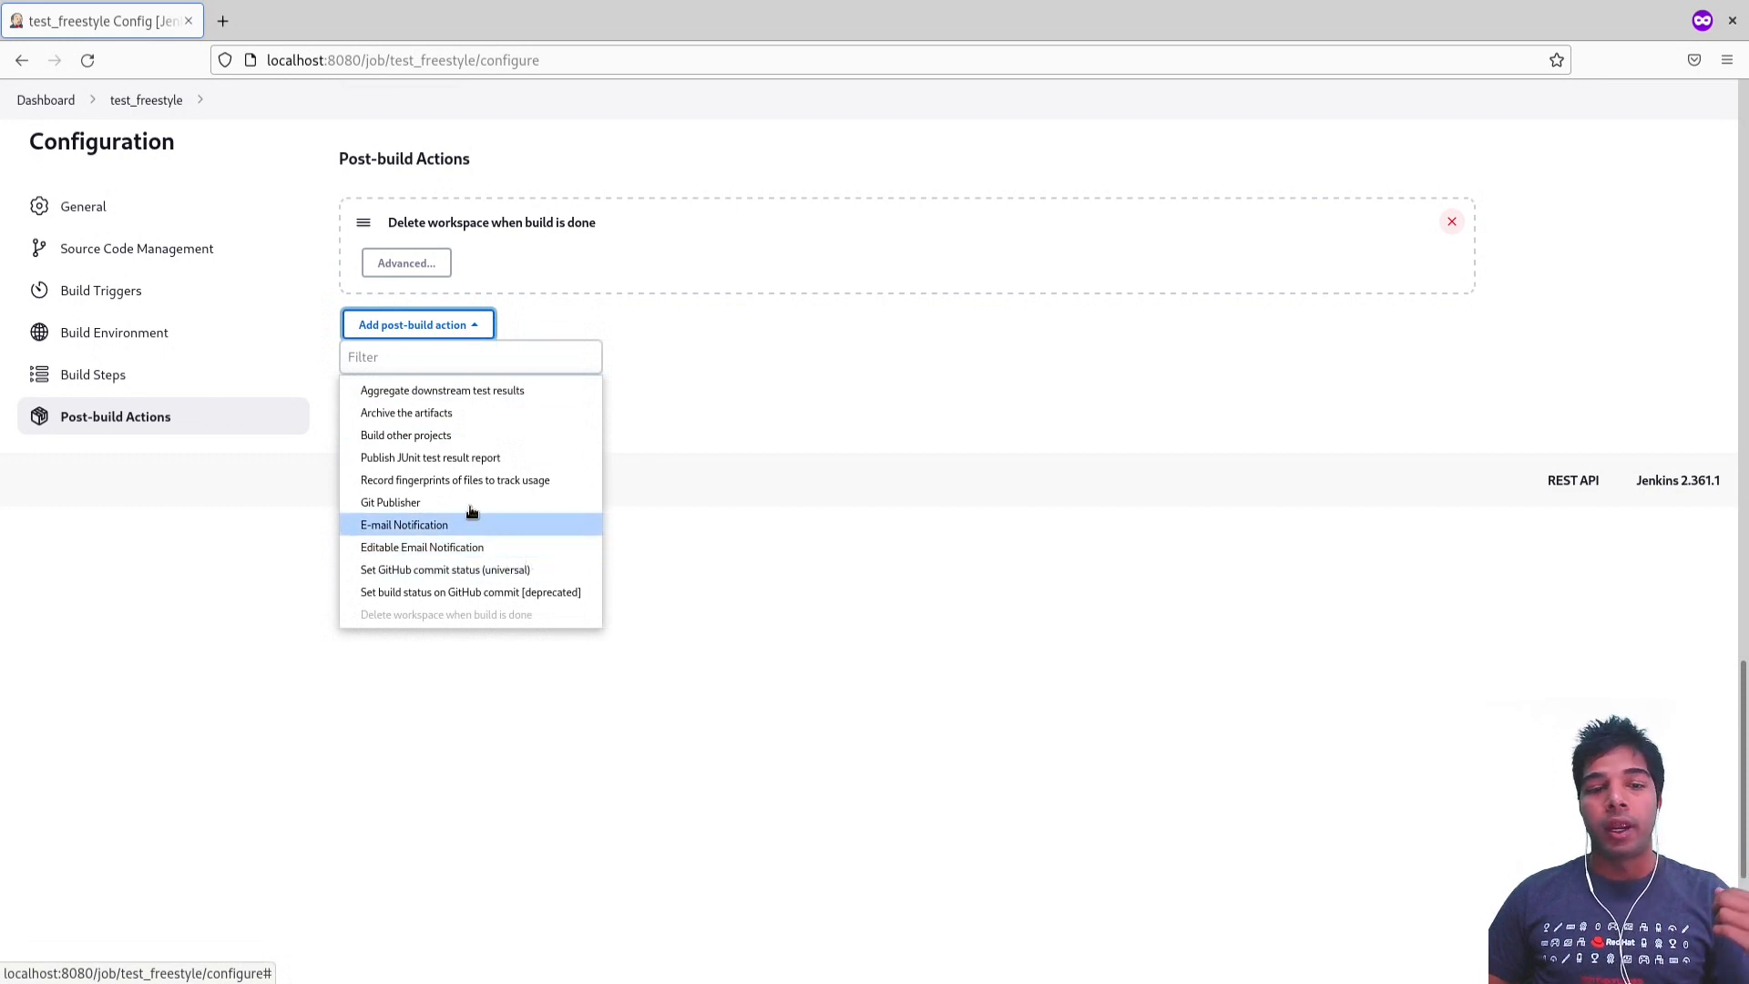
pyautogui.click(670, 411)
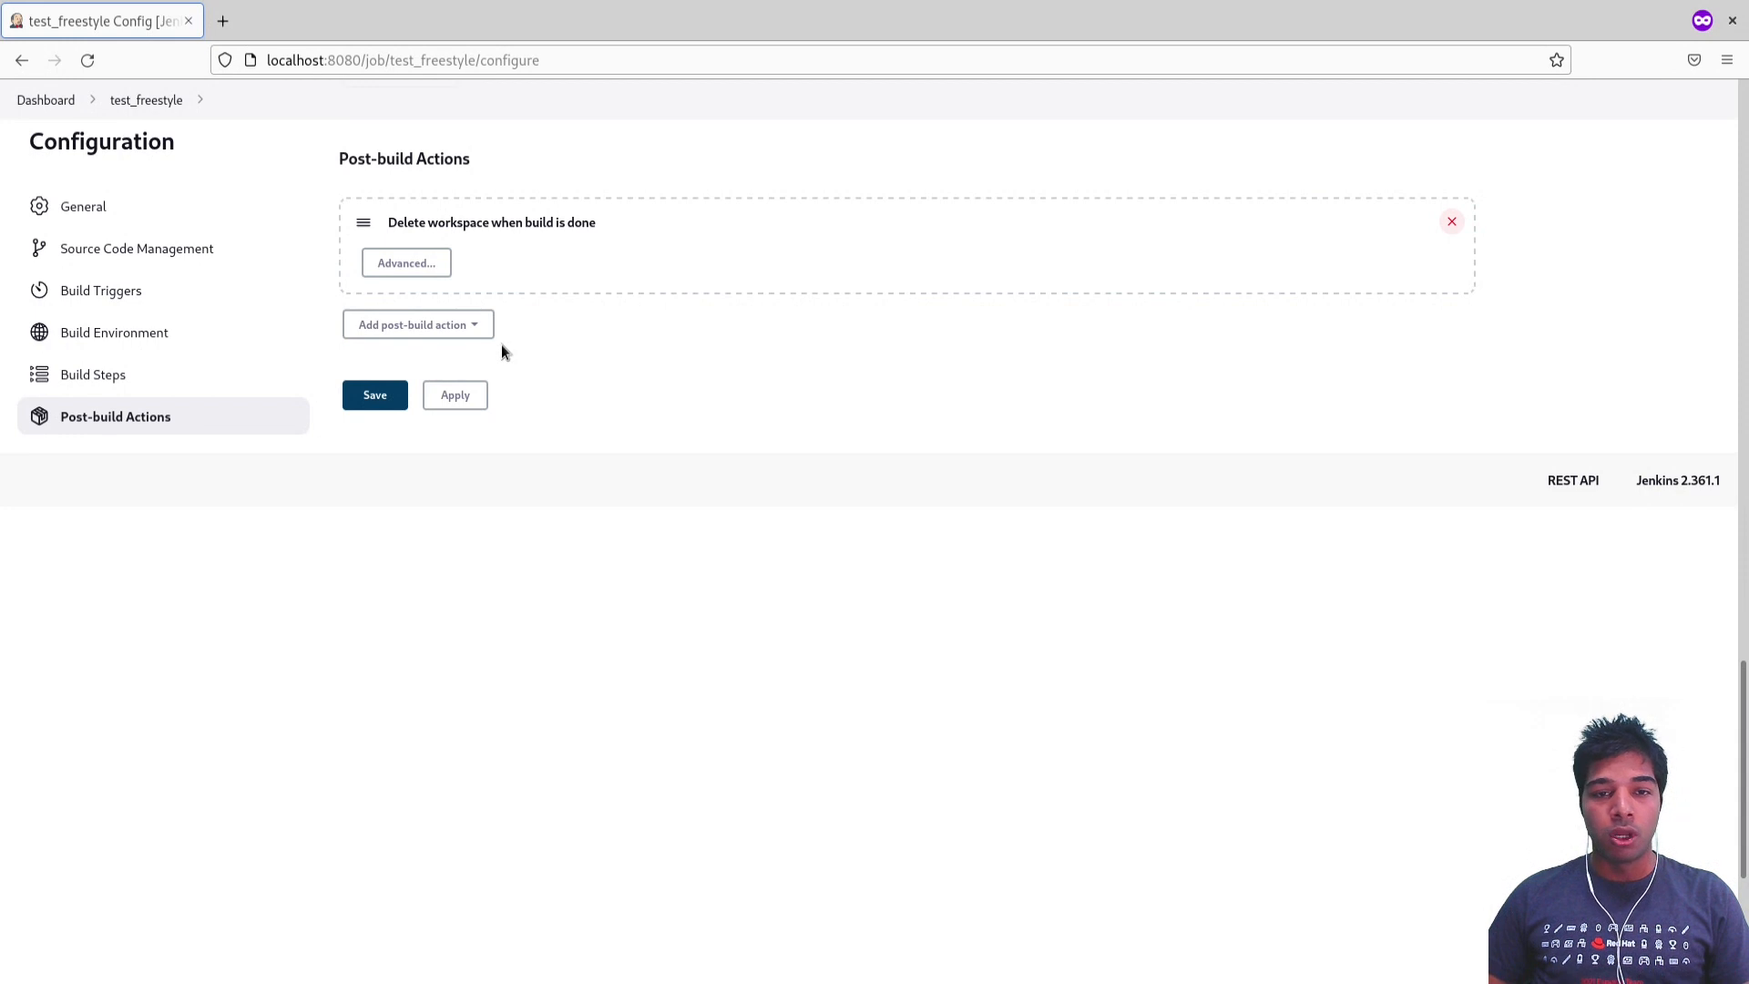
pyautogui.moveTo(387, 222); pyautogui.dragTo(603, 228)
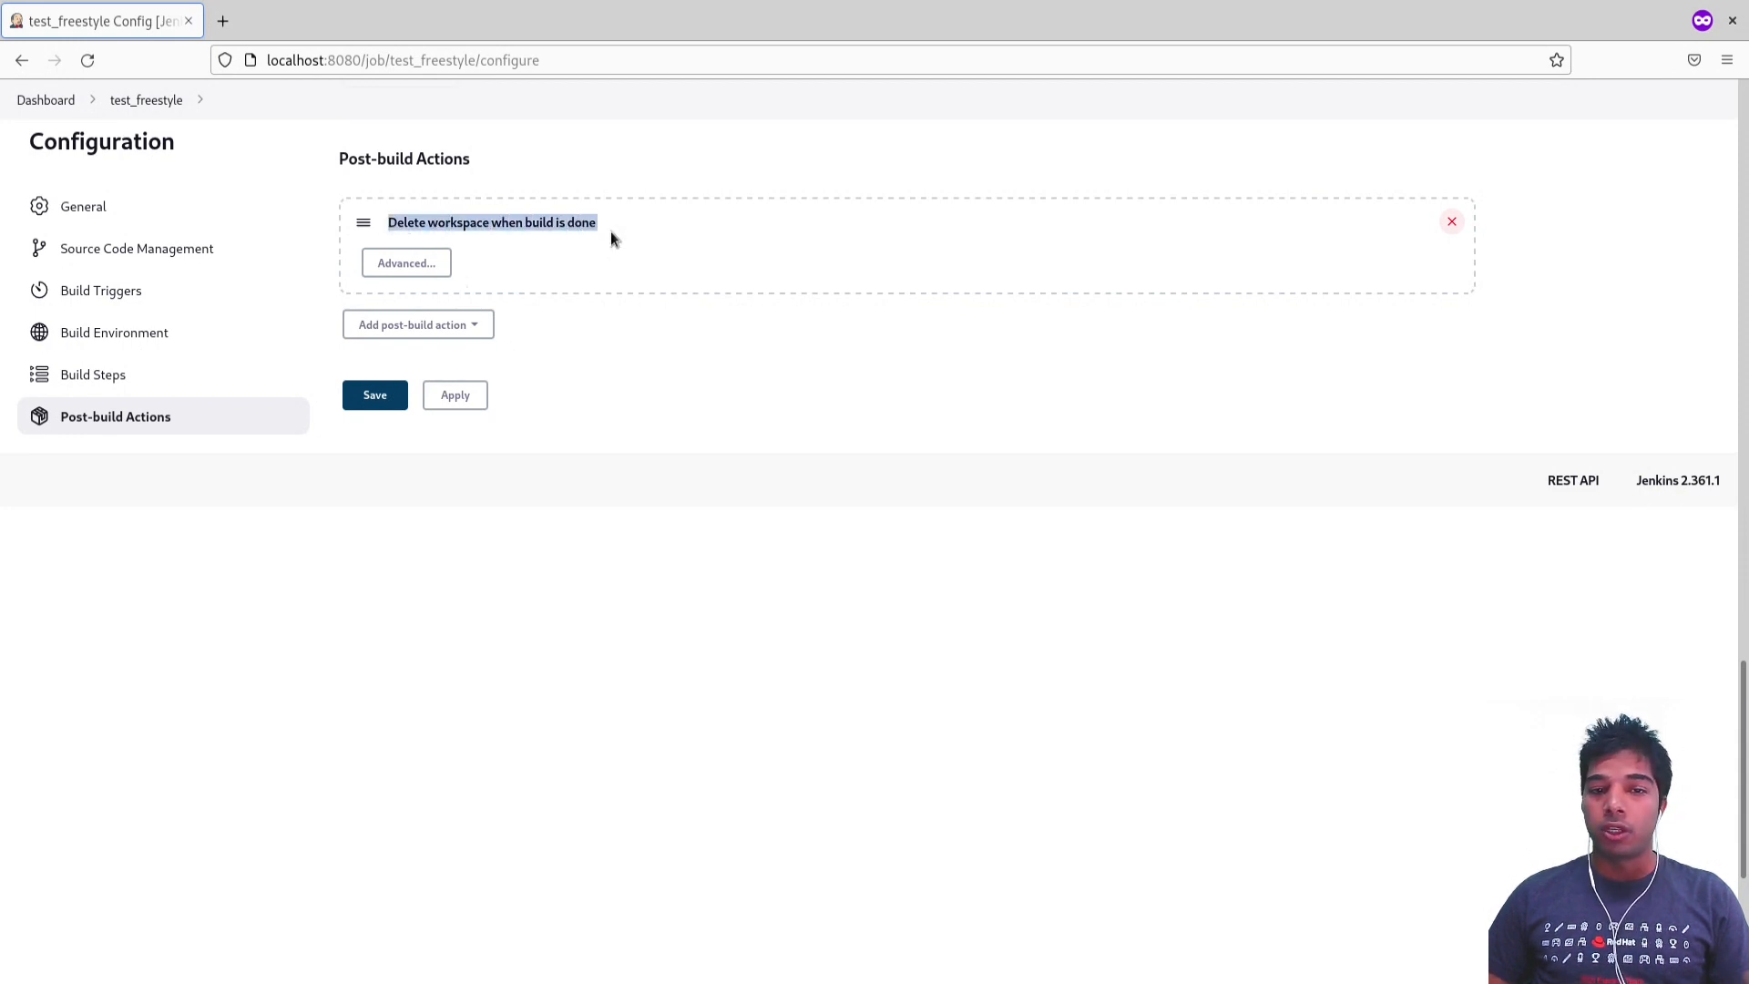
# Step: Save the test_freestyle job configuration
pyautogui.scroll(4, 601, 319)
pyautogui.click(601, 339)
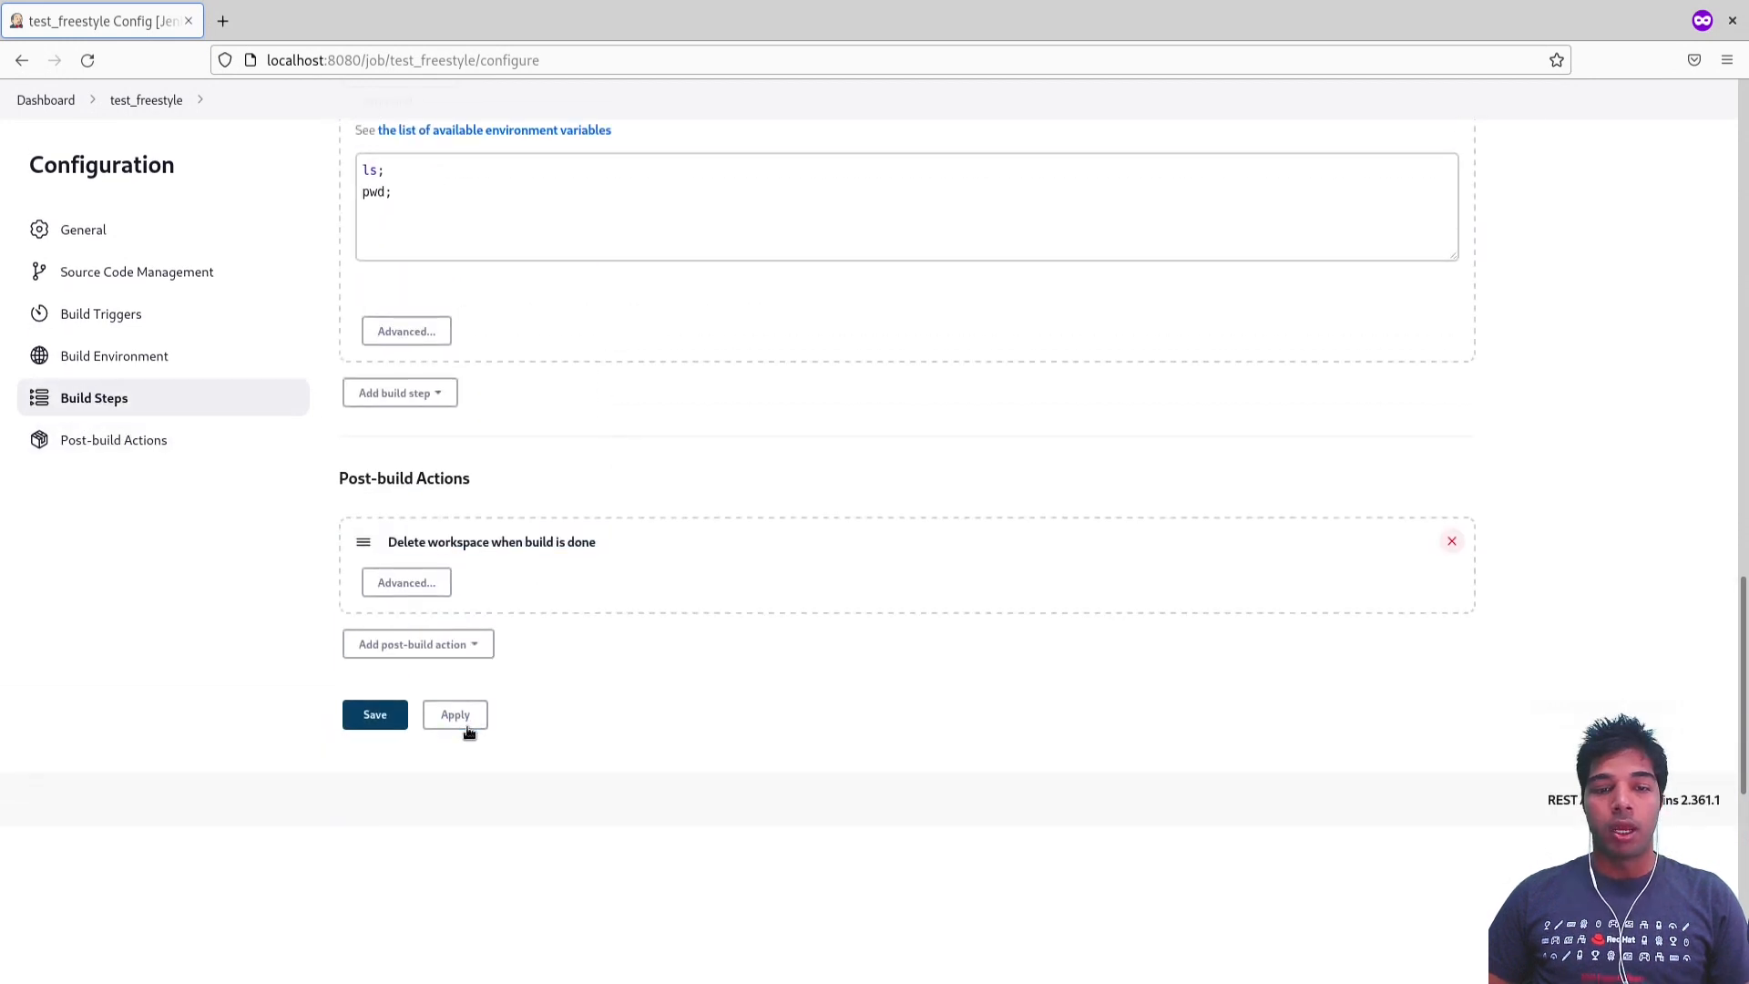
pyautogui.click(383, 719)
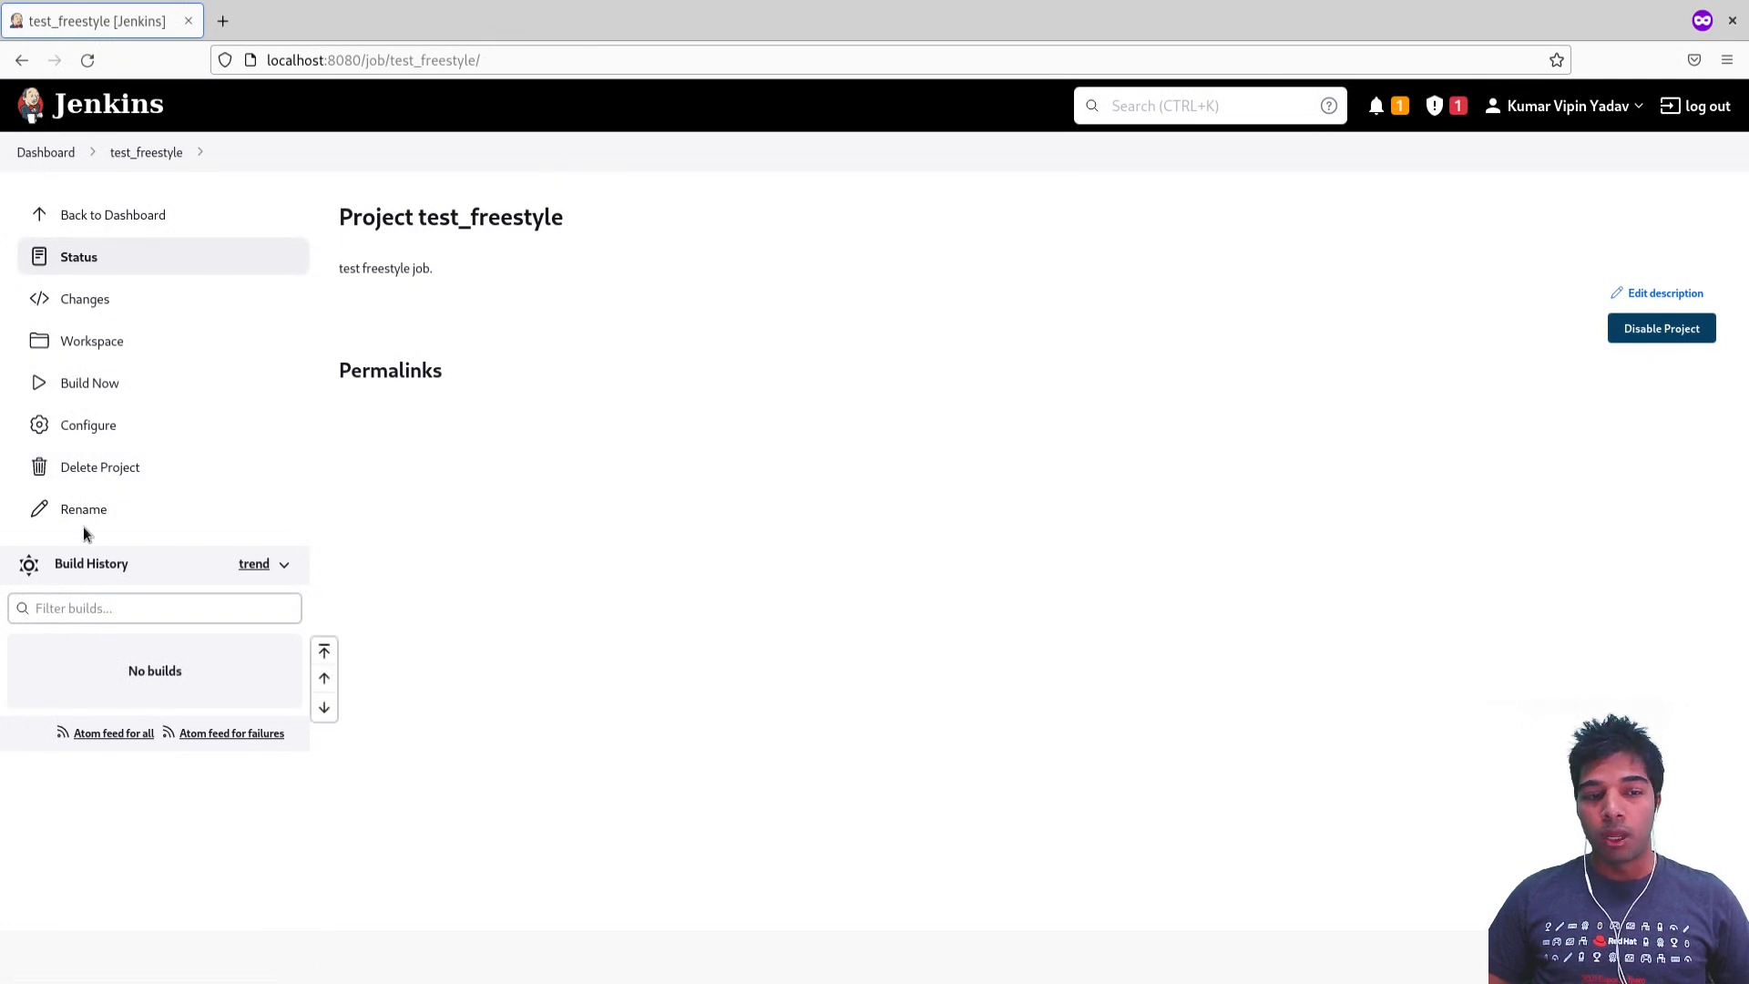
# Step: Rename the test_freestyle project to my_freestyle_job
pyautogui.click(84, 511)
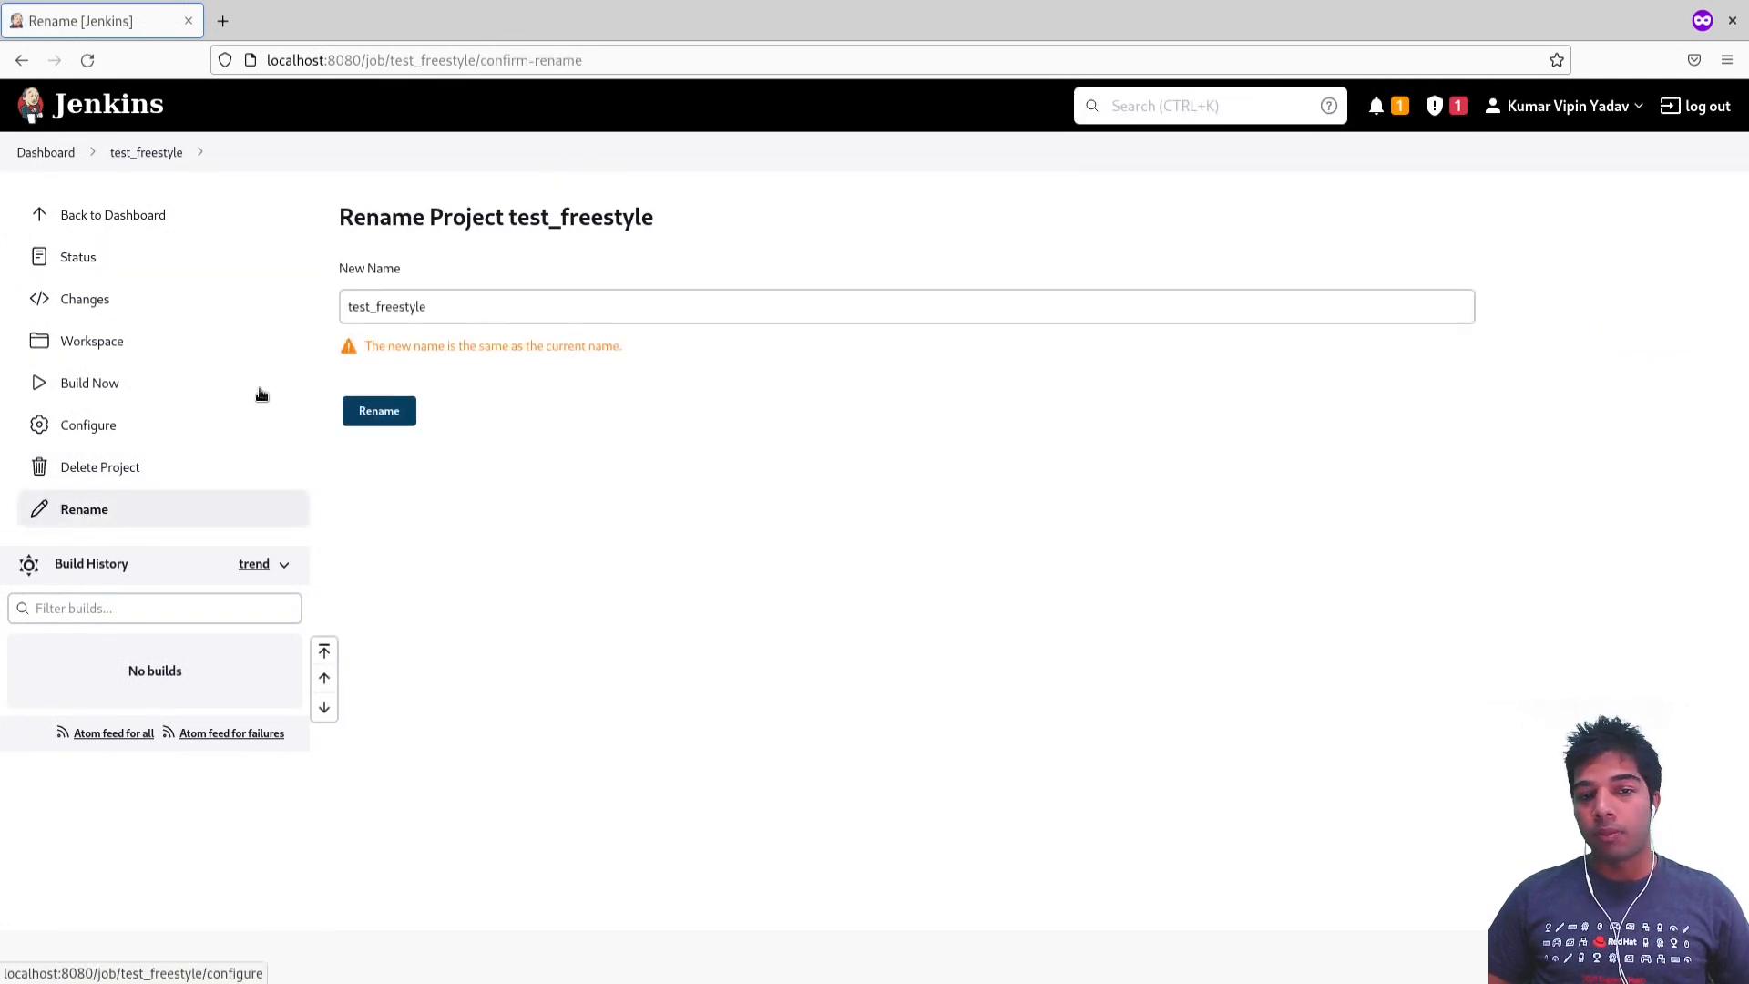
pyautogui.doubleClick(390, 309)
pyautogui.write('m')
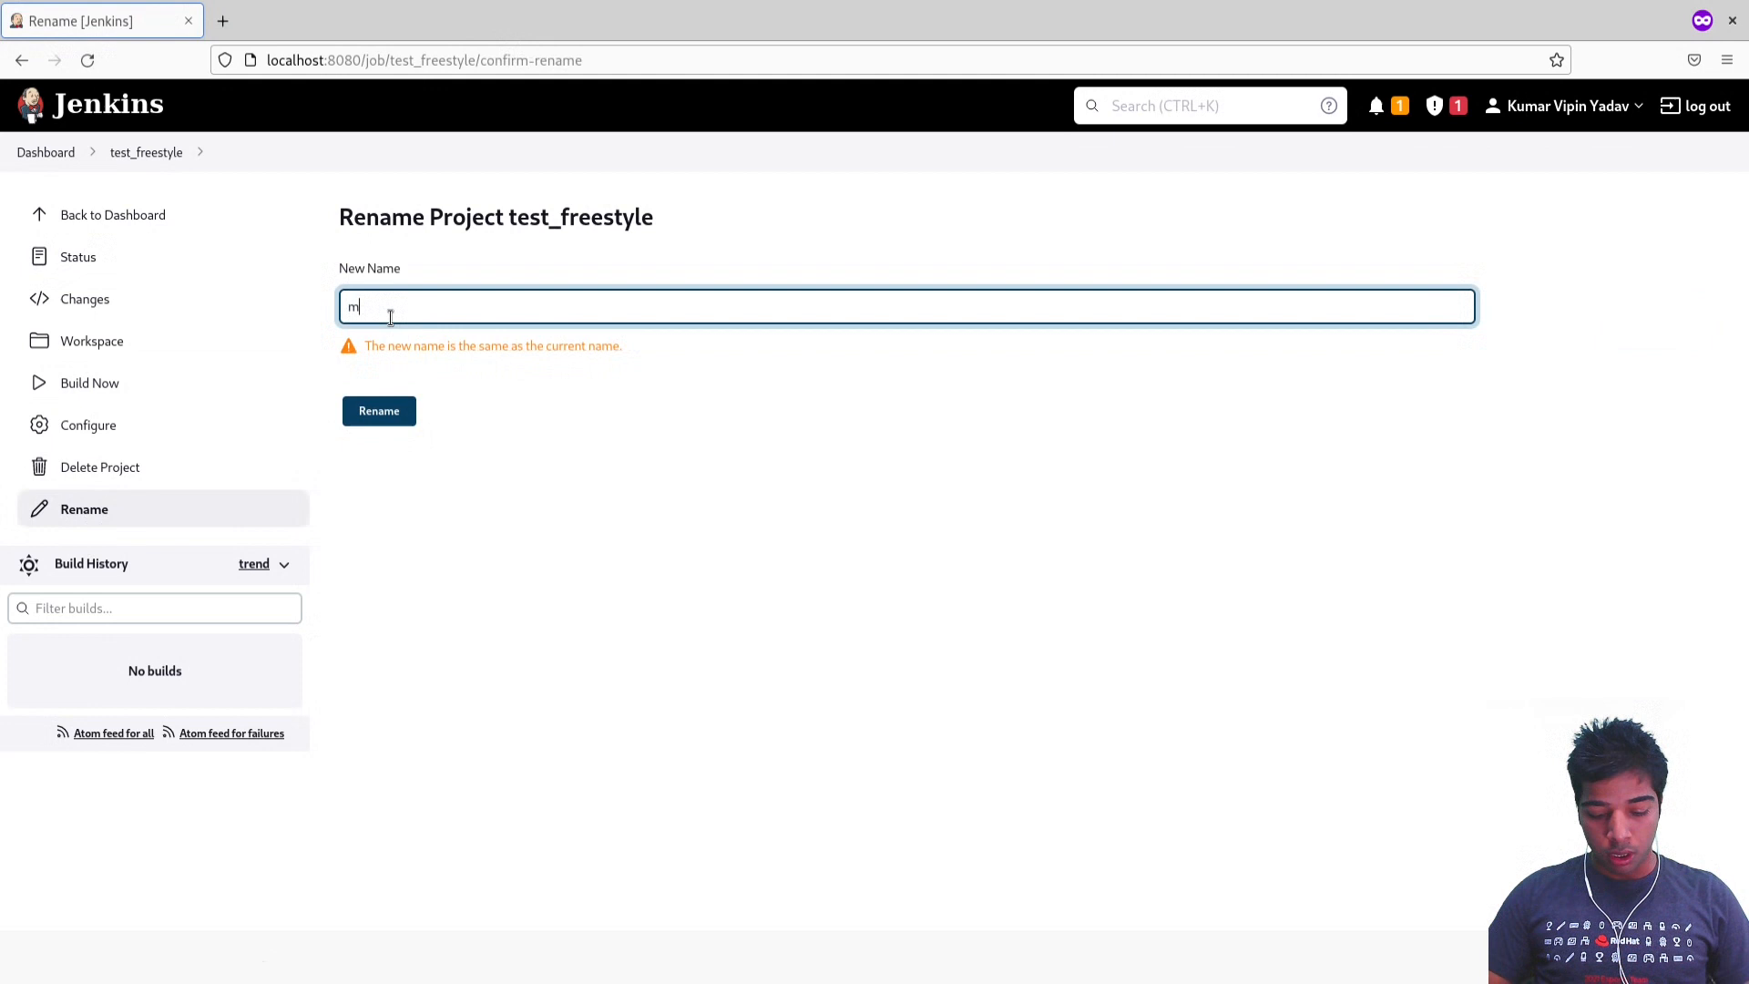
pyautogui.write('y_freestyle')
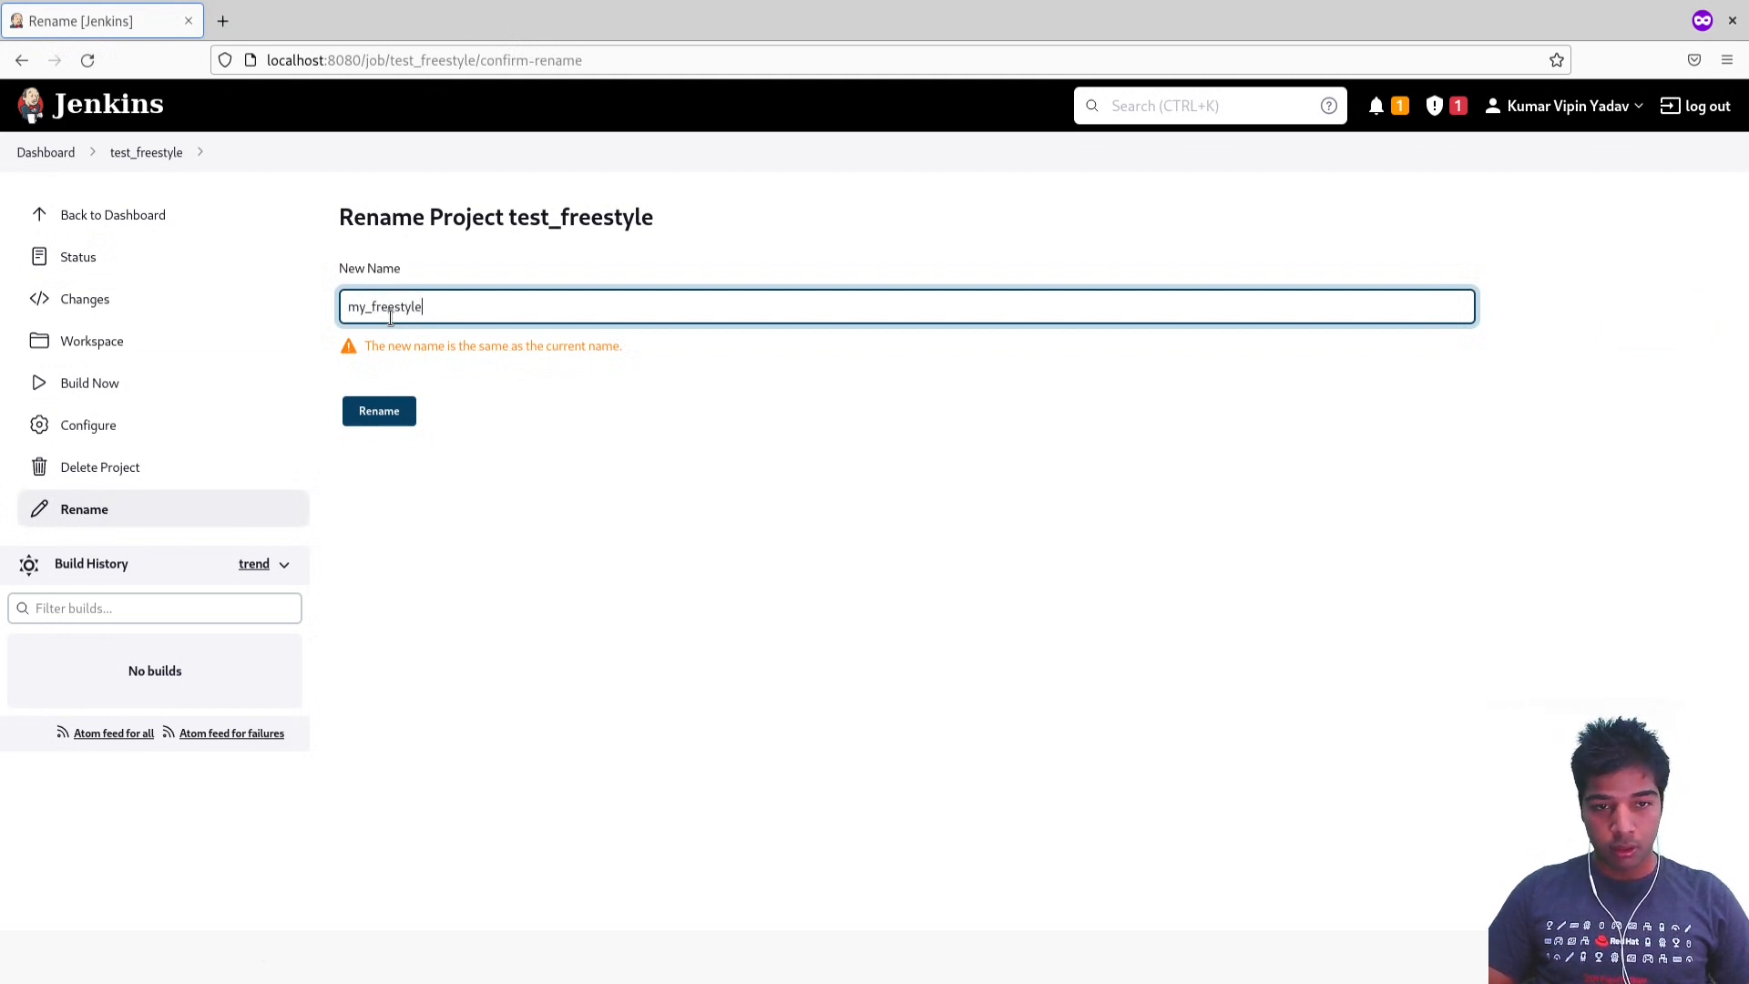
pyautogui.write('_job')
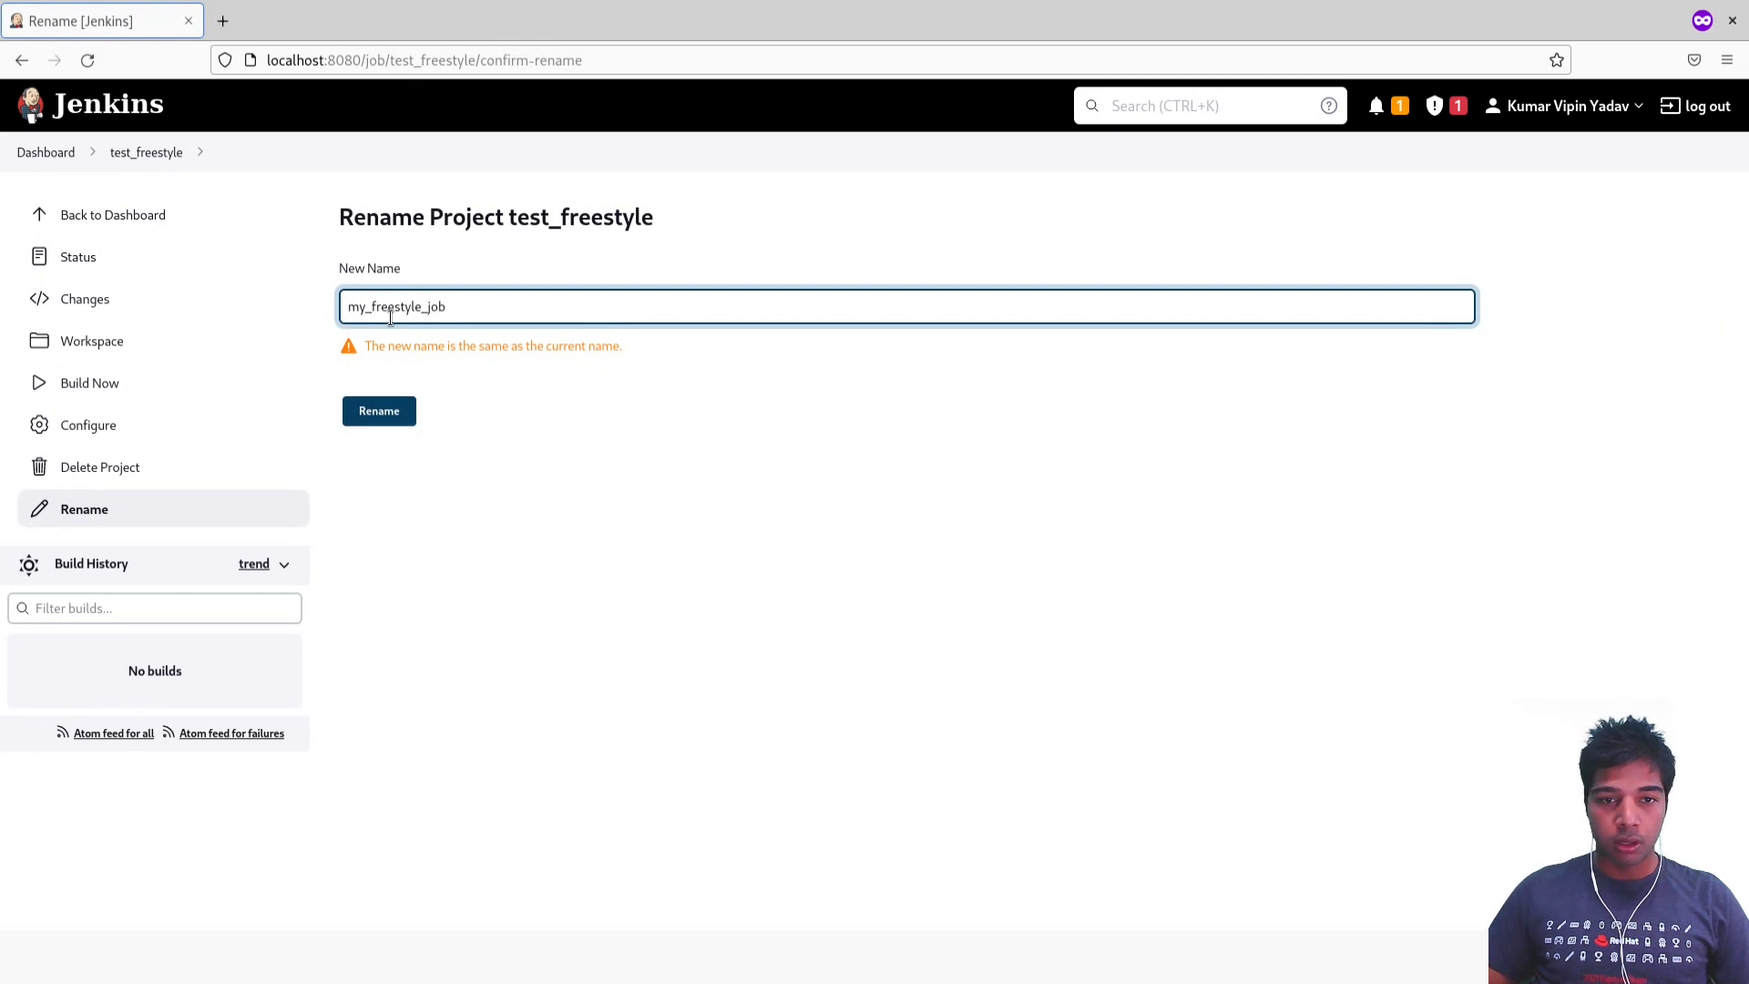
pyautogui.click(410, 417)
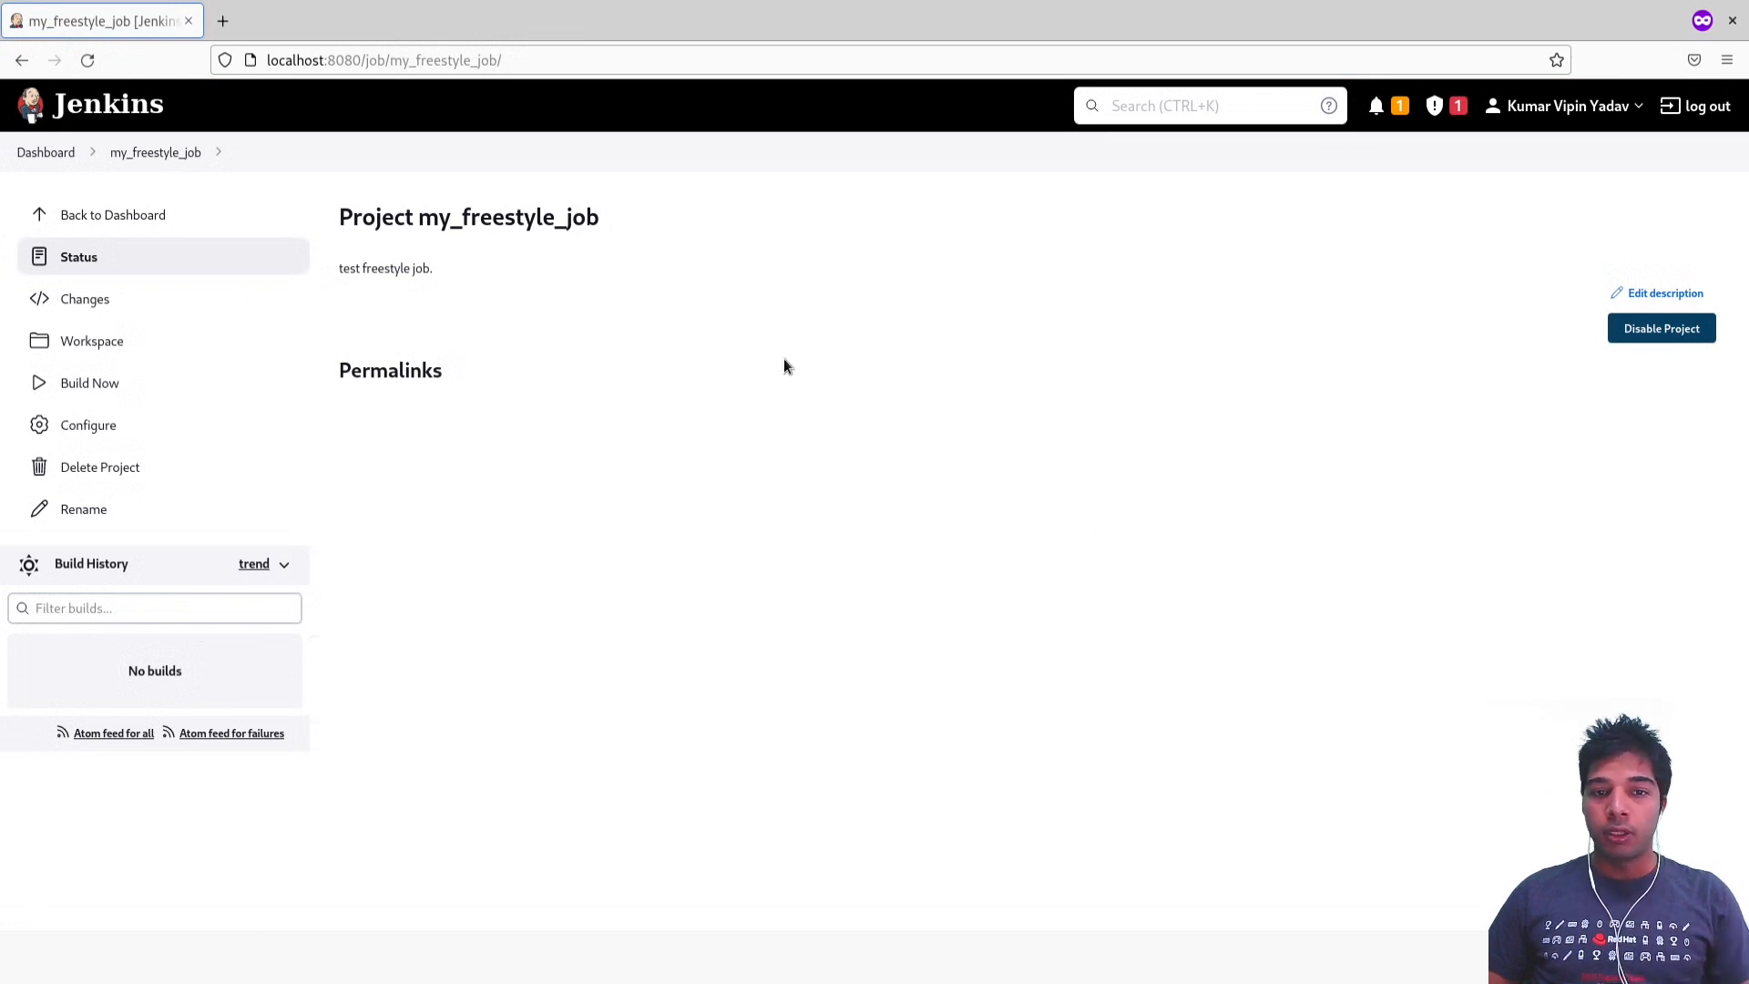
pyautogui.moveTo(364, 401); pyautogui.dragTo(351, 391)
pyautogui.click(349, 395)
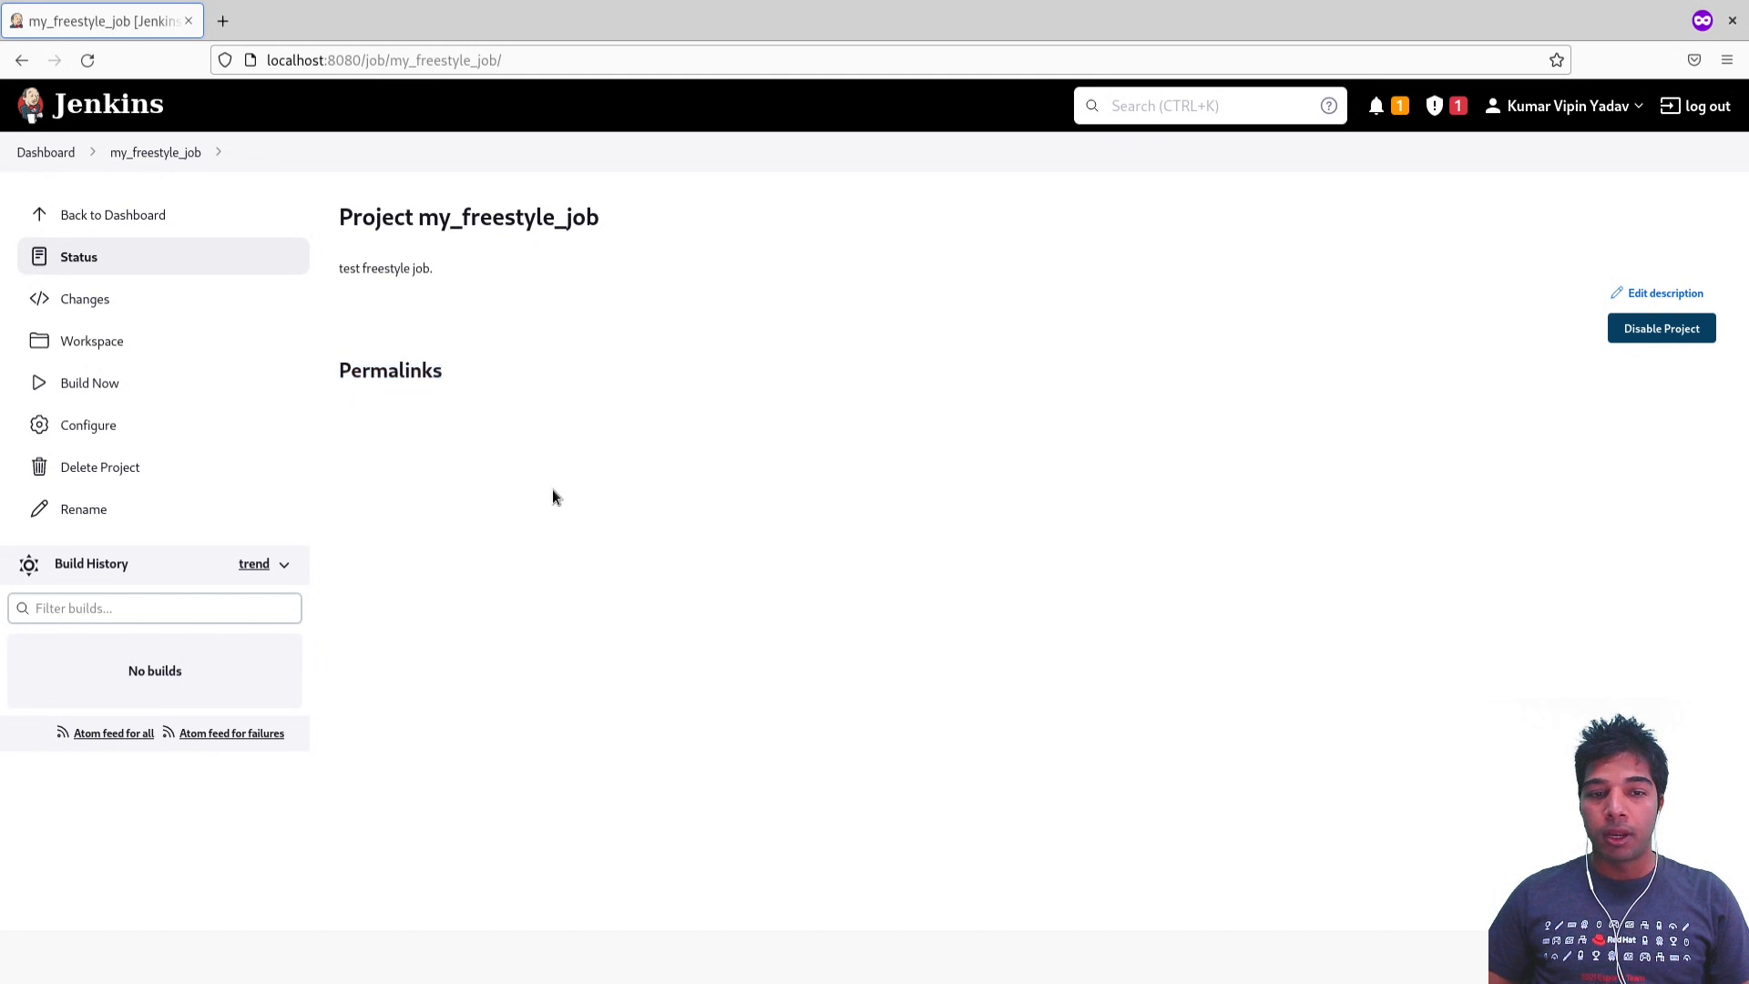
pyautogui.click(125, 611)
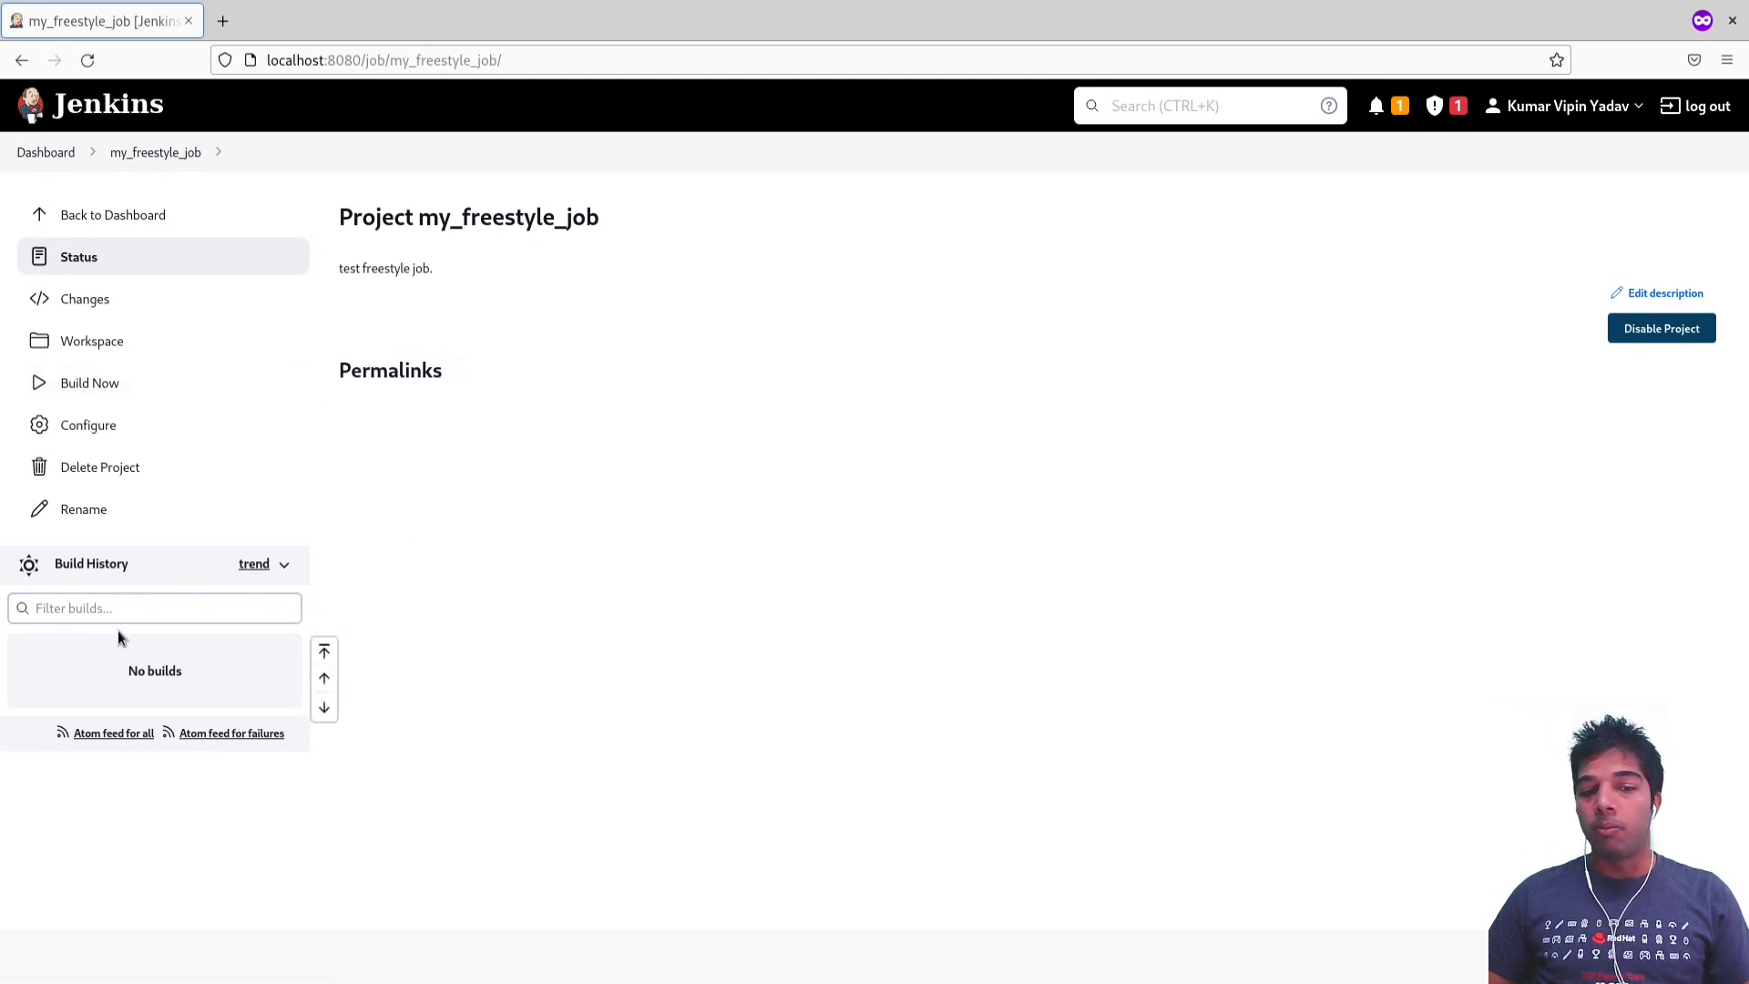
pyautogui.moveTo(71, 645); pyautogui.dragTo(288, 701)
pyautogui.click(287, 701)
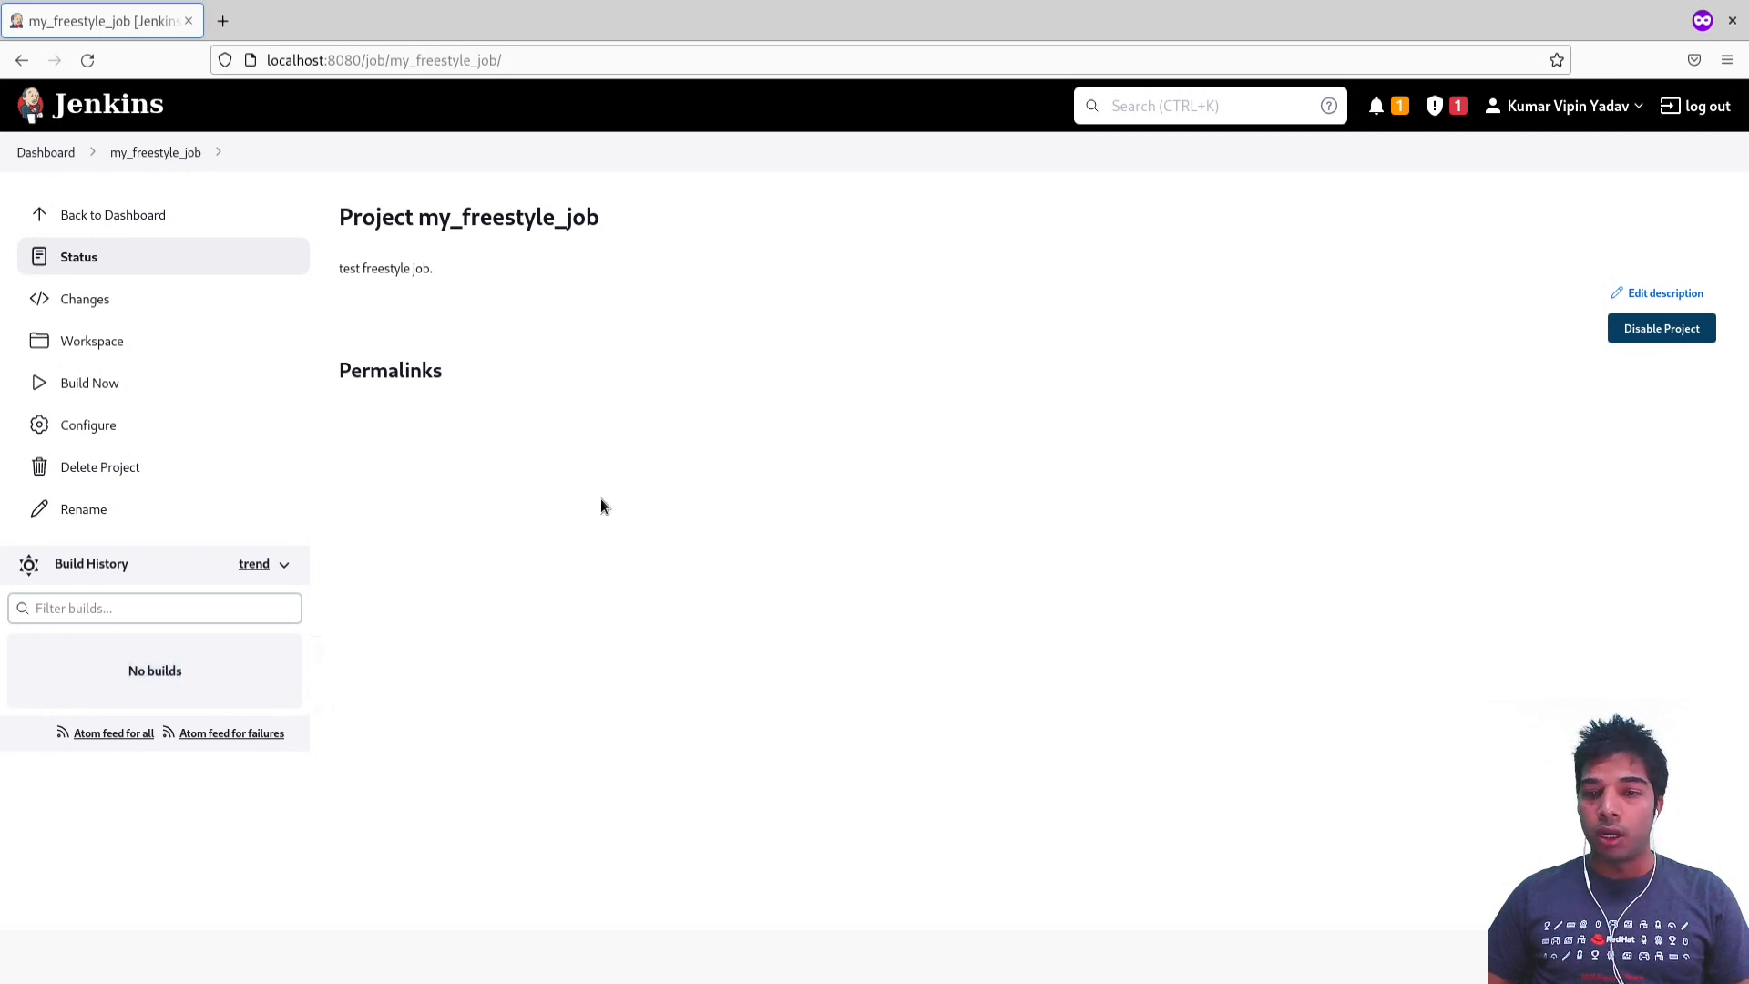